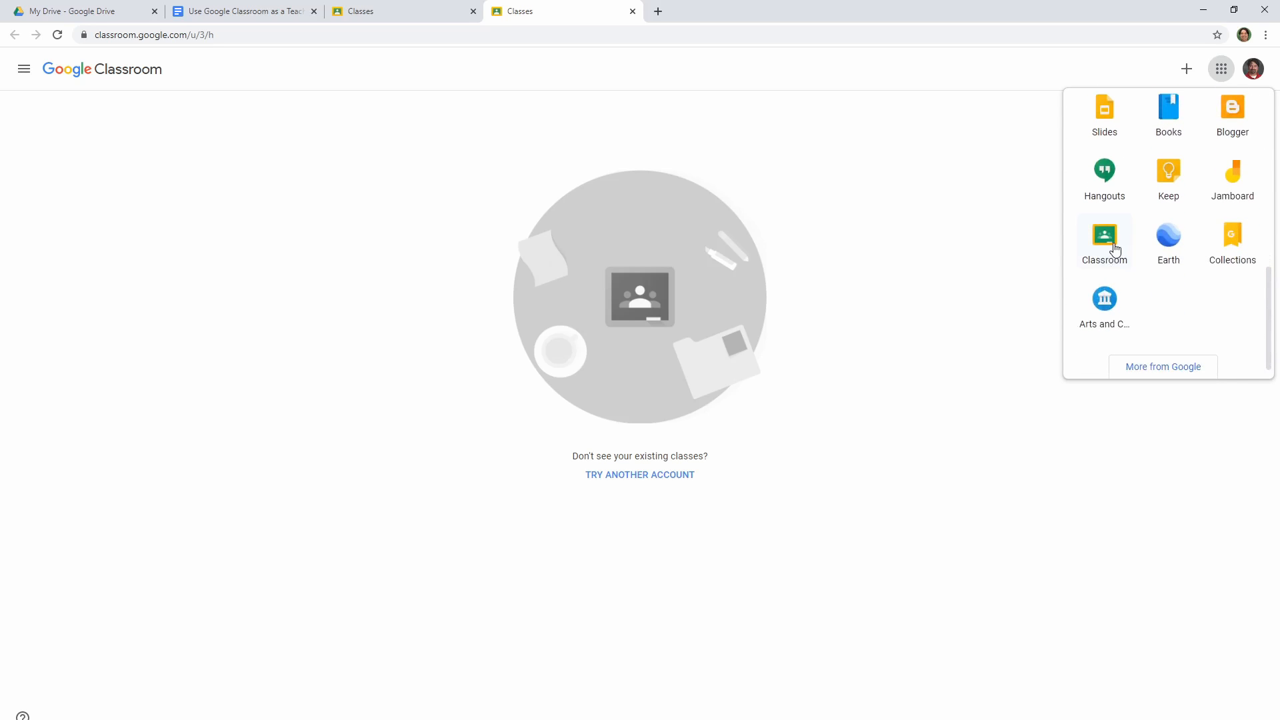
- Create a new class named Example 1 and dismiss the tip about inviting students
click(1187, 71)
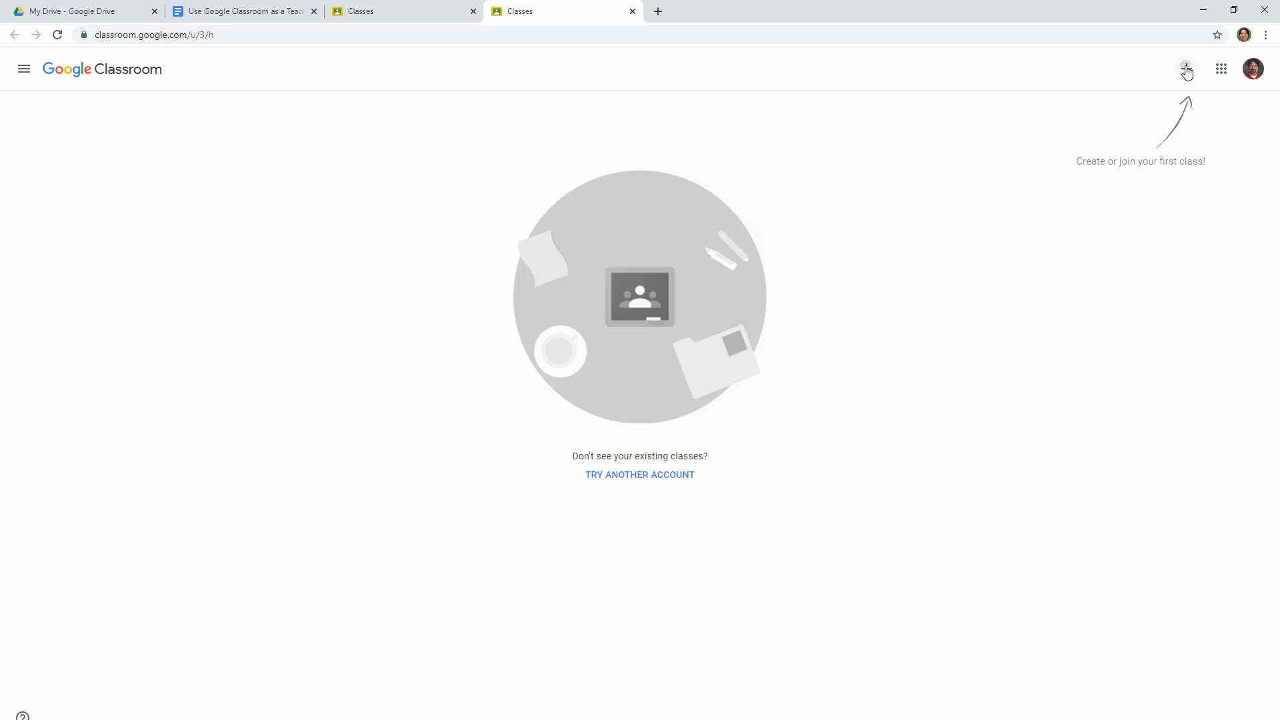
click(1187, 71)
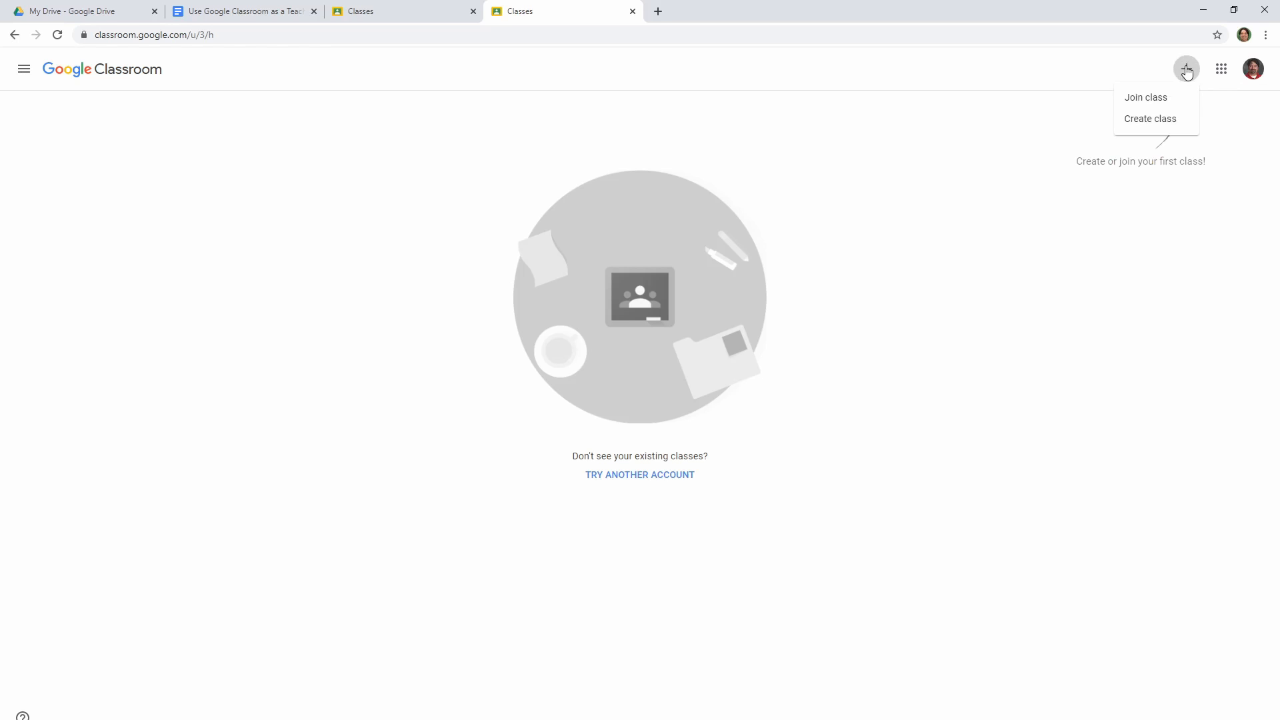
click(1151, 120)
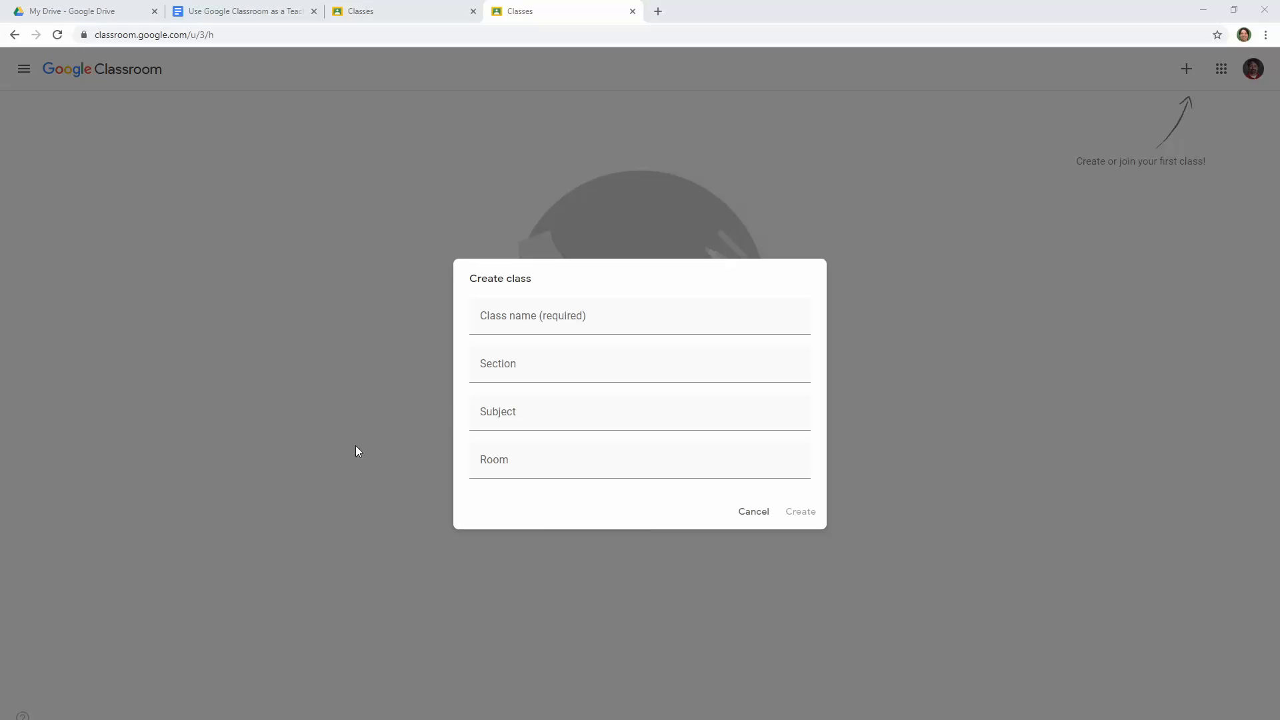
click(582, 320)
text(Example 1)
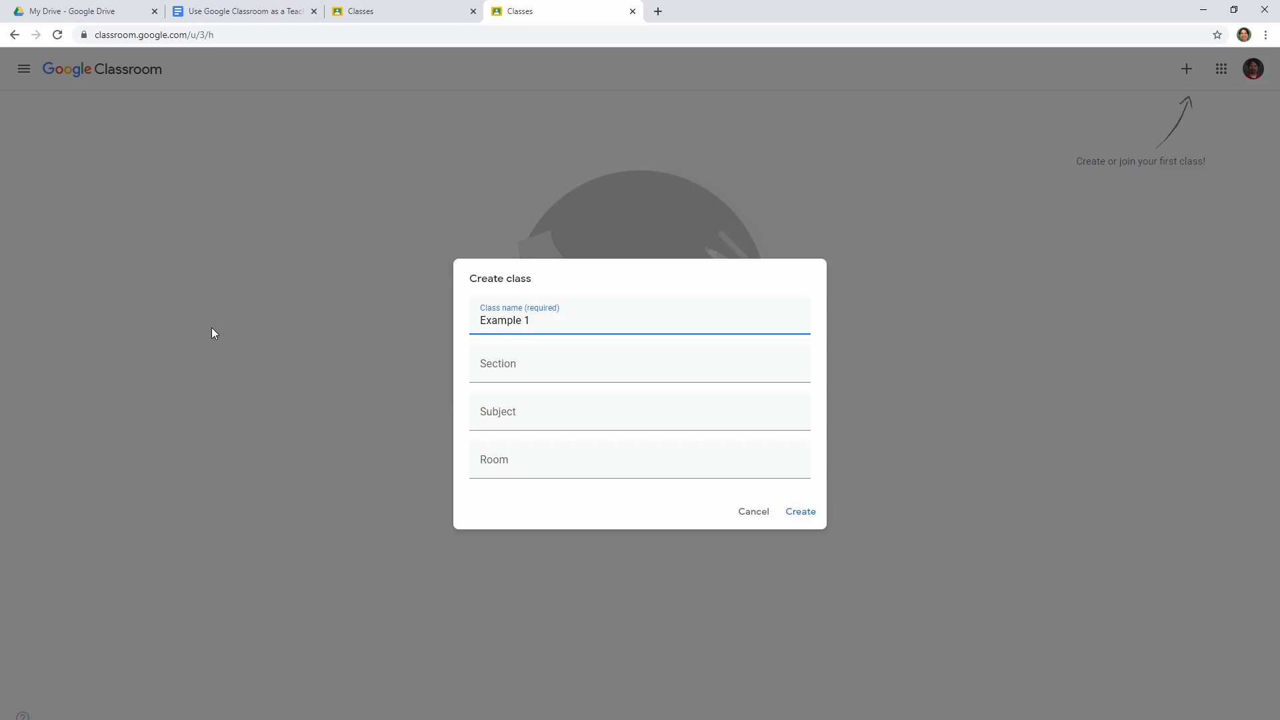
click(802, 514)
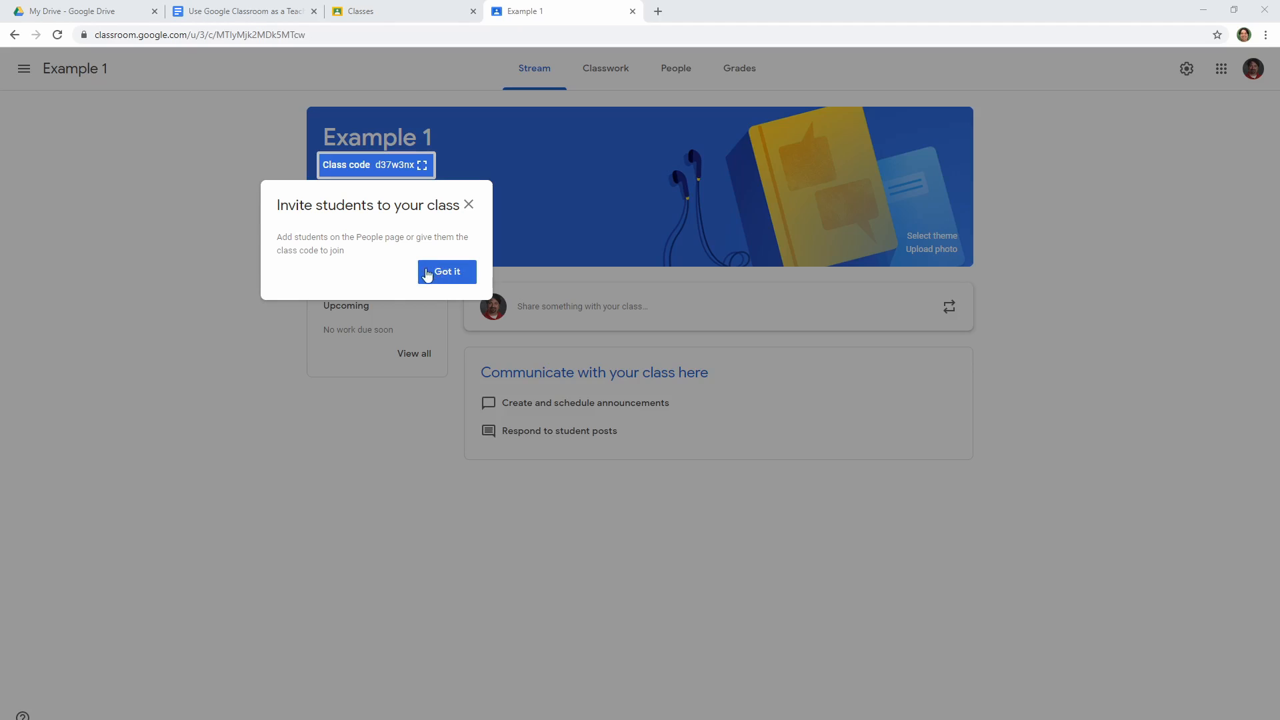
click(454, 276)
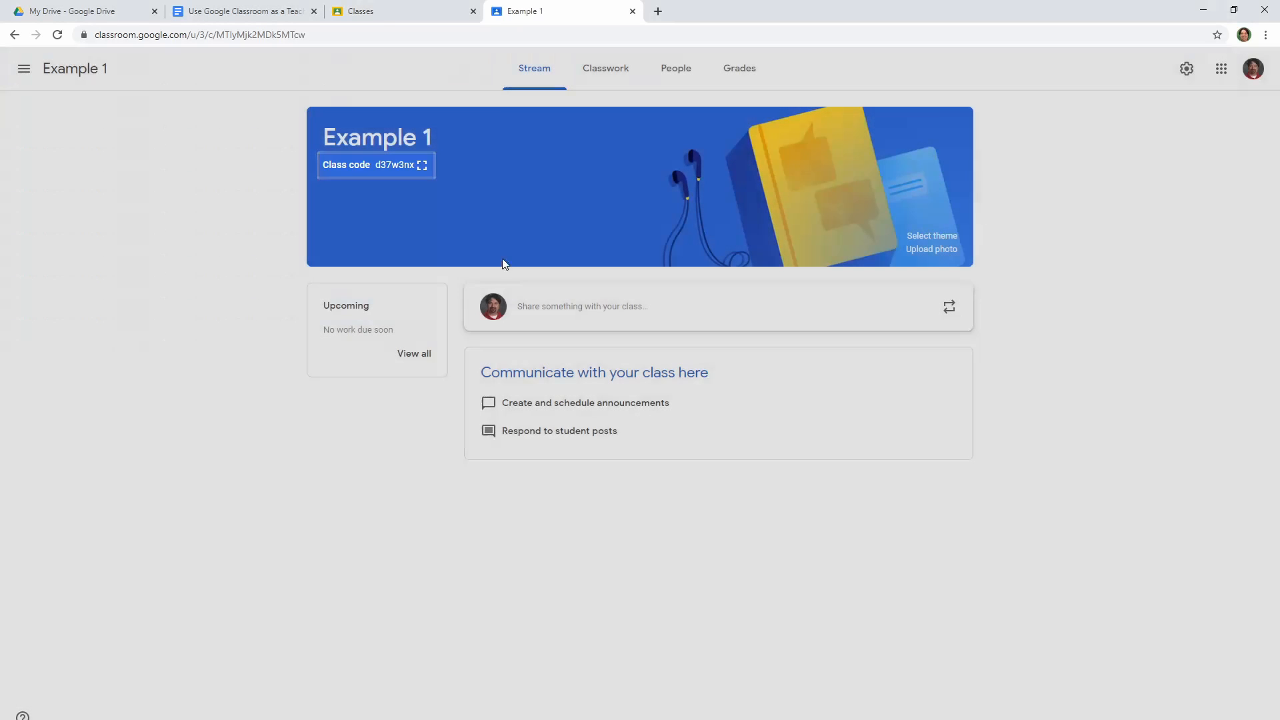
- Change the class theme to the orange coffee and breakfast image from the General gallery
click(936, 238)
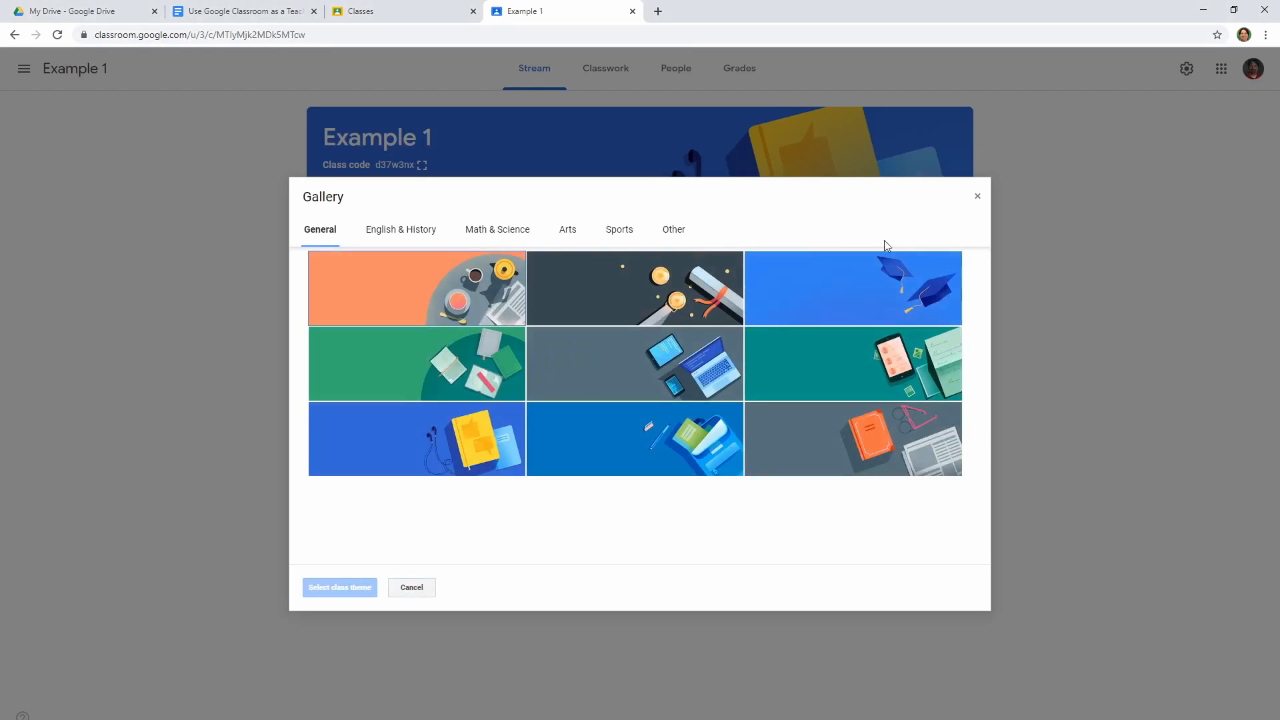
click(414, 377)
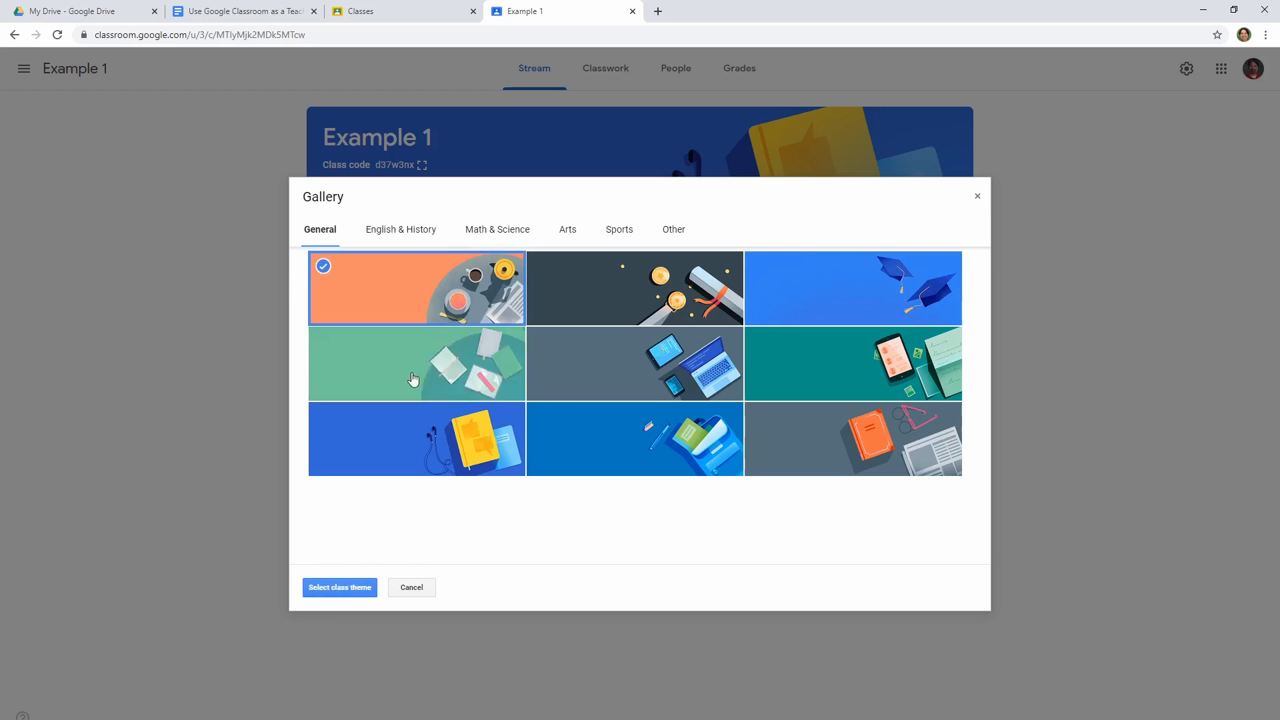
click(340, 587)
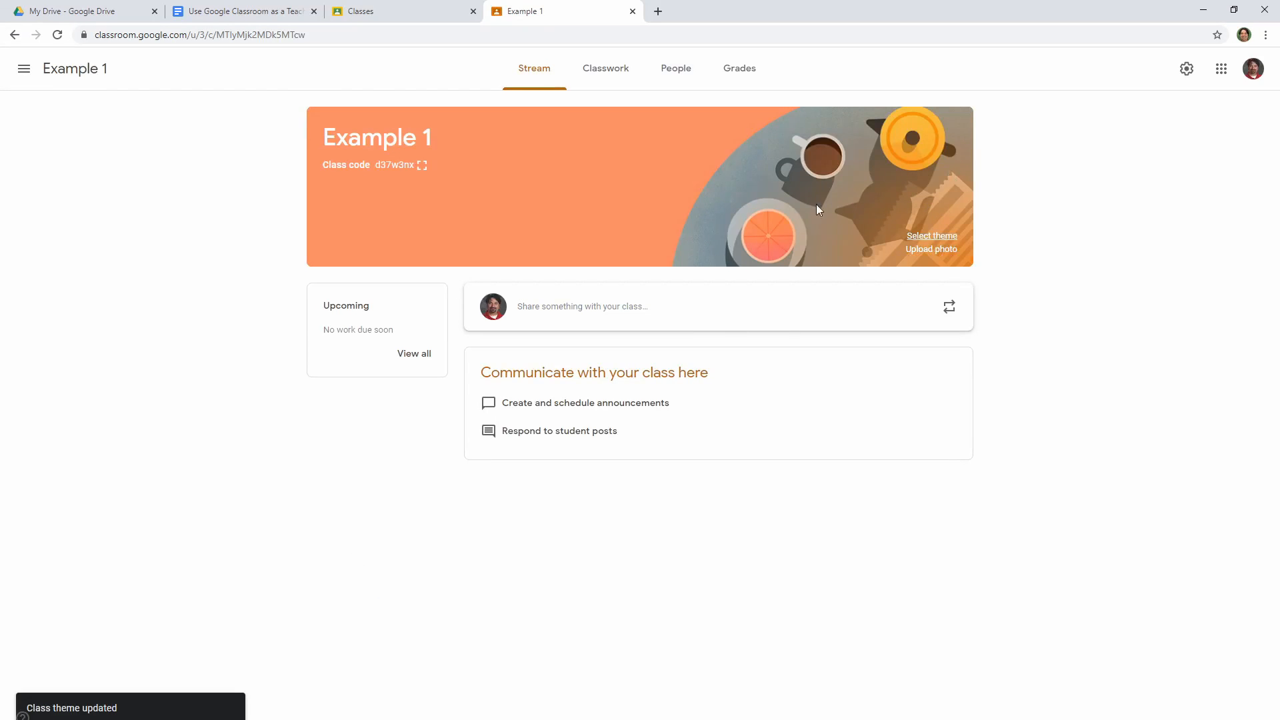
click(24, 70)
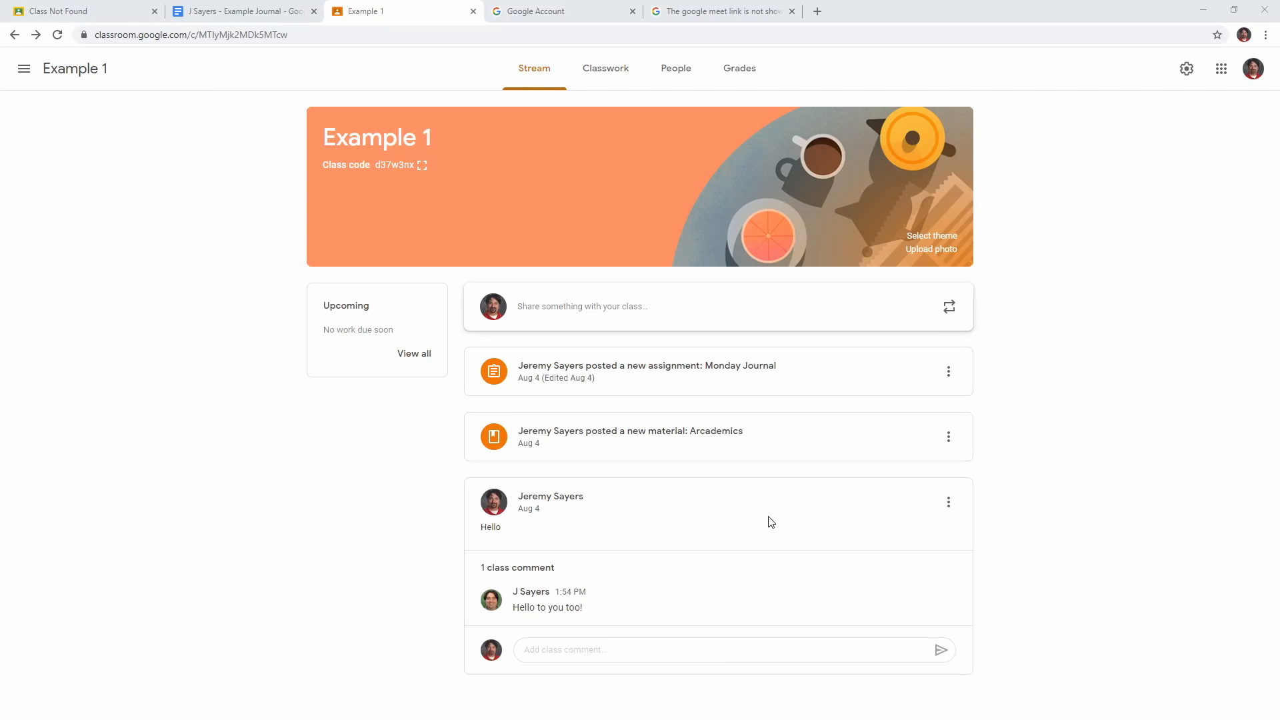
- In the class settings, set the overall grade calculation to Total points and show the overall grade to students
click(1184, 72)
scroll(920, 238, down, 2)
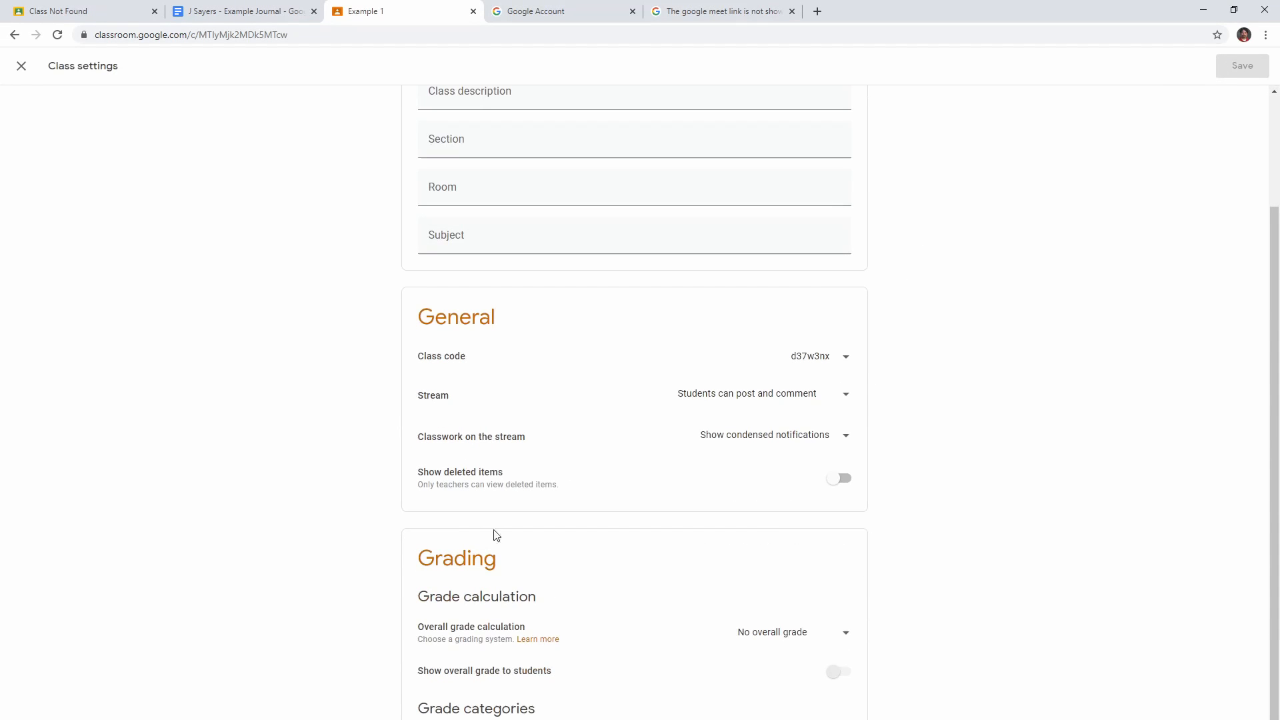
click(841, 634)
click(787, 689)
click(838, 671)
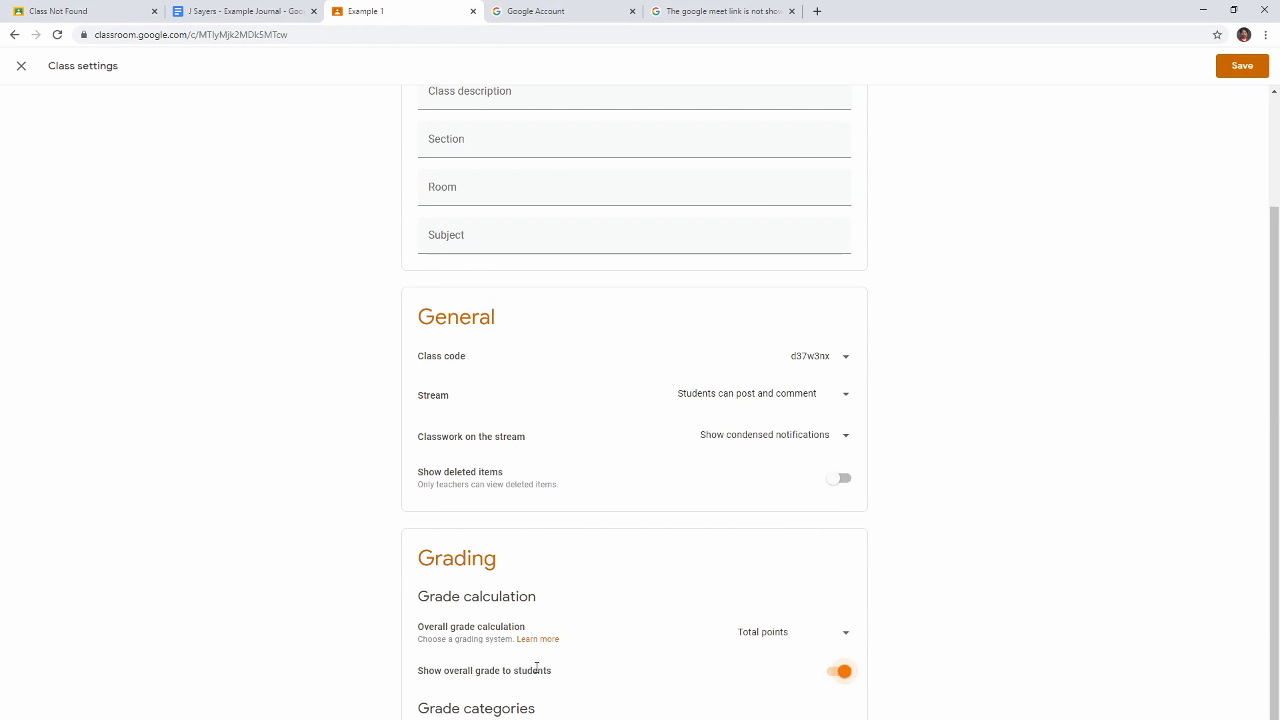
- Add a grade category named Math and enter Lan in a second category's name
scroll(667, 601, down, 1)
click(478, 694)
text(Math)
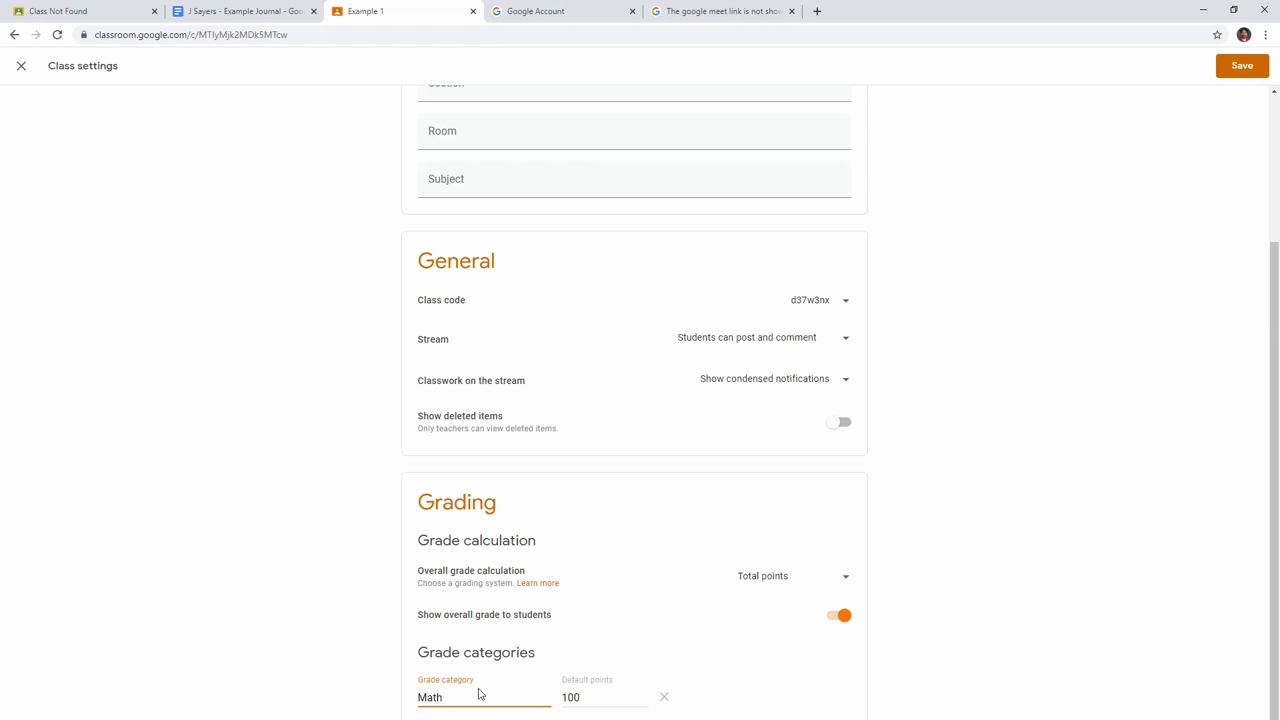
key(BackSpace)
key(BackSpace)
key(BackSpace)
key(BackSpace)
text(Math)
key(Return)
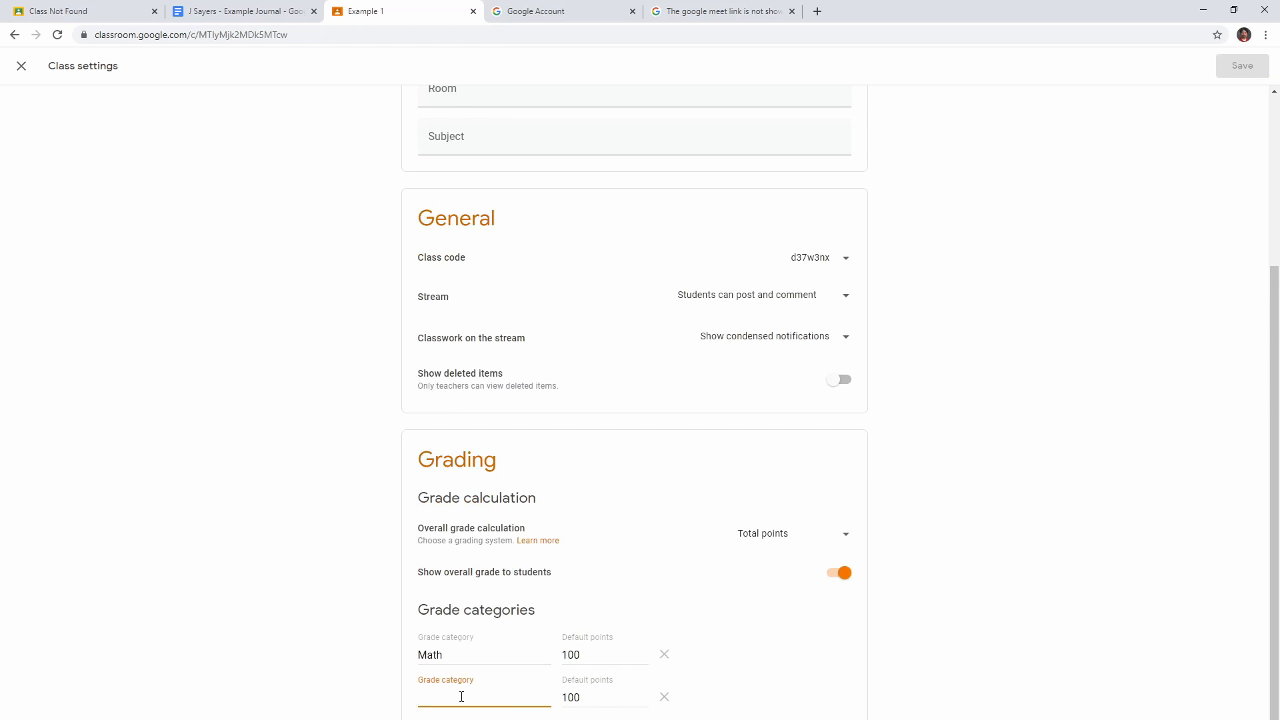
text(Lan)
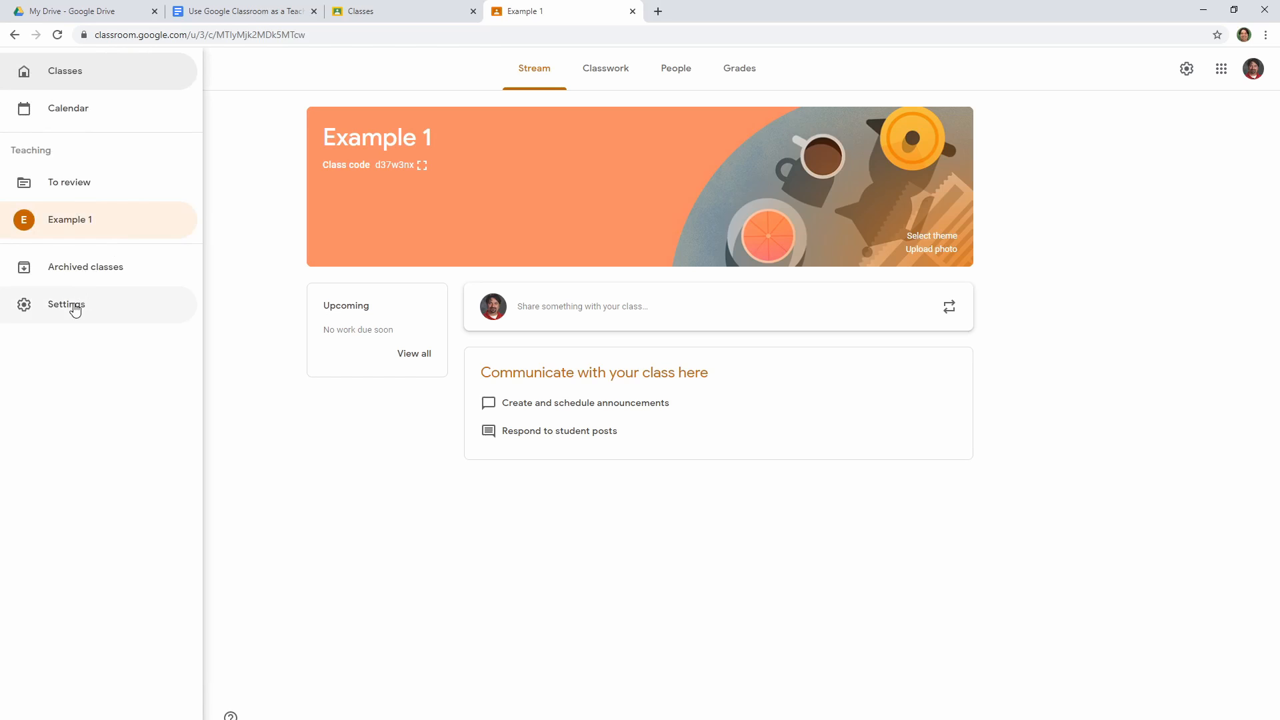
- Display the enlarged class code from the Example 1 stream and close it
click(237, 220)
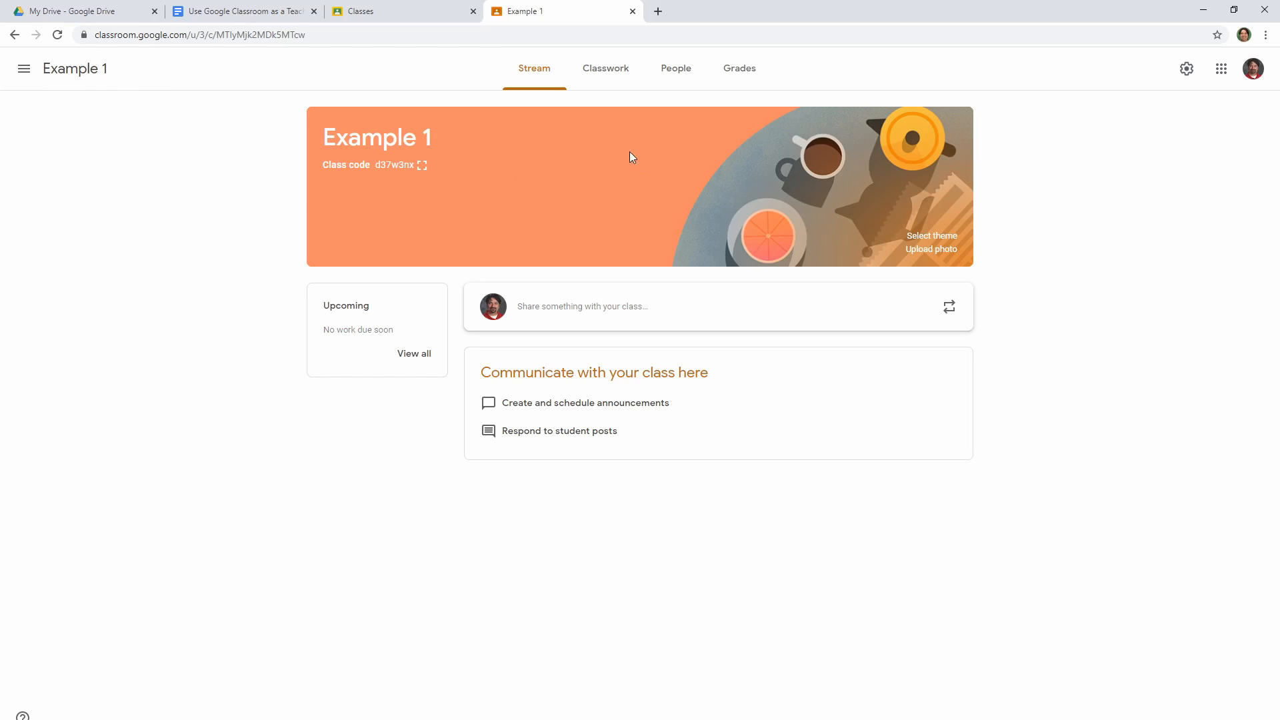
click(409, 167)
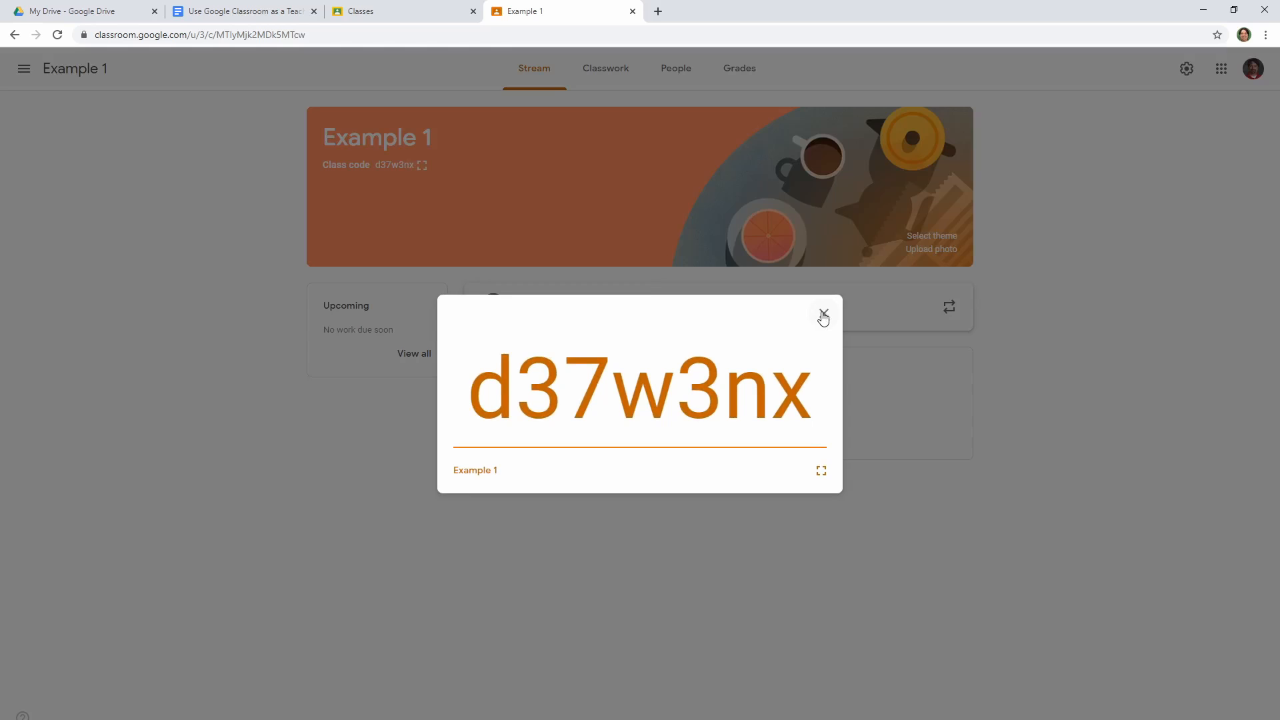
click(824, 315)
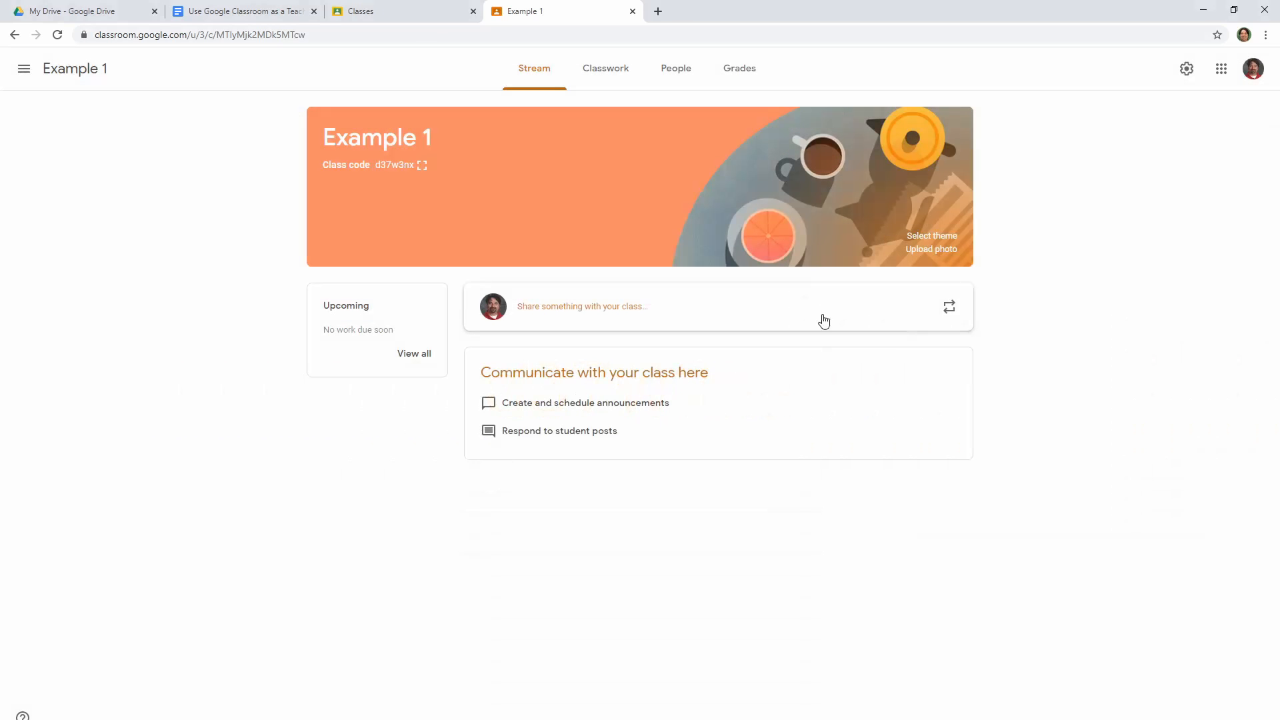
click(425, 168)
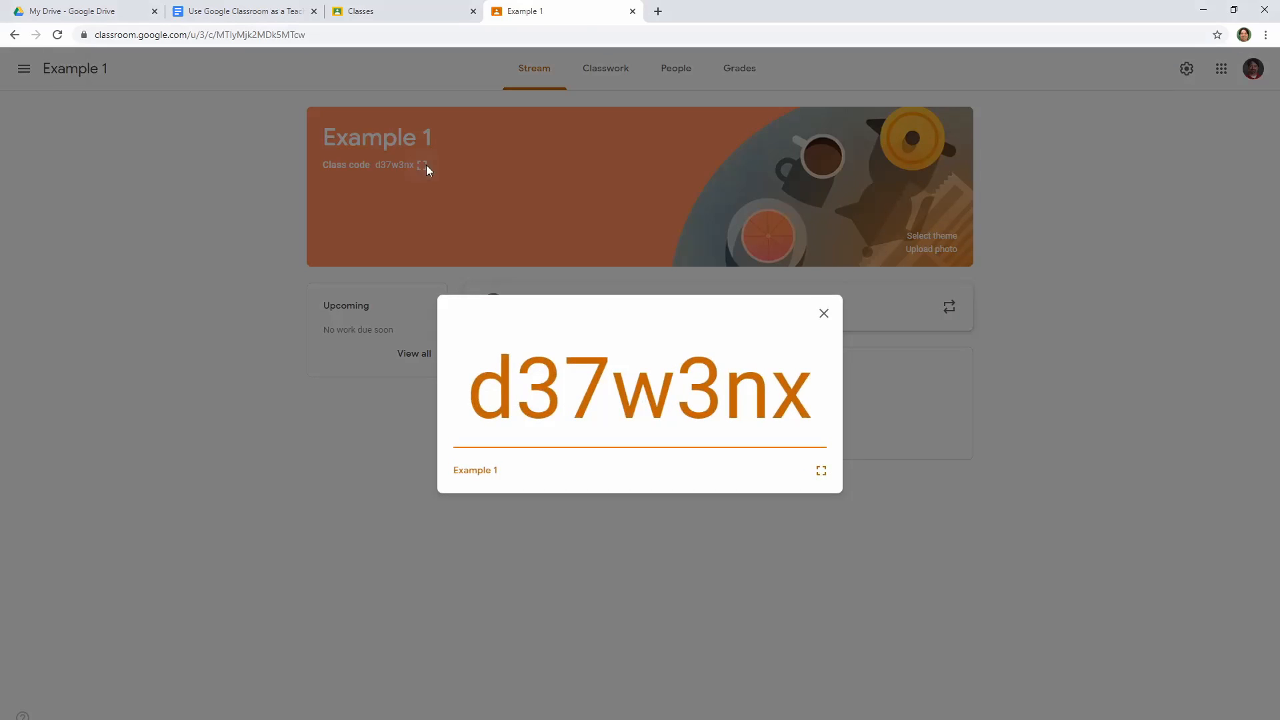
click(820, 315)
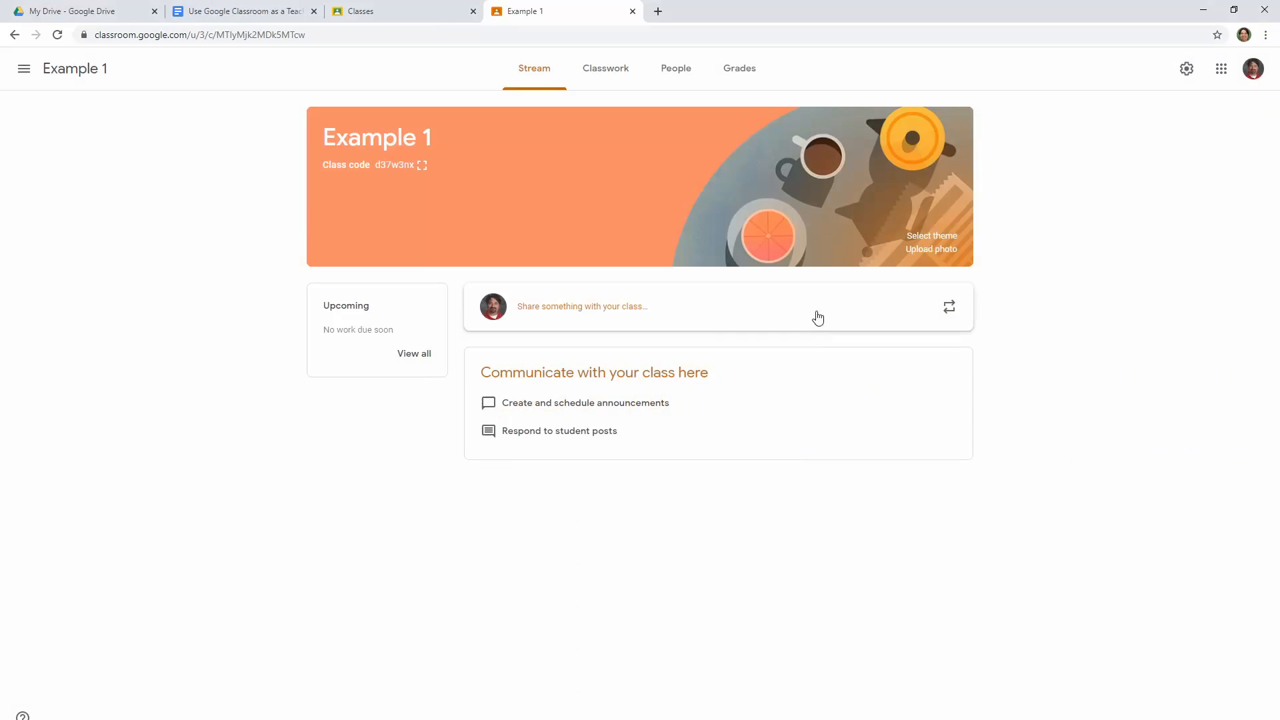
- Try to look up a student to invite to the class with the text adfadadf
click(675, 76)
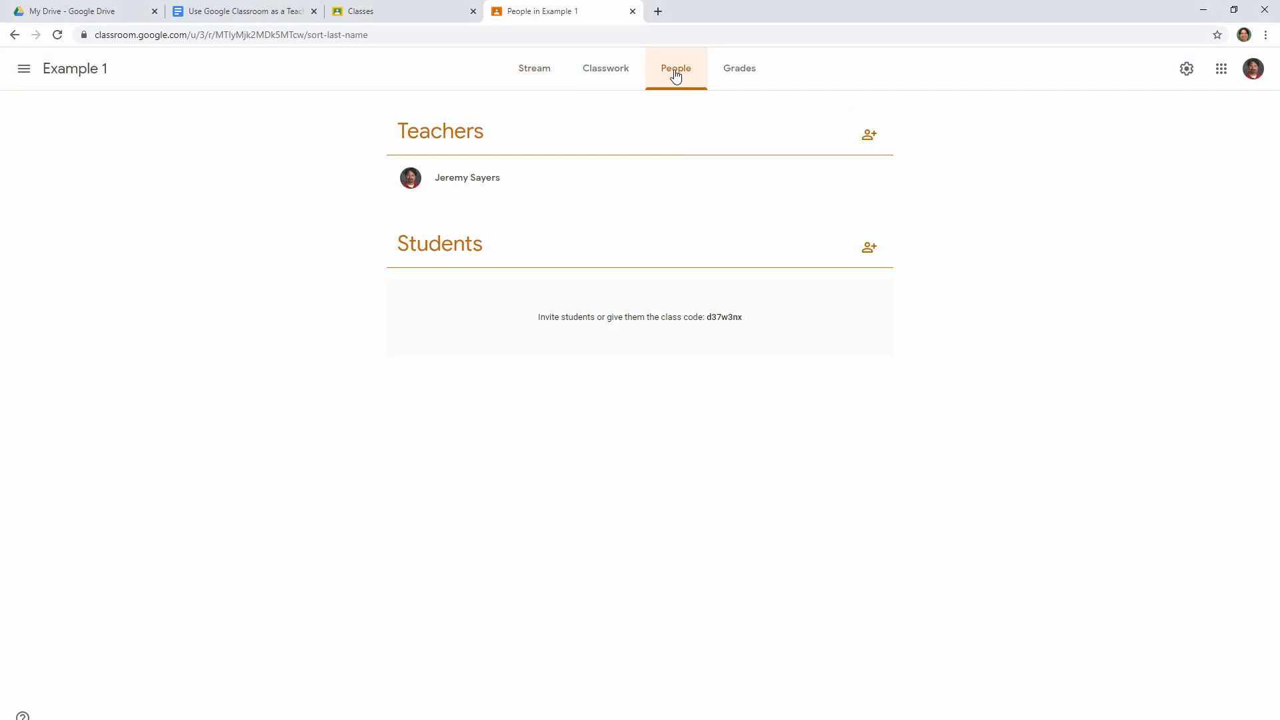
click(876, 249)
text(adfadadf)
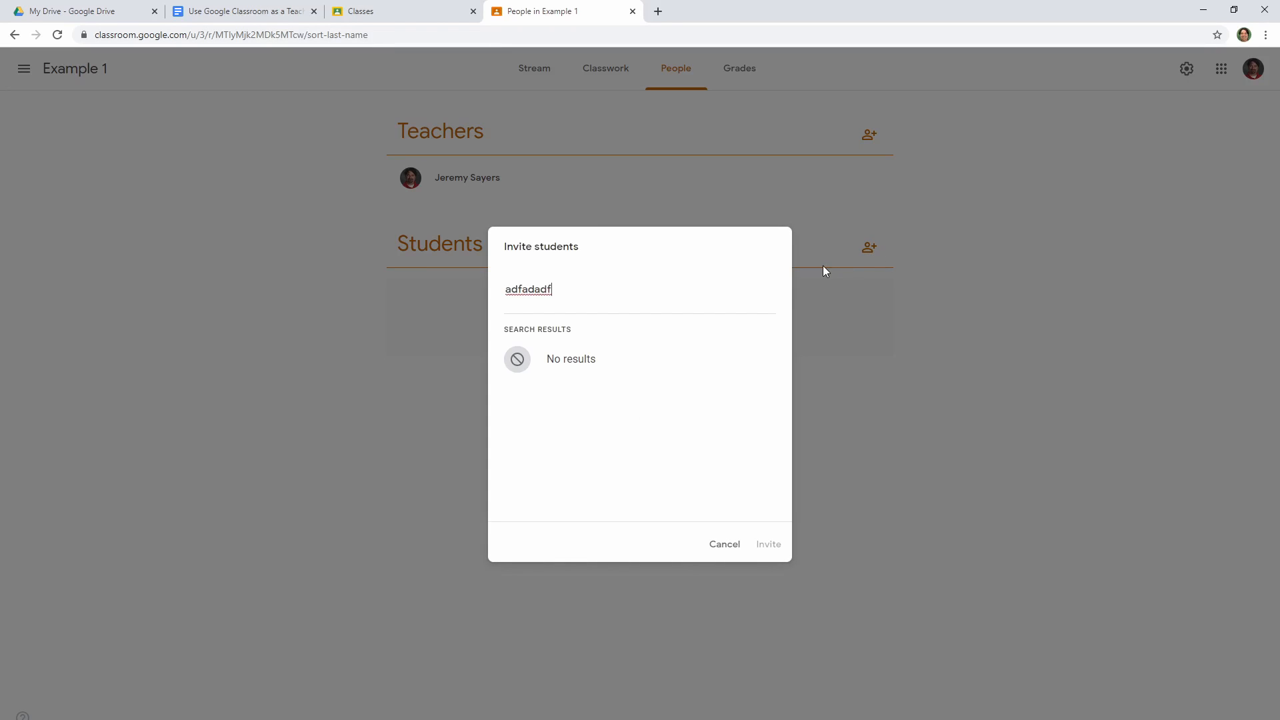
key(BackSpace)
key(BackSpace)
key(BackSpace)
key(BackSpace)
key(BackSpace)
key(BackSpace)
key(BackSpace)
key(BackSpace)
click(724, 545)
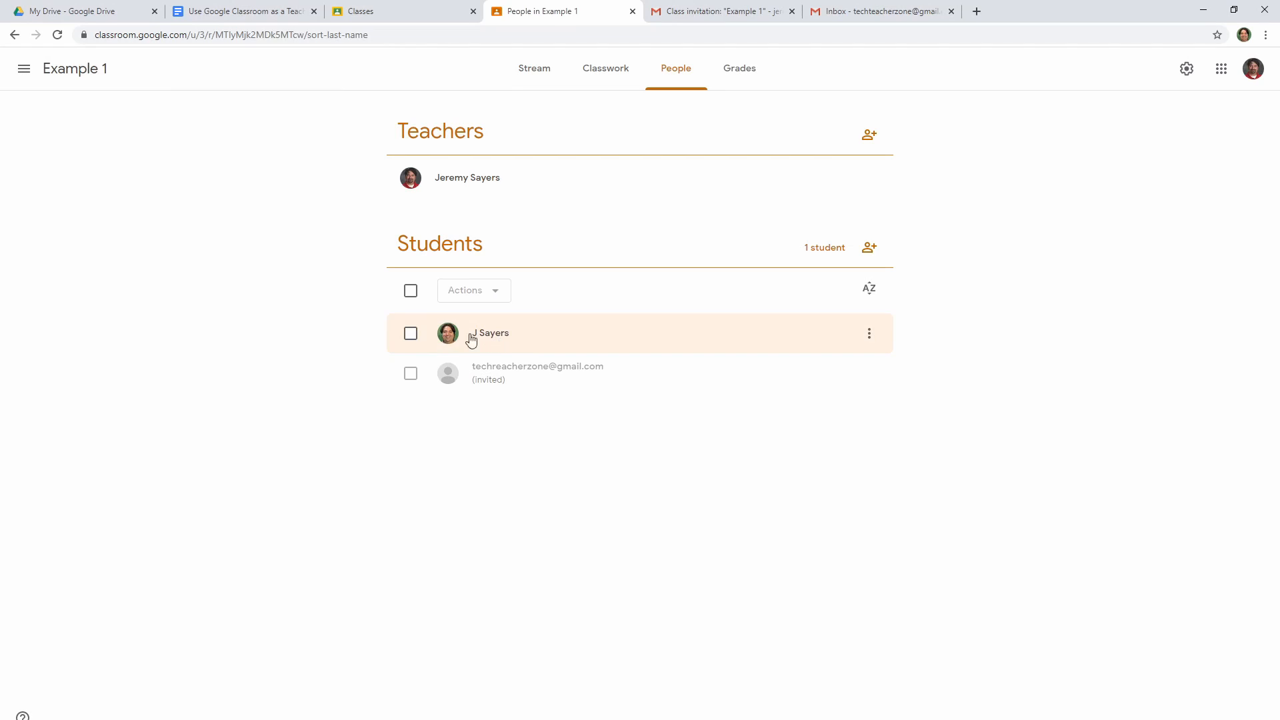
- Select the enrolled student in the class list and open the options for that student
click(410, 334)
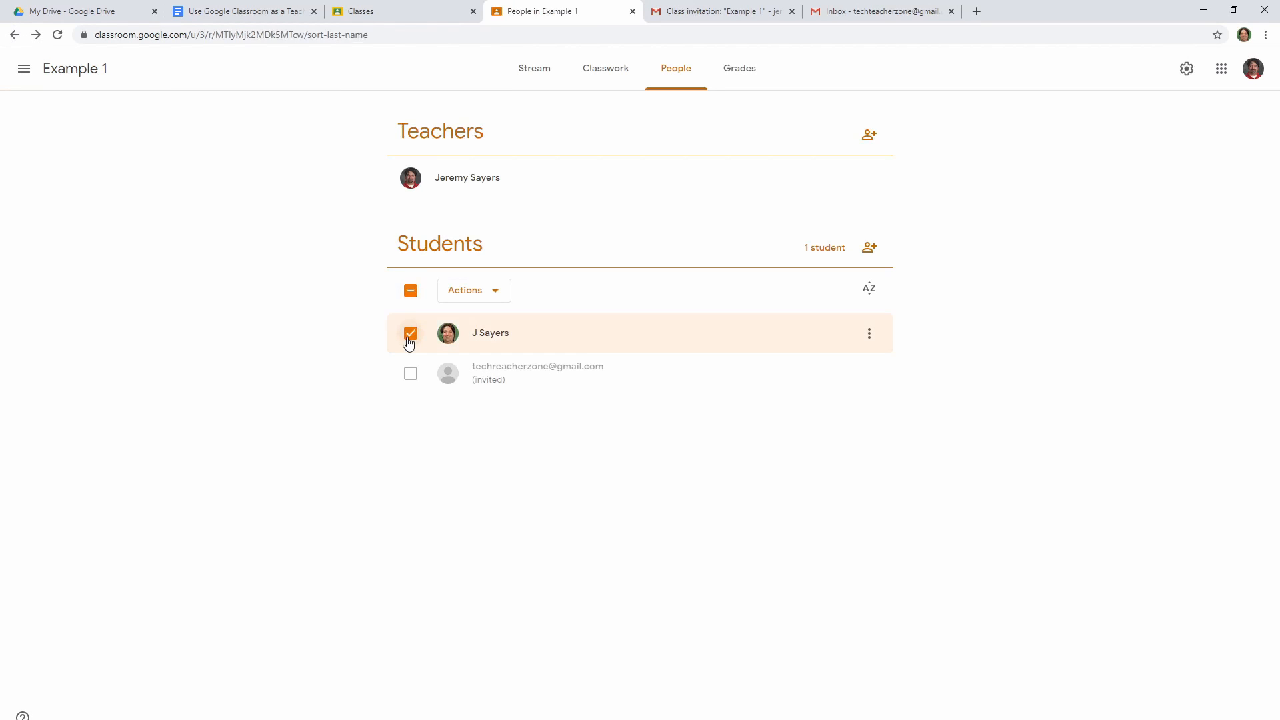
click(873, 341)
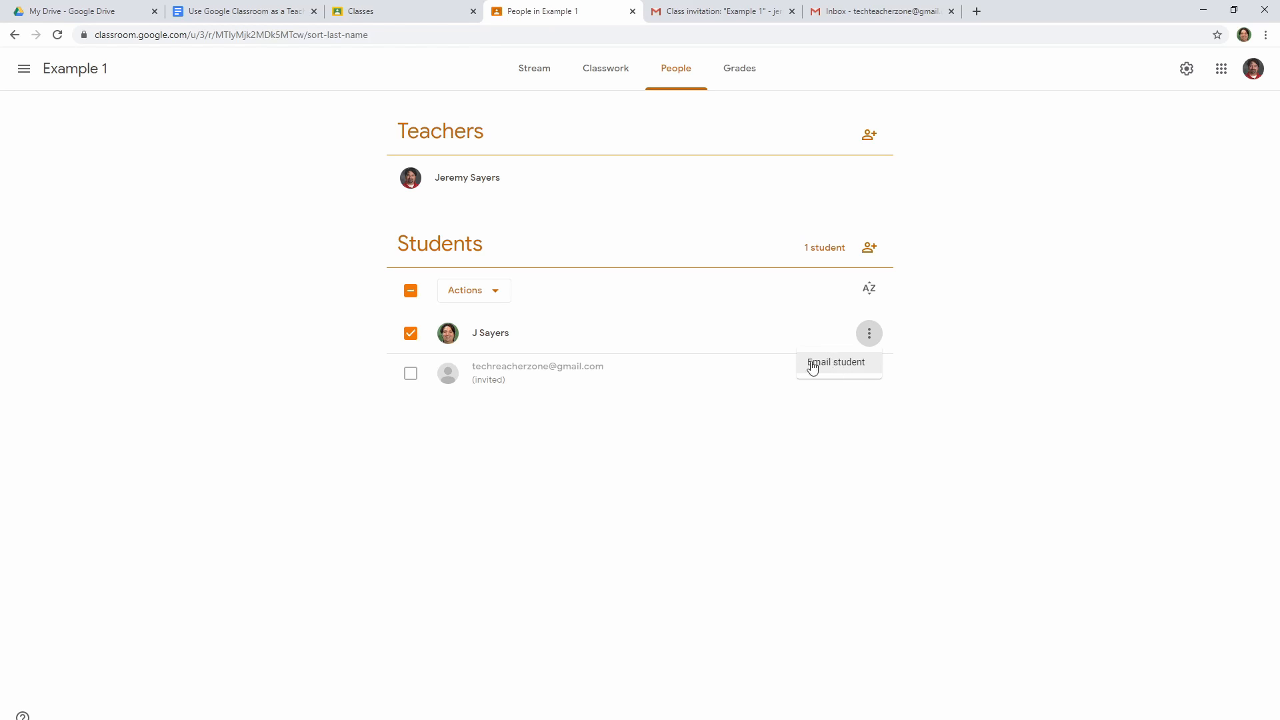
- Return to the class stream, start a new announcement and dismiss the introductory tips
click(548, 77)
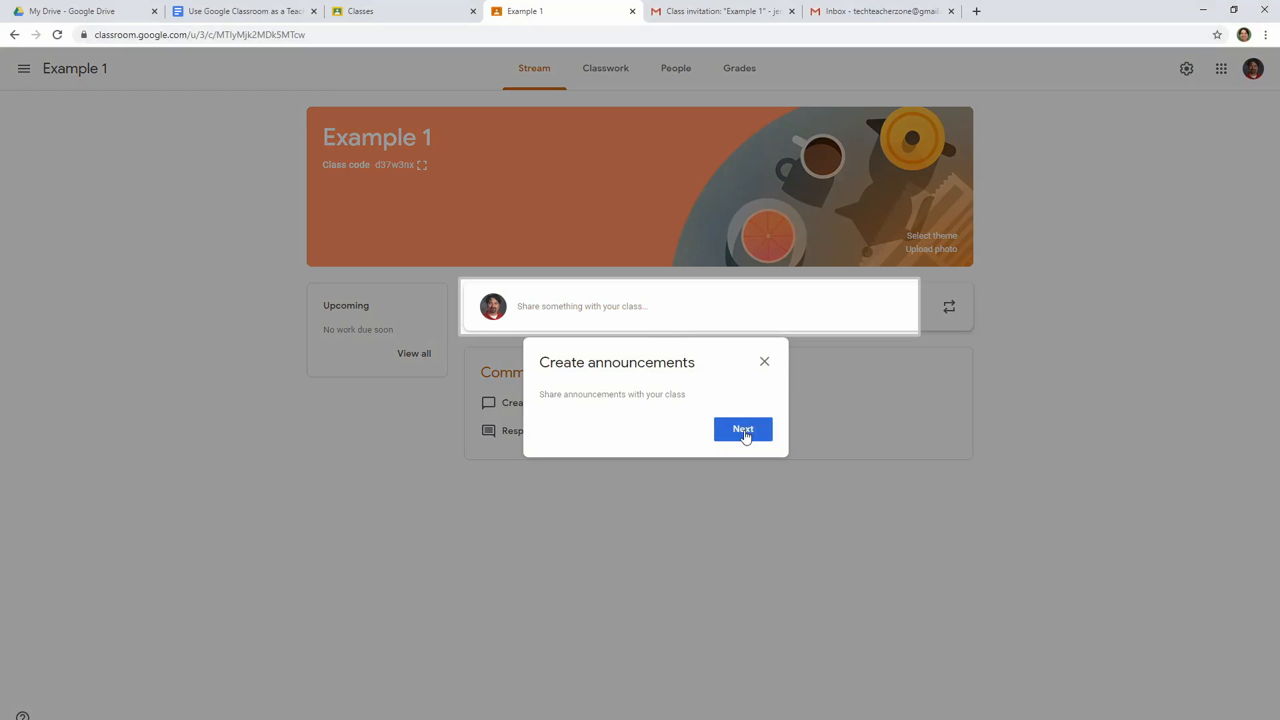
click(741, 430)
click(940, 422)
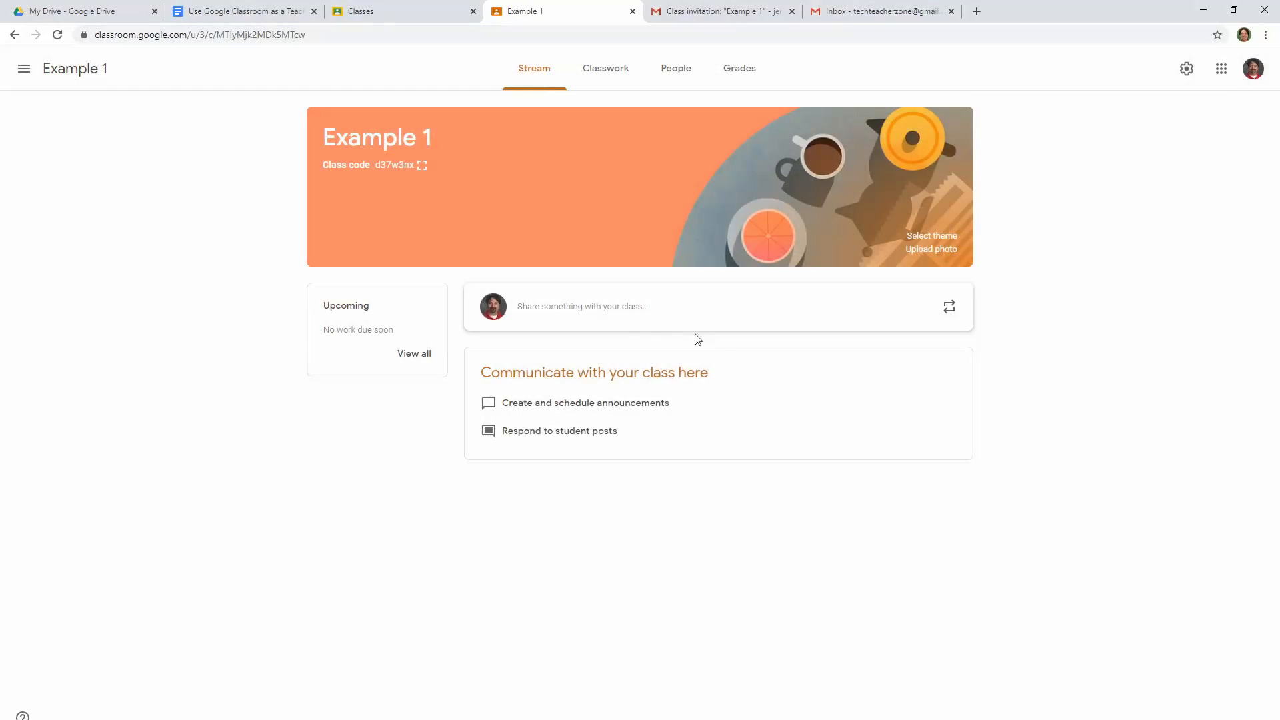
click(620, 310)
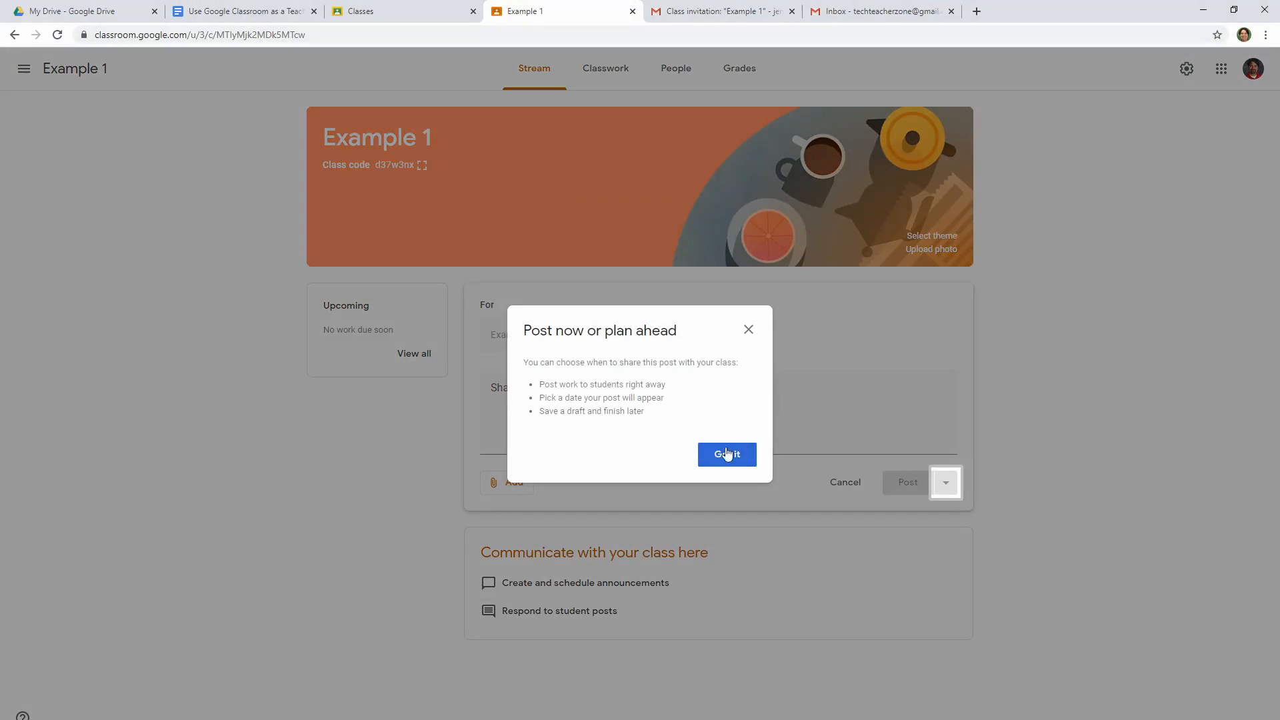
click(726, 454)
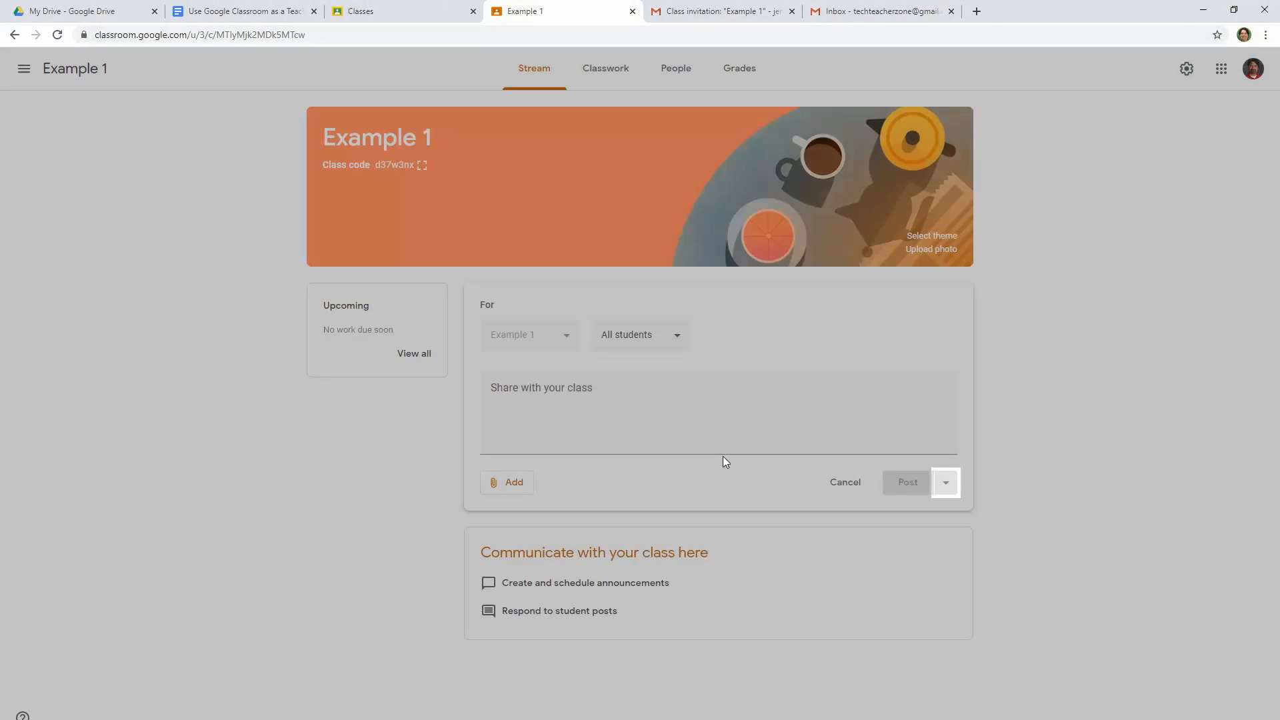
- Write Hello as the announcement text and post it to all students in Example 1
click(570, 392)
click(521, 493)
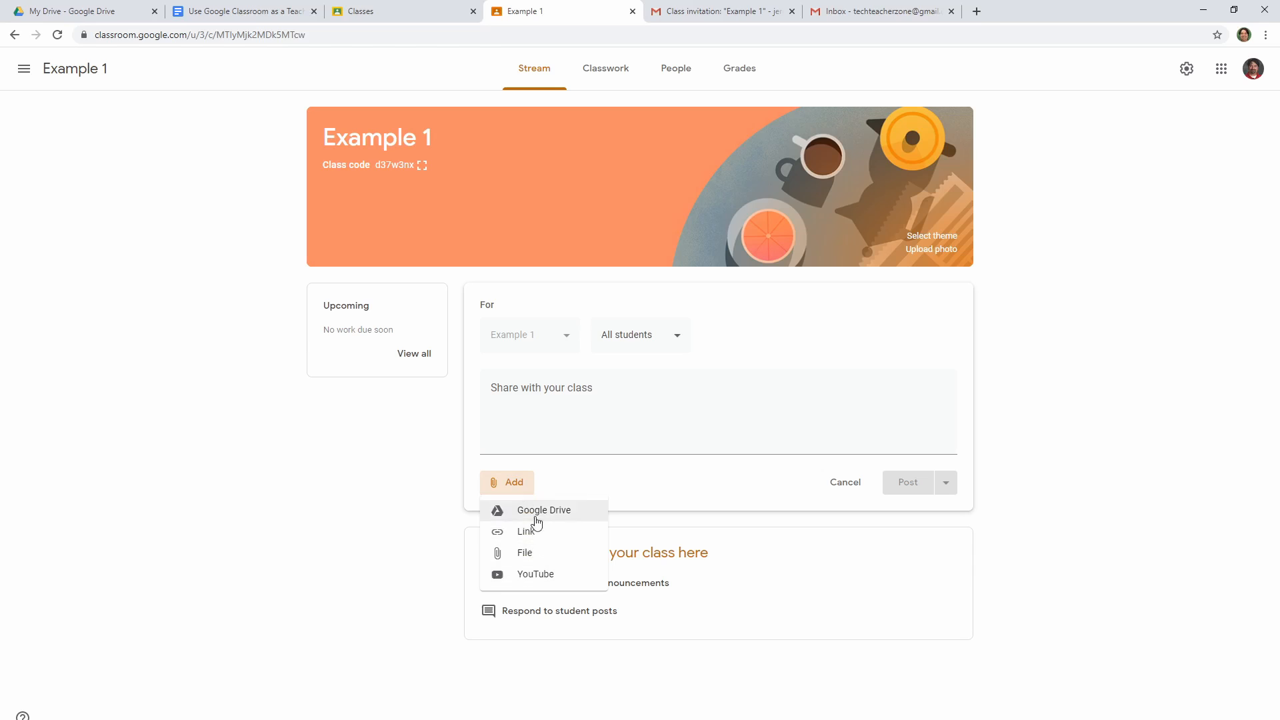
click(588, 430)
click(585, 419)
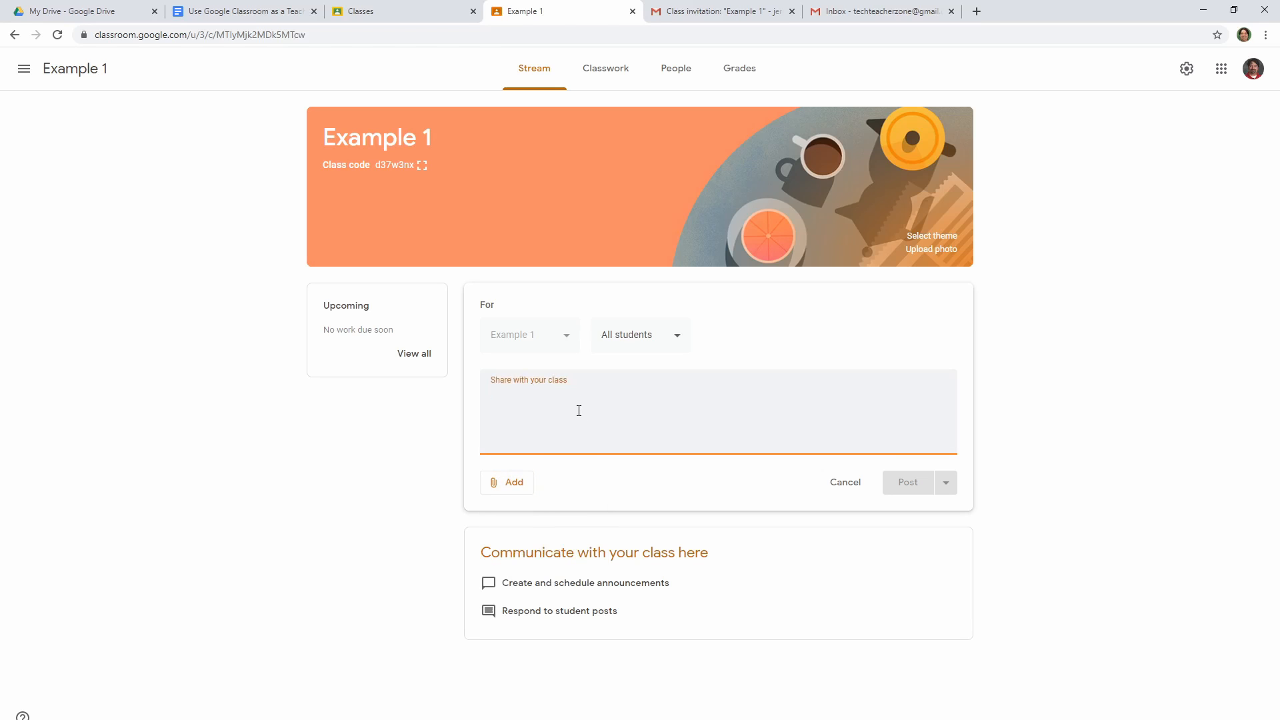
text(Hello)
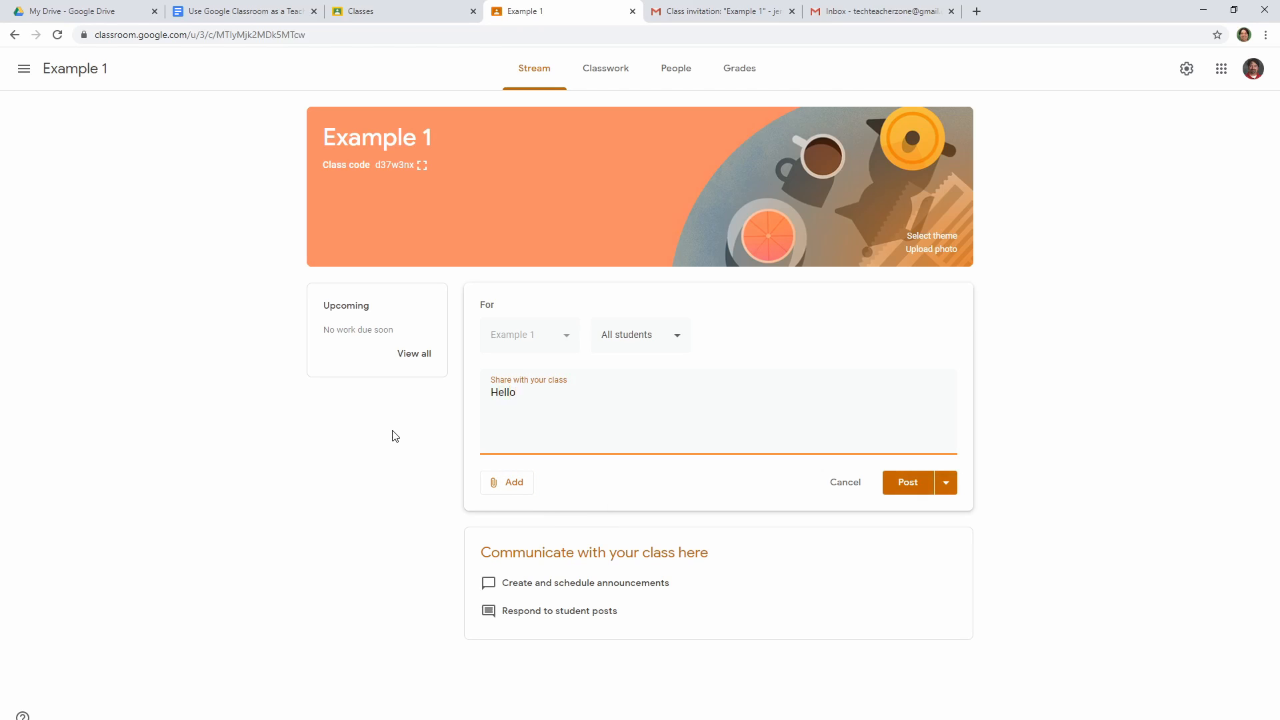
click(946, 482)
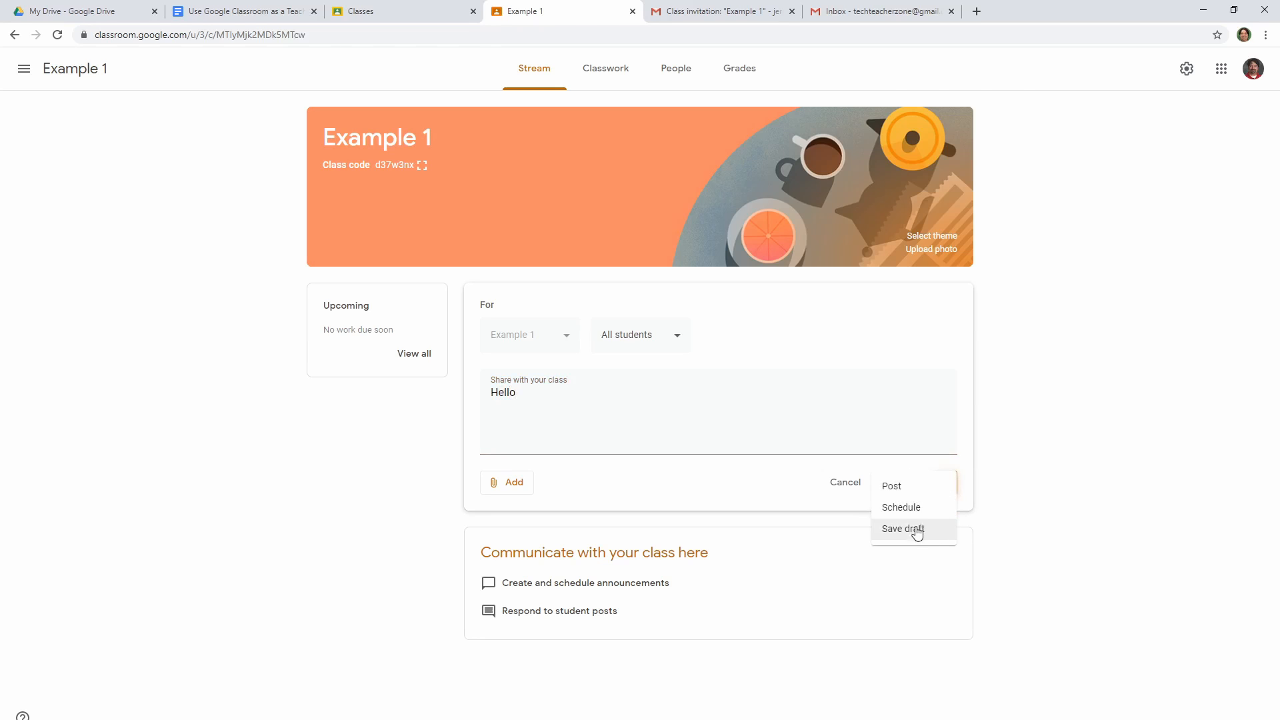
click(920, 486)
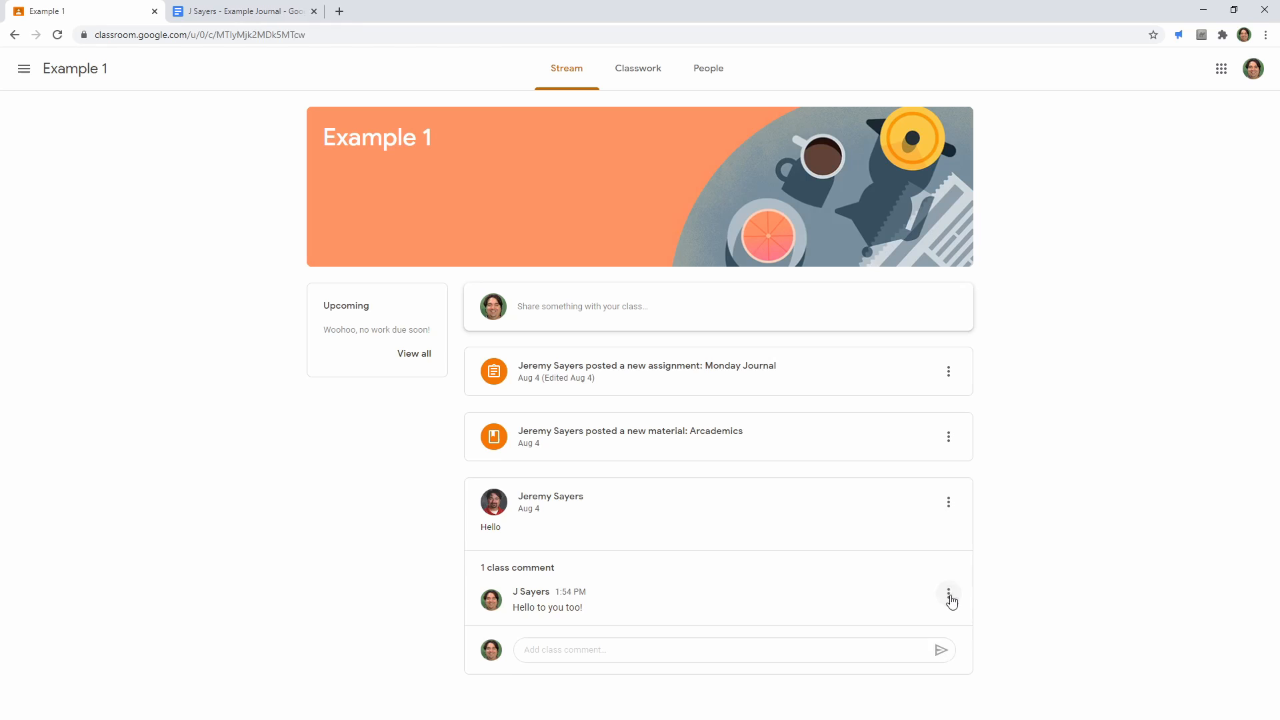
- Check the options available for the class comment under the Hello post, leaving the comment in place
click(950, 599)
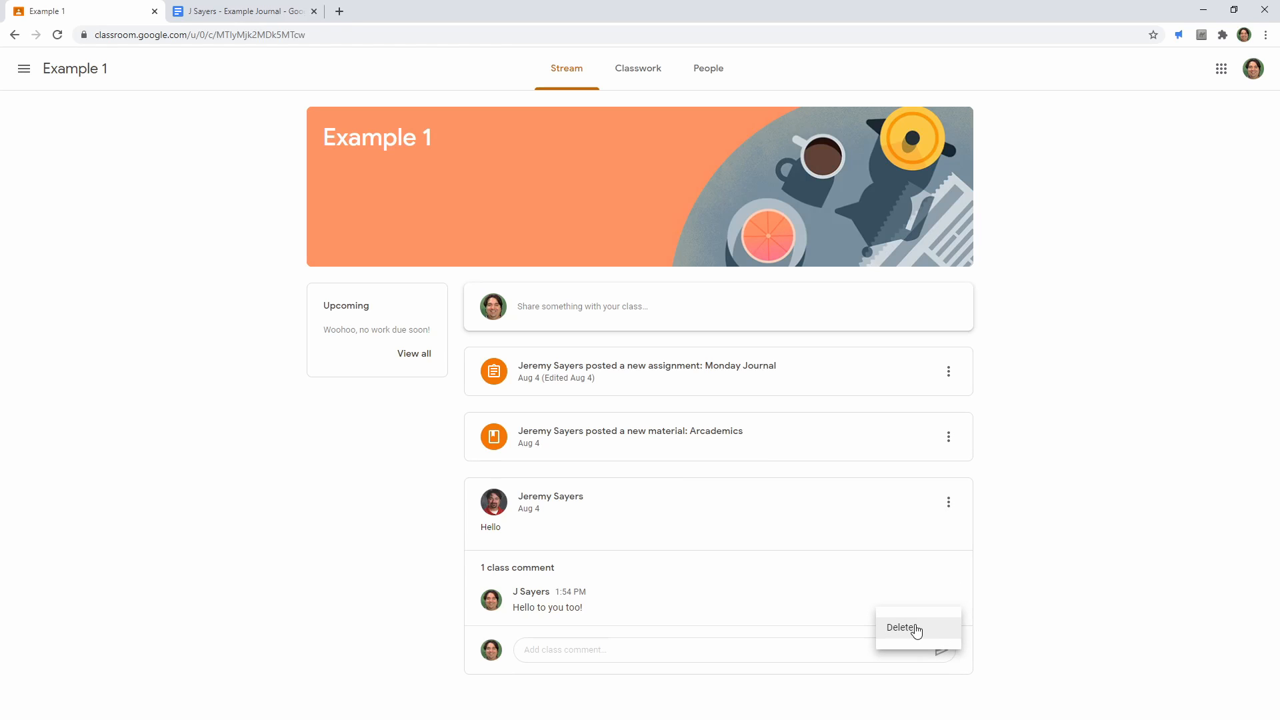
click(1038, 538)
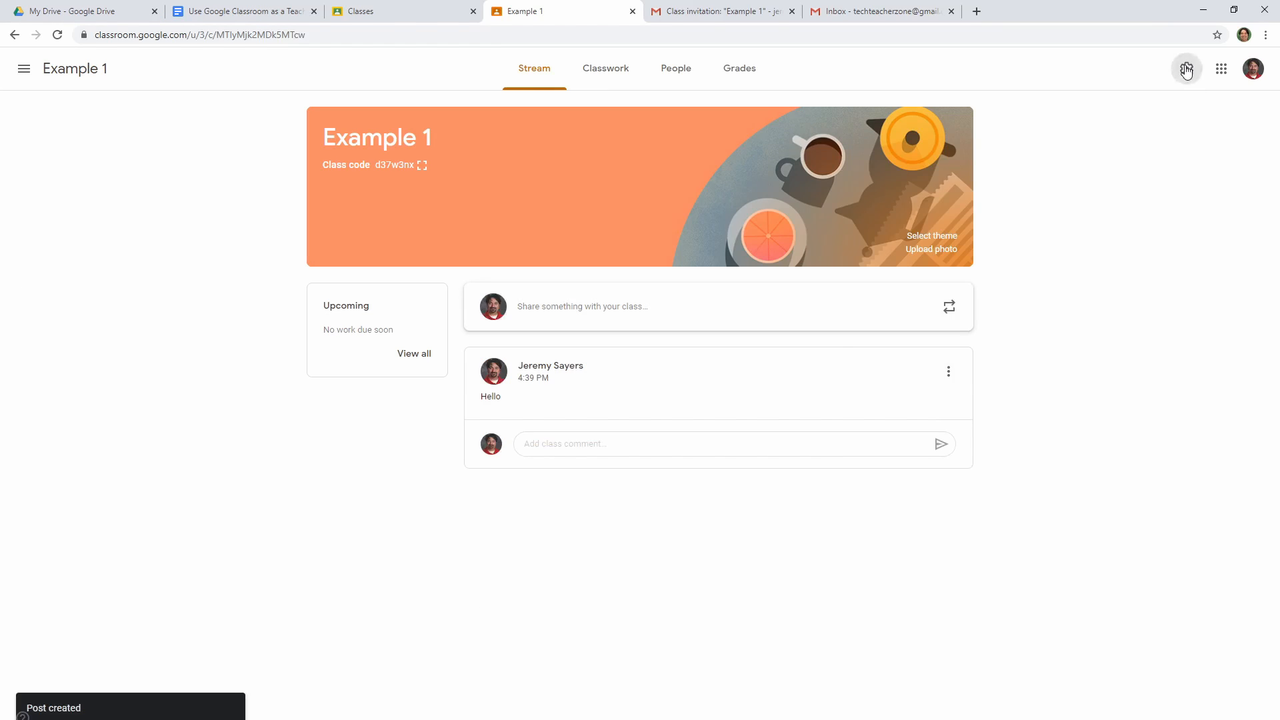
- Review the stream posting and commenting permissions in the class settings, and return to the class stream
click(1183, 67)
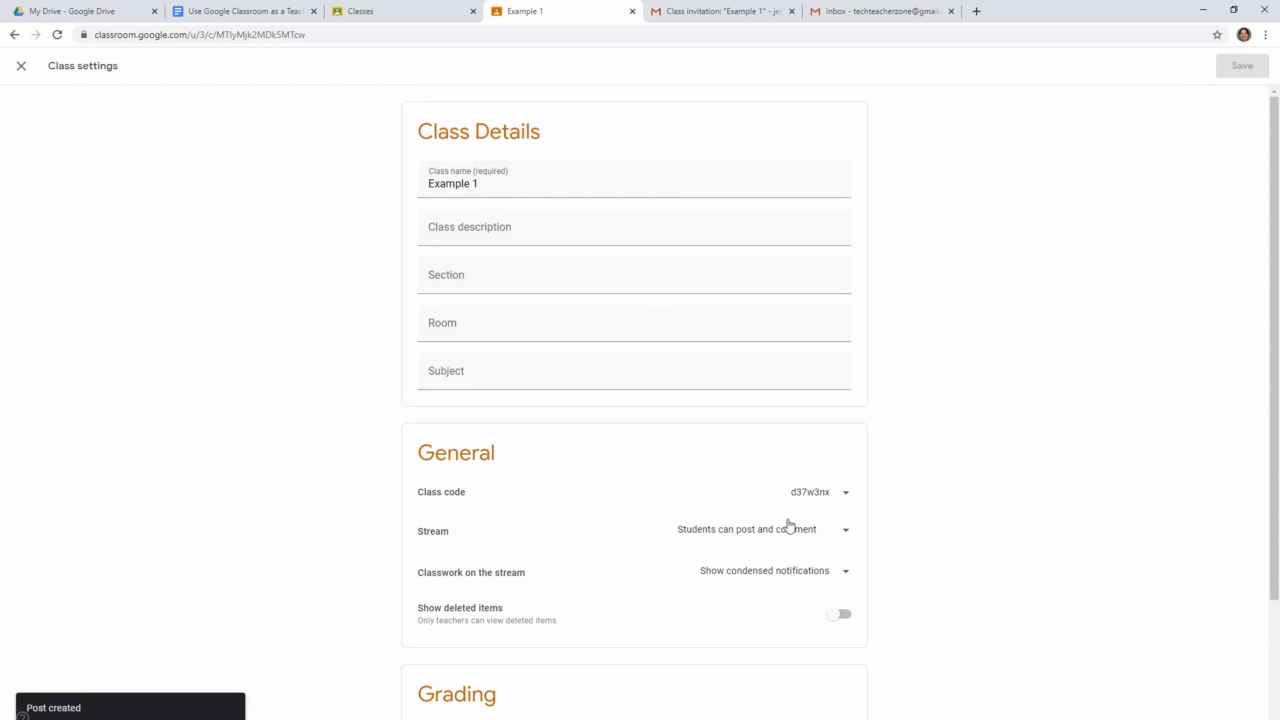
click(841, 533)
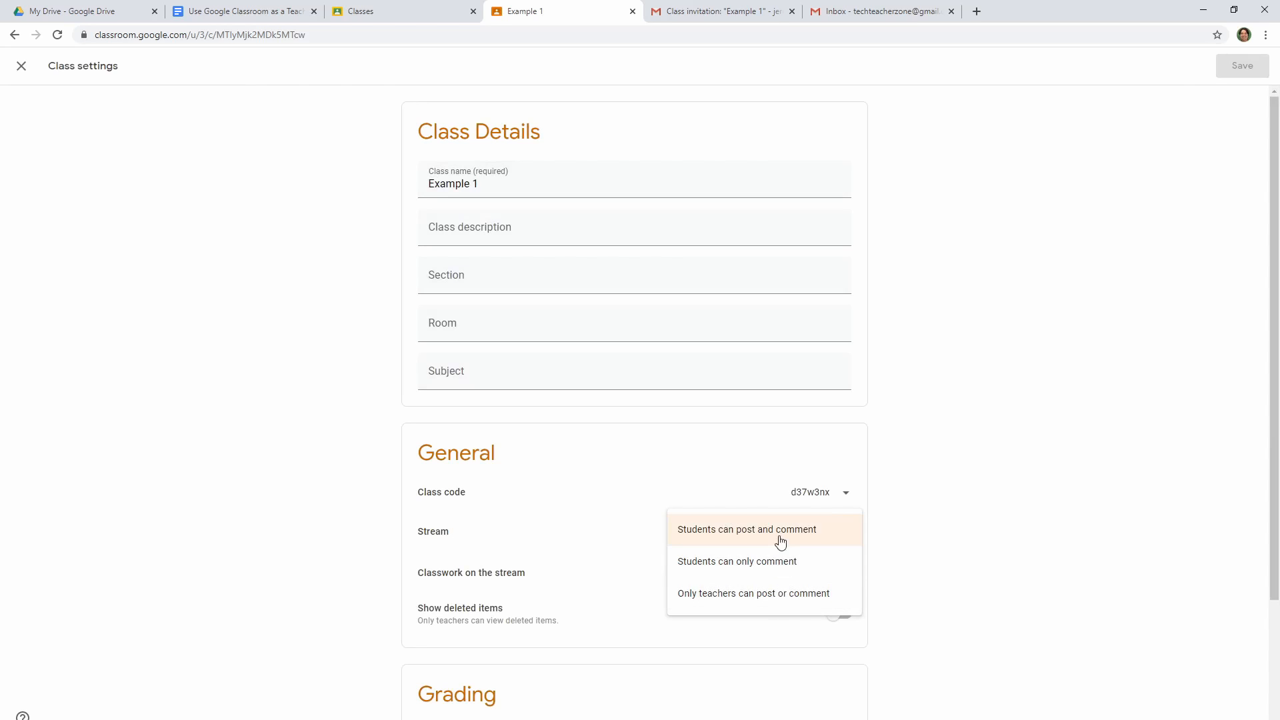
click(948, 534)
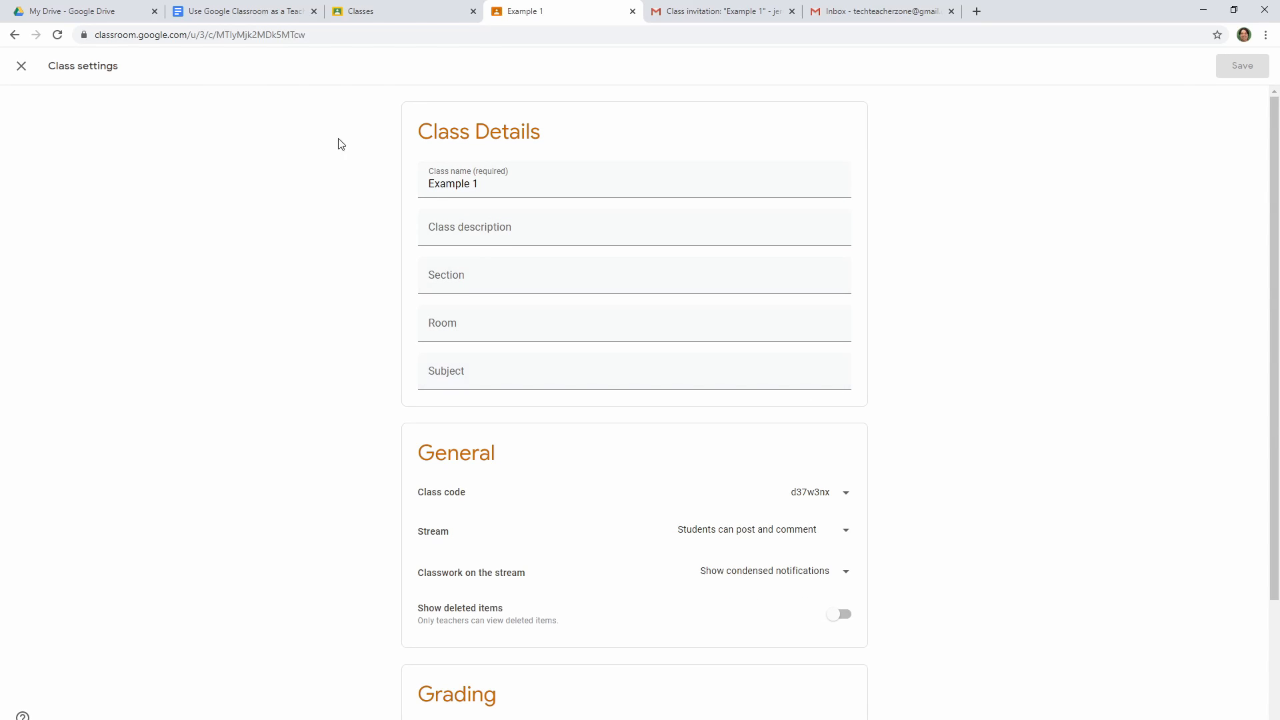
click(21, 66)
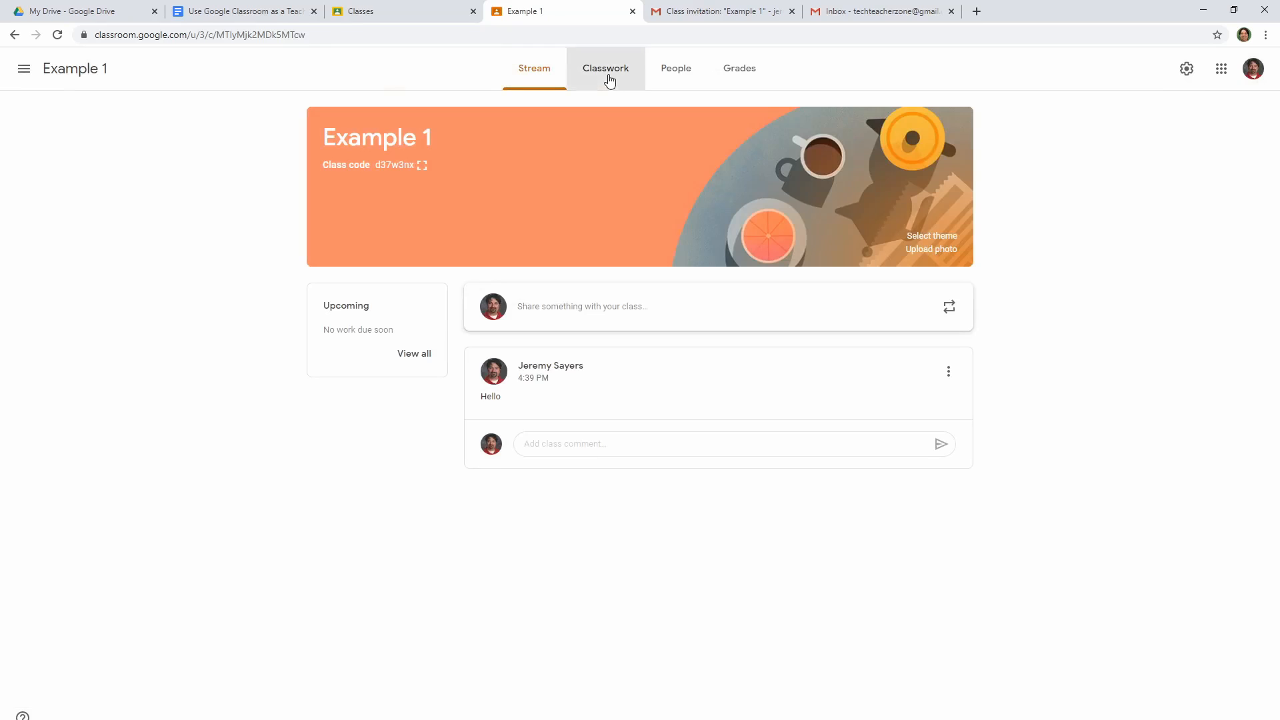
- Add a topic named Resources to the Example 1 classwork
click(608, 79)
click(432, 124)
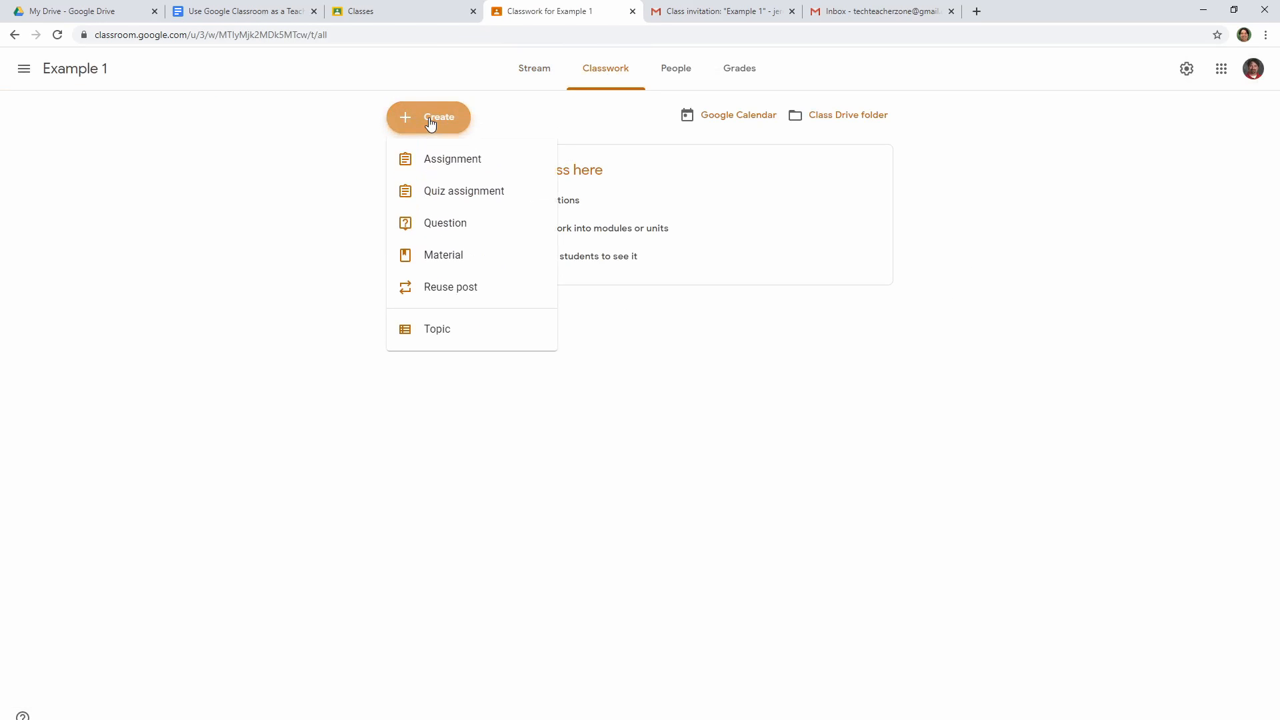
click(444, 330)
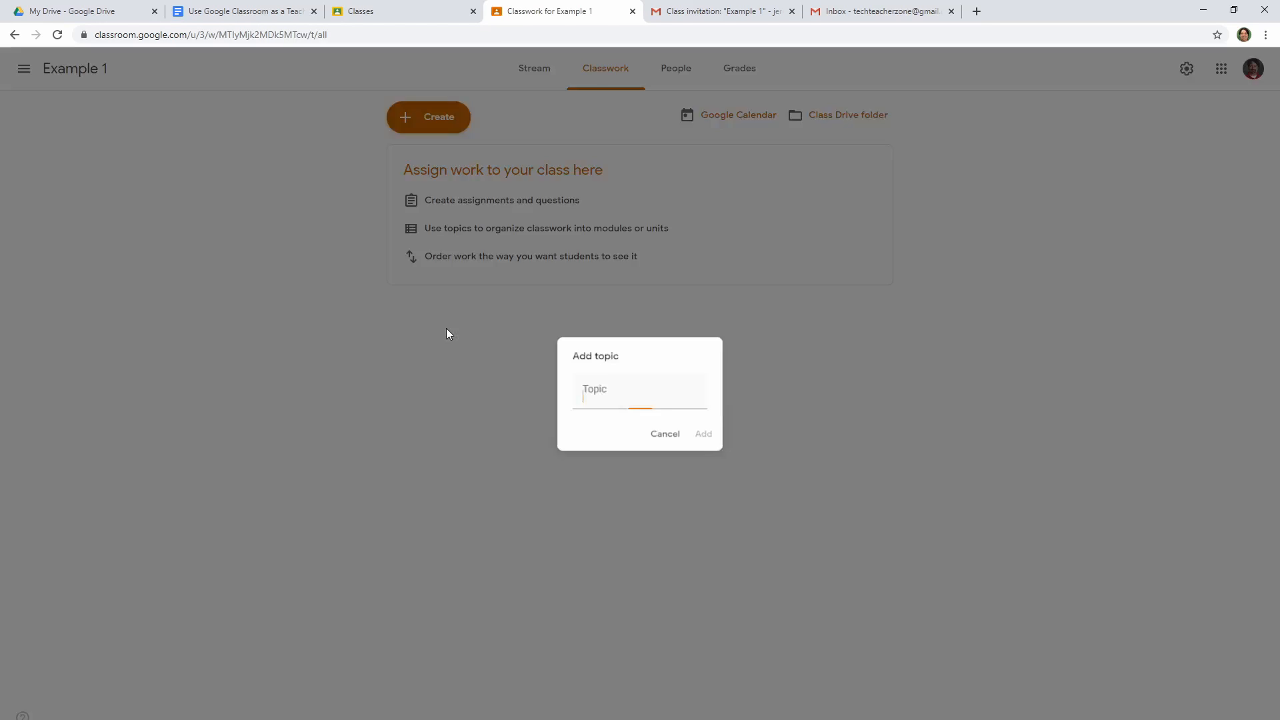
click(430, 124)
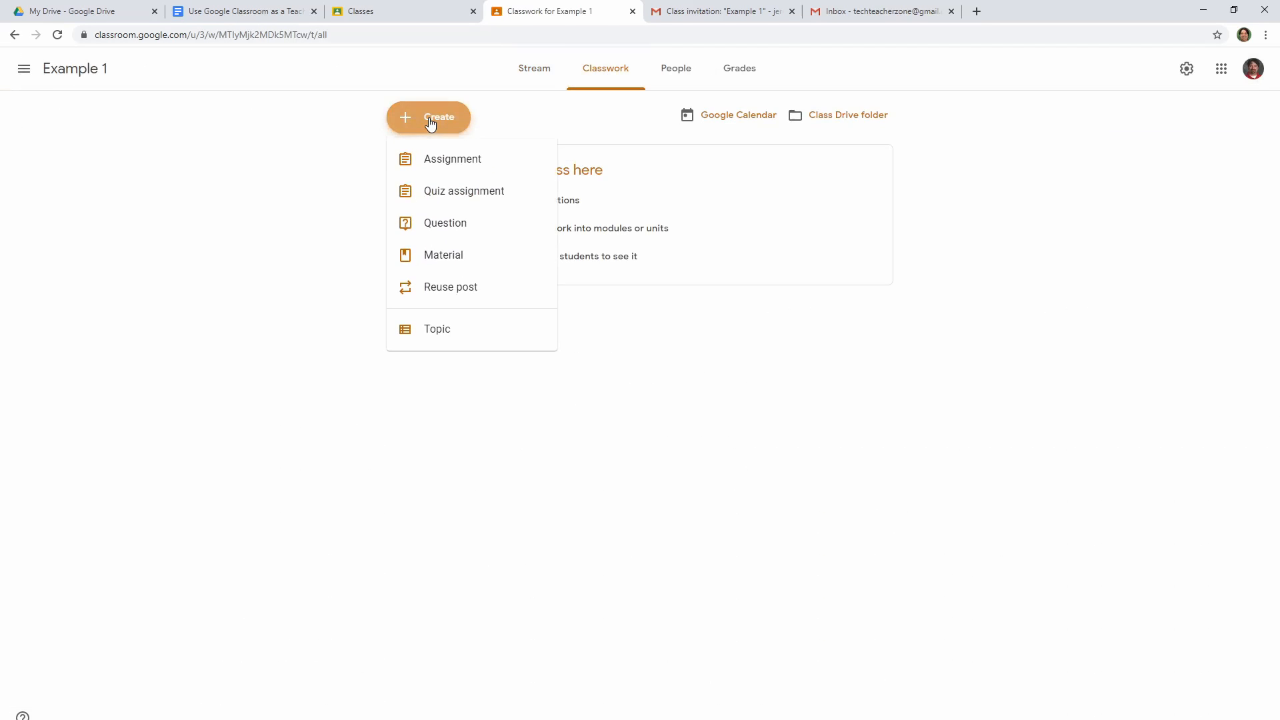
click(443, 331)
text(Resources)
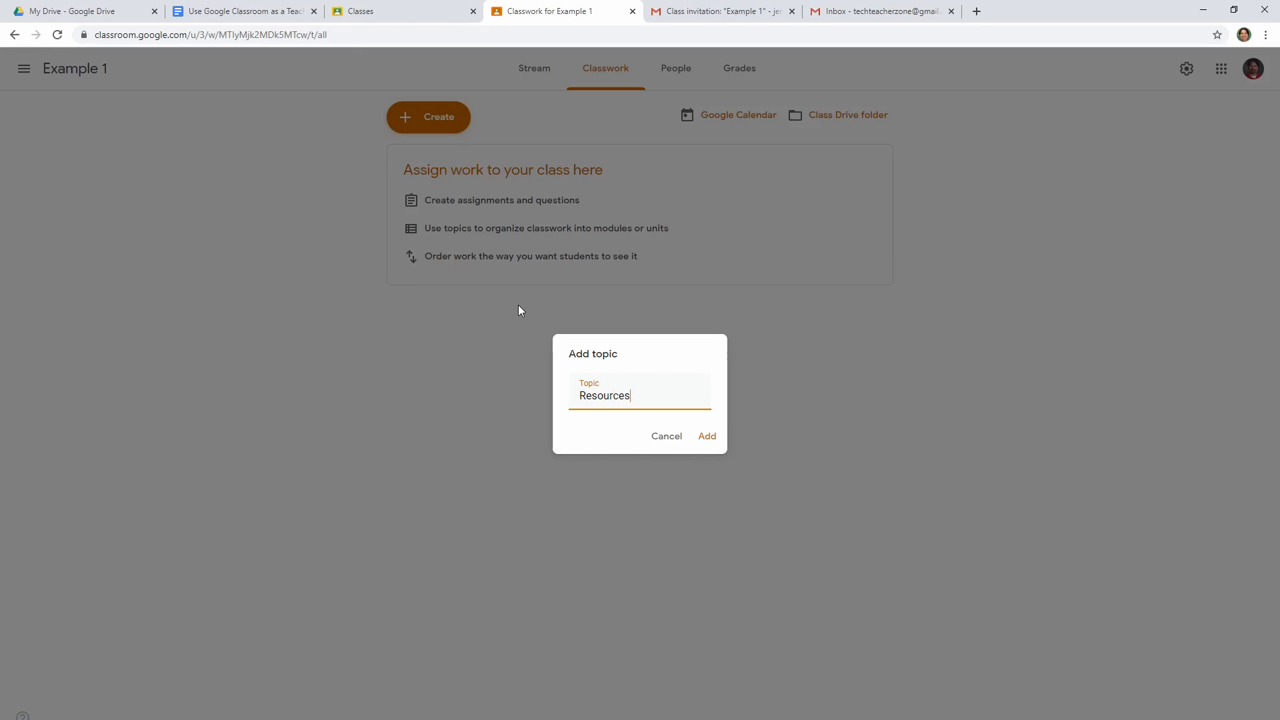
key(Return)
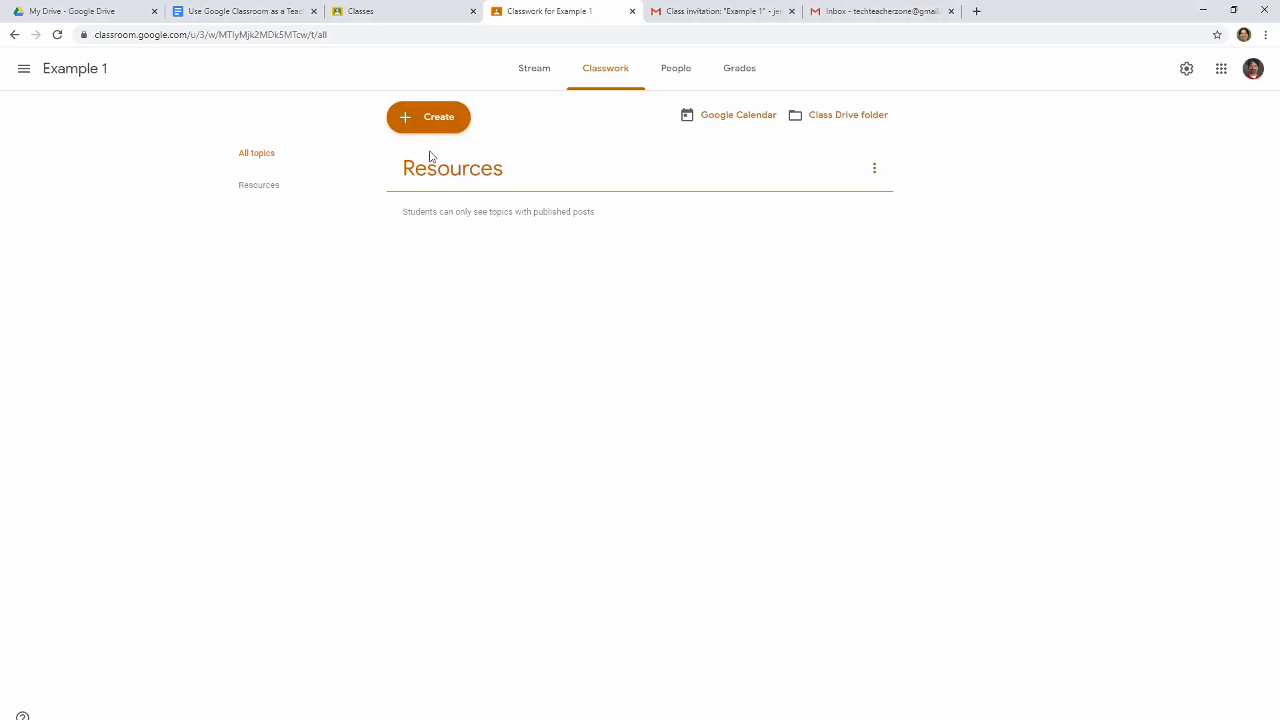
- Add a second classwork topic named Language Week 1 and dismiss the tip about reordering classwork
click(419, 126)
click(445, 331)
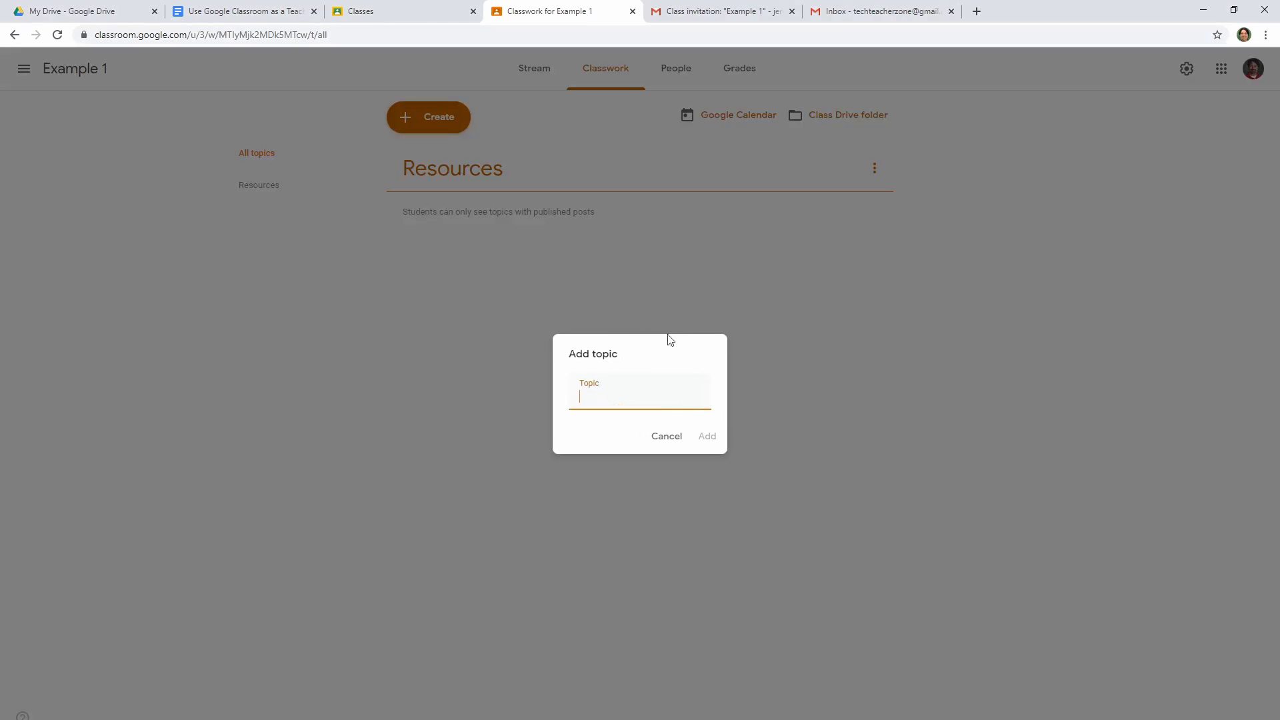
text(Languag3e)
key(BackSpace)
key(BackSpace)
key(BackSpace)
text(e Week 1)
click(701, 437)
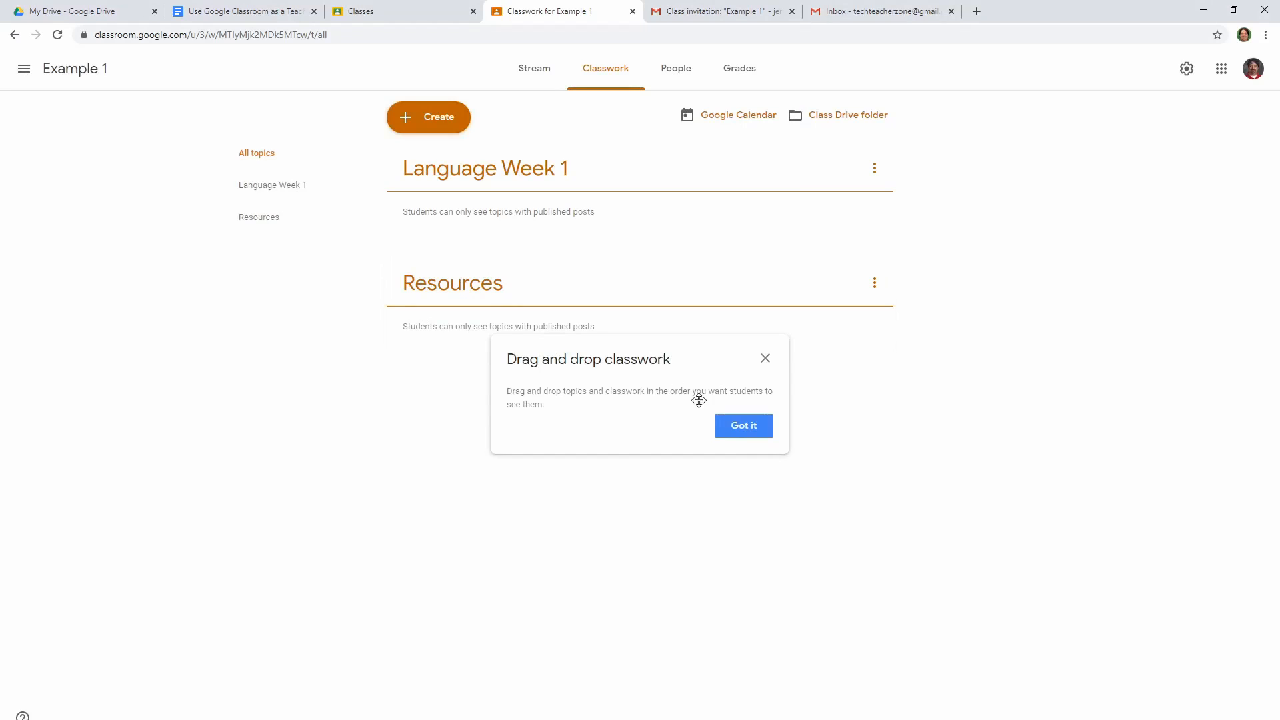
click(738, 433)
- Start a new classwork material and attach a link to arcademics.com
click(423, 127)
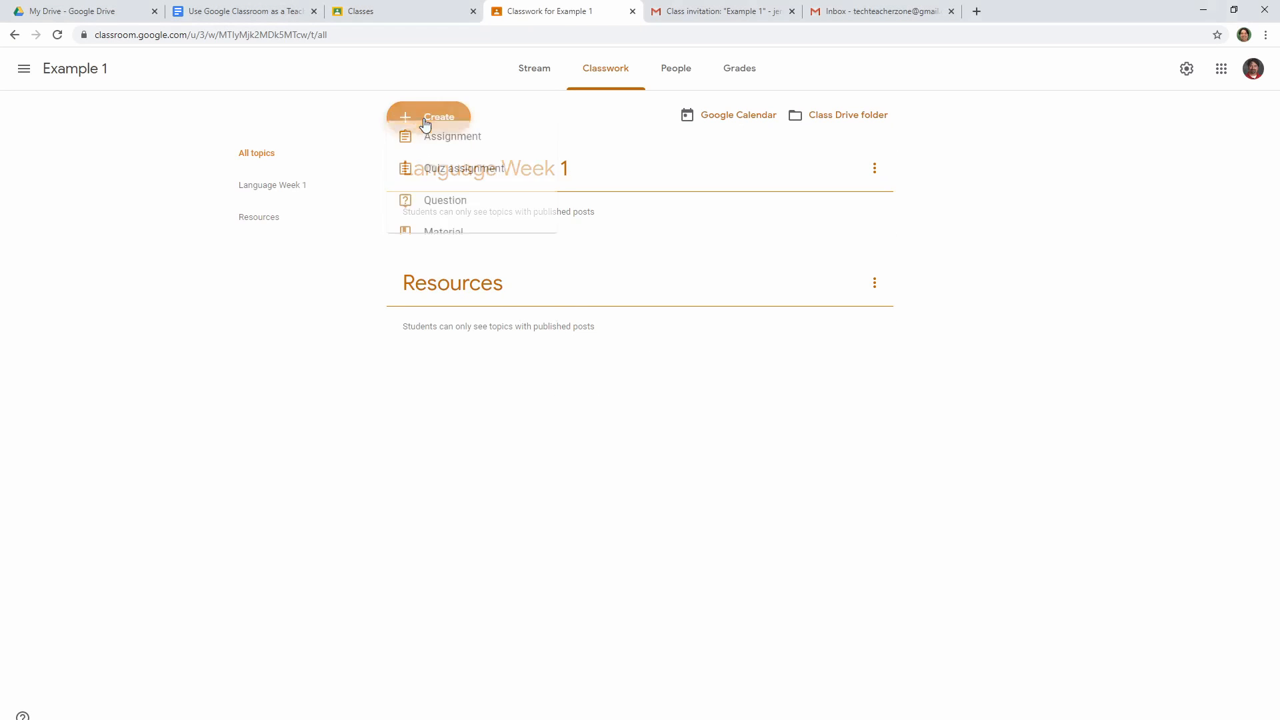
click(432, 259)
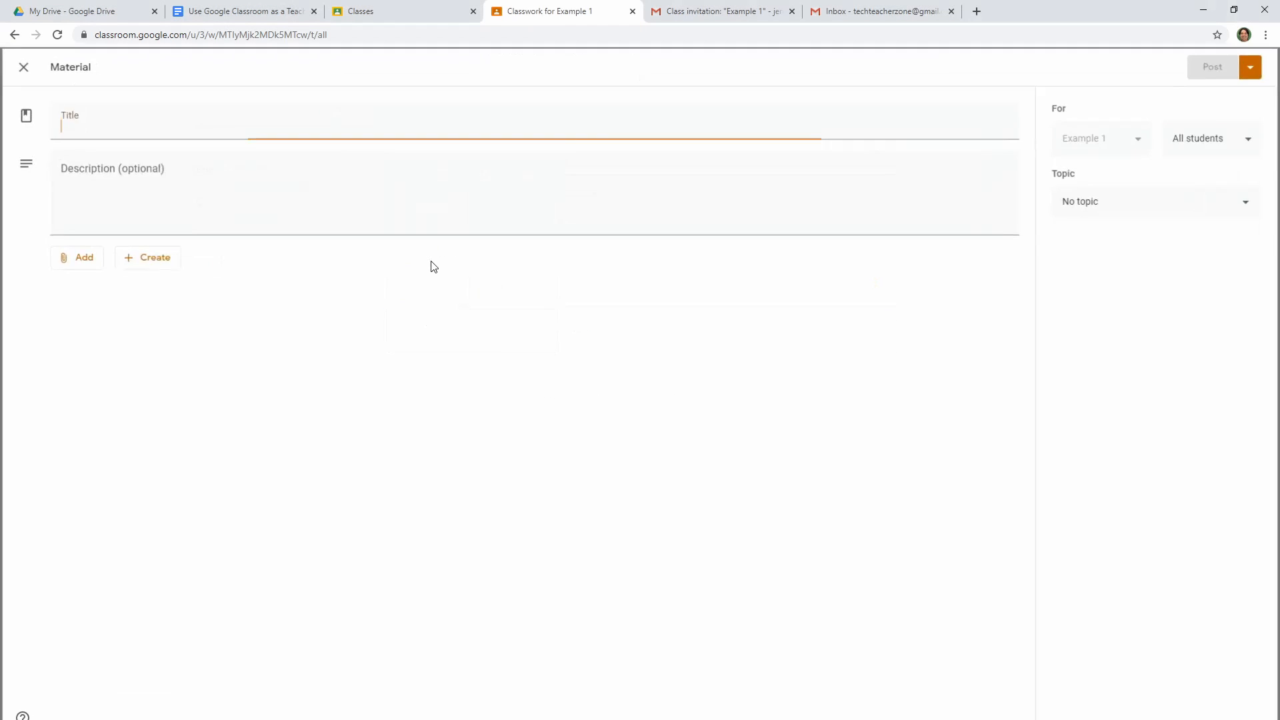
click(303, 198)
click(75, 257)
click(89, 305)
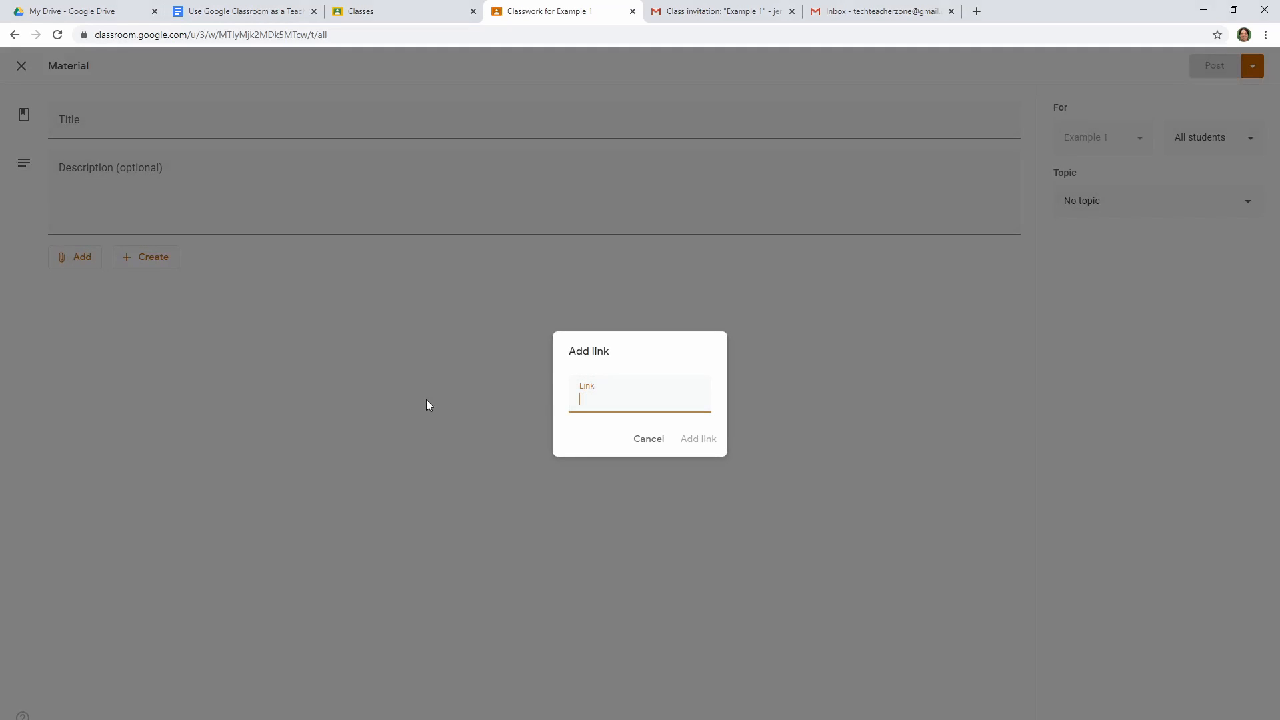
text(arcademics.com)
click(696, 442)
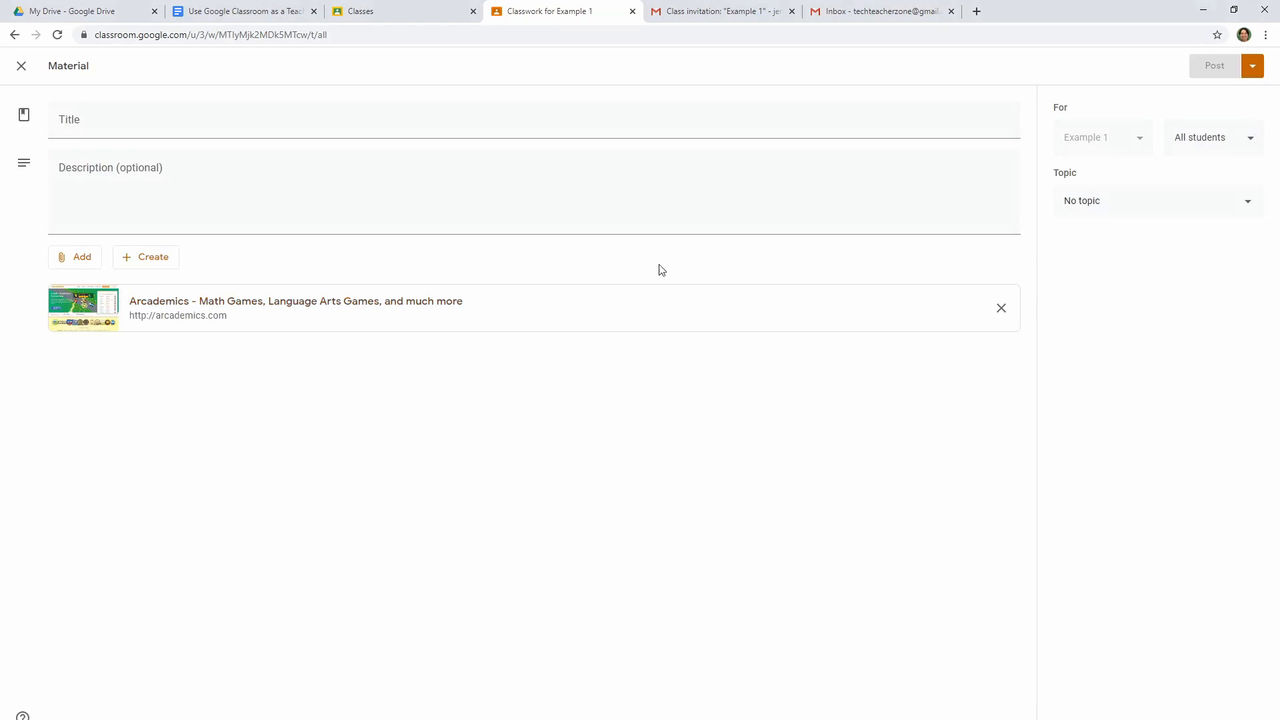
- Title the material Arcademics and post it to all students
click(498, 130)
text(Arcademics)
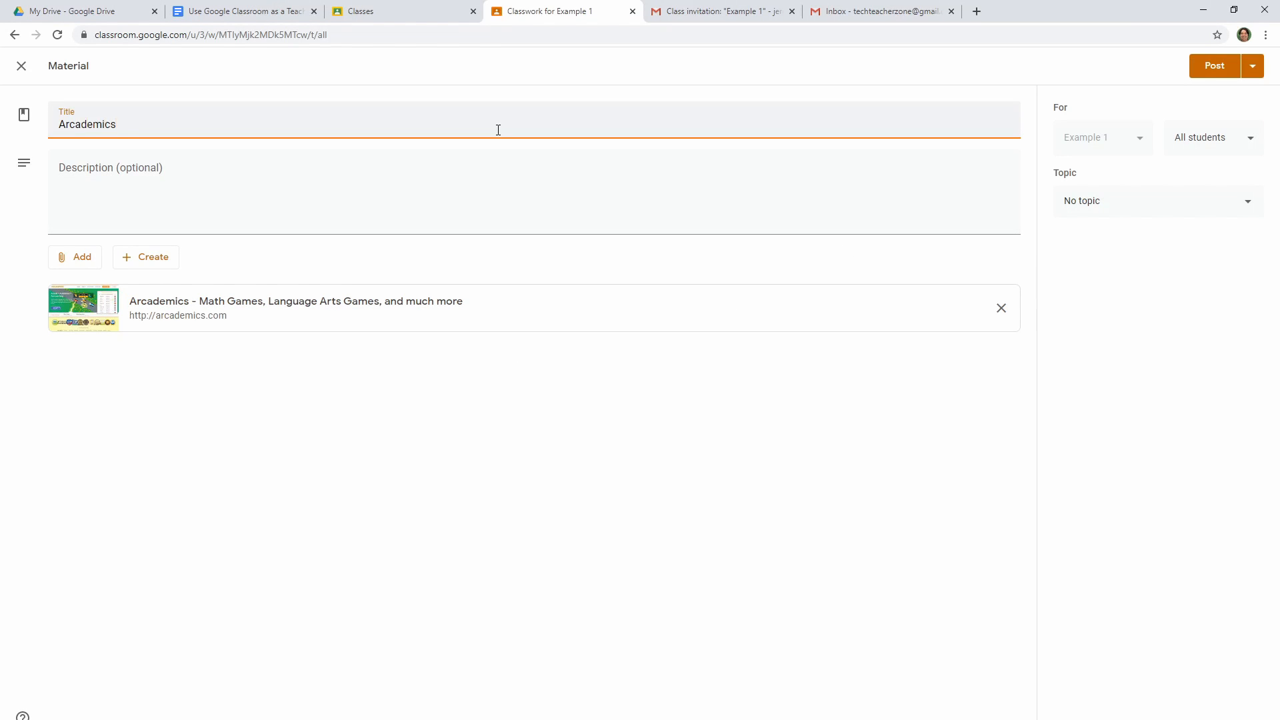
click(1215, 66)
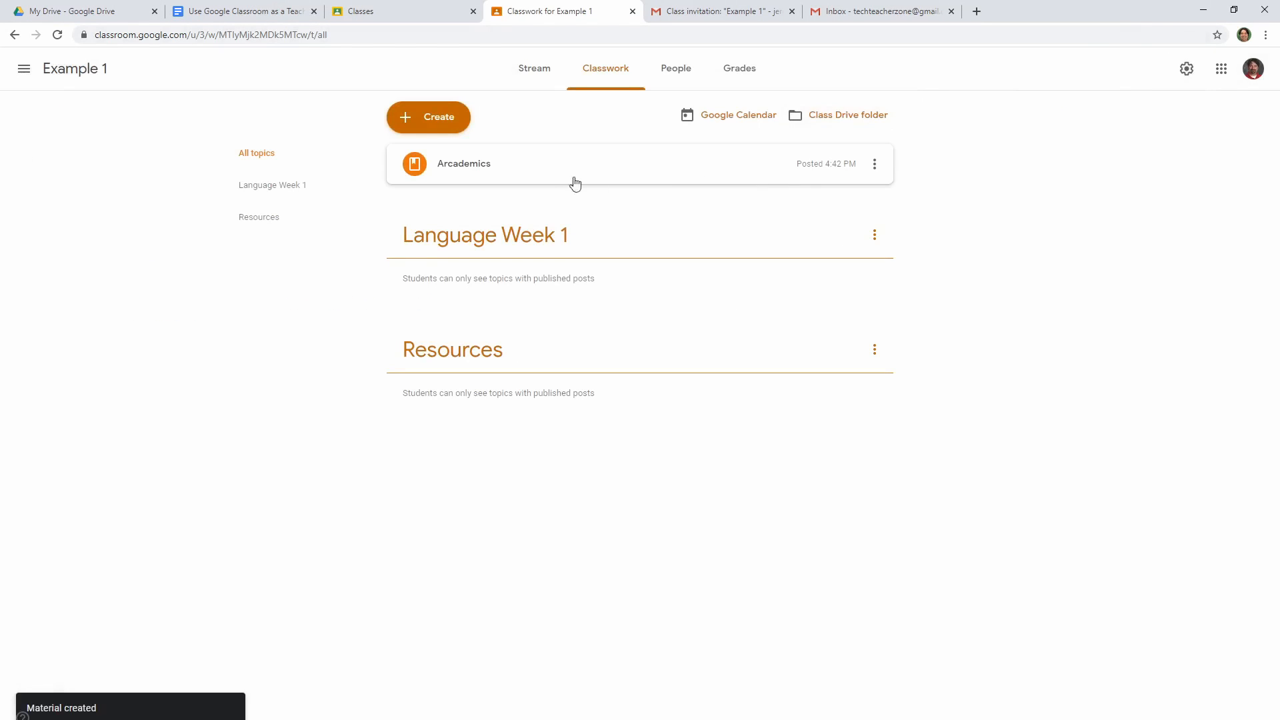
- Move the Arcademics material under the Resources topic and expand it to show its link
drag(551, 178, 537, 334)
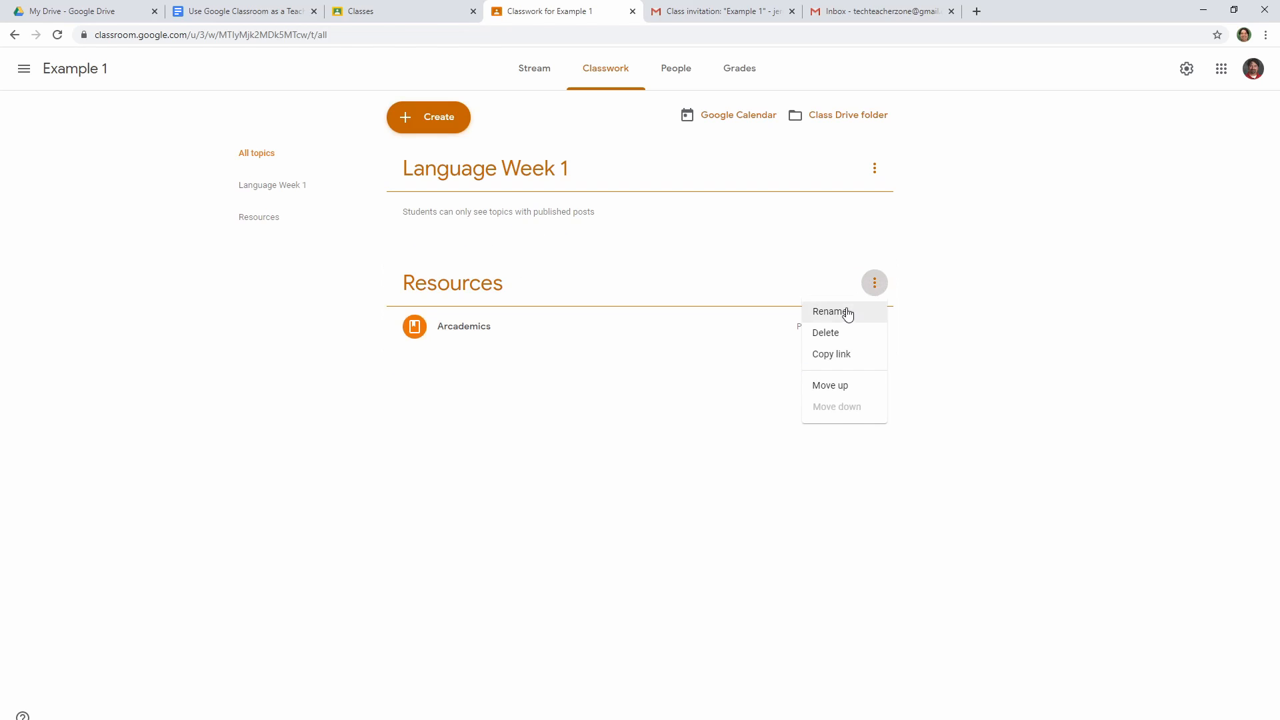
click(747, 341)
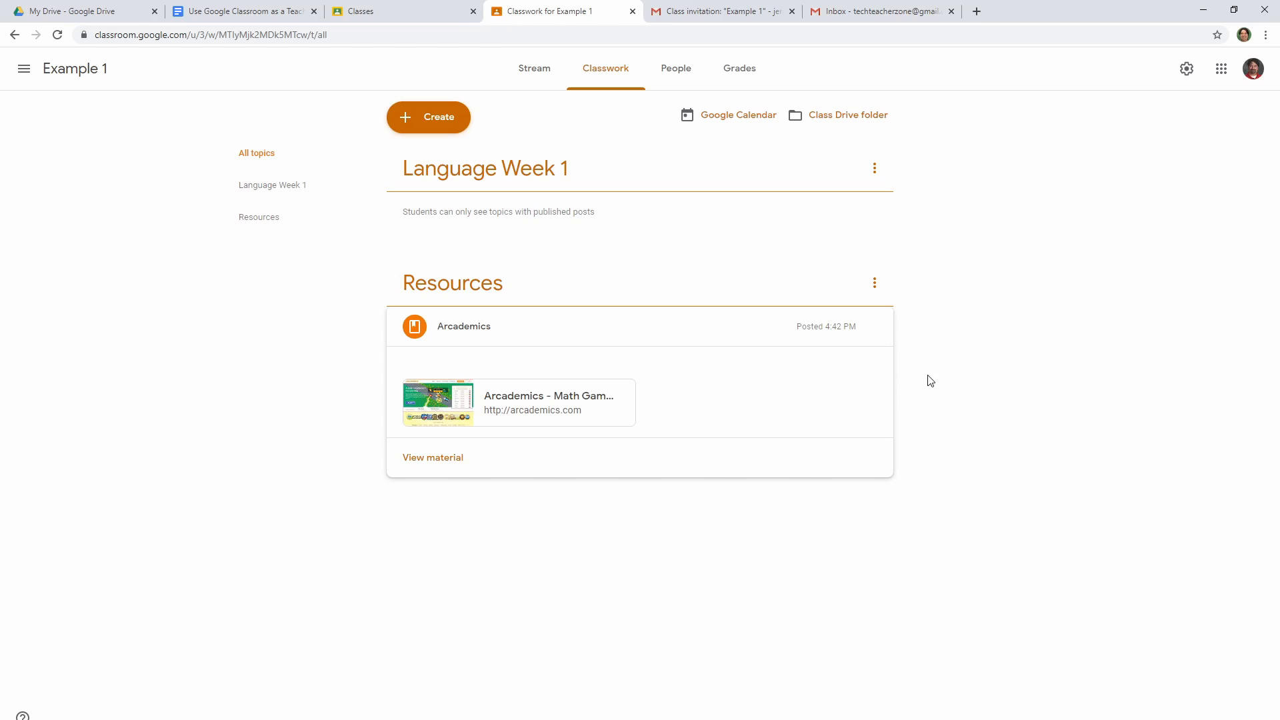
- Create an assignment titled Monday Journal with the instructions "Tell about something you did this weekend."
click(438, 120)
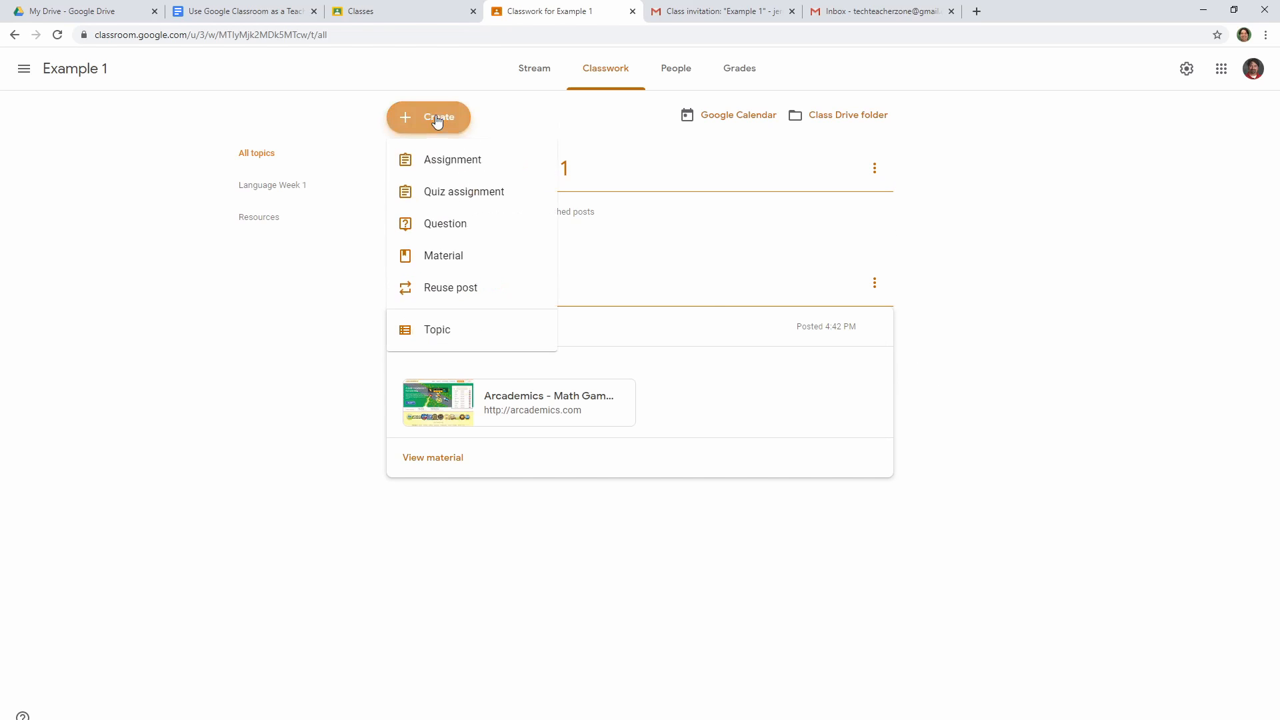
click(441, 160)
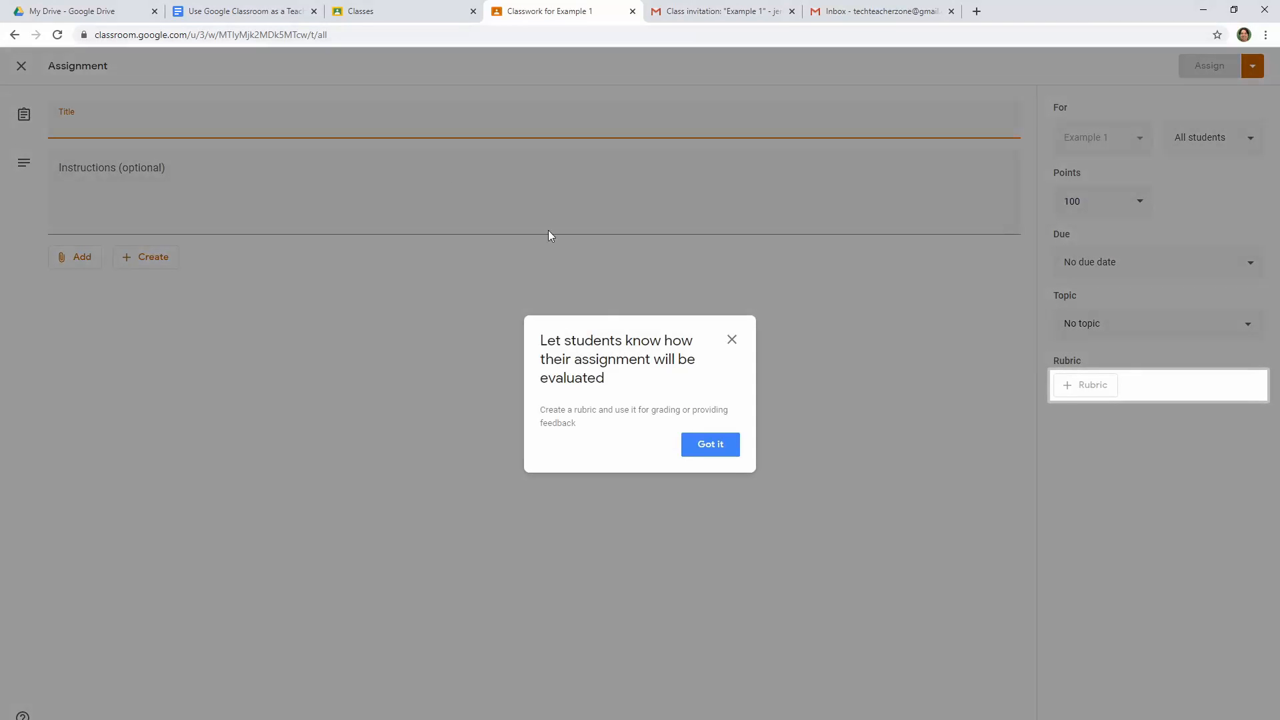
click(701, 445)
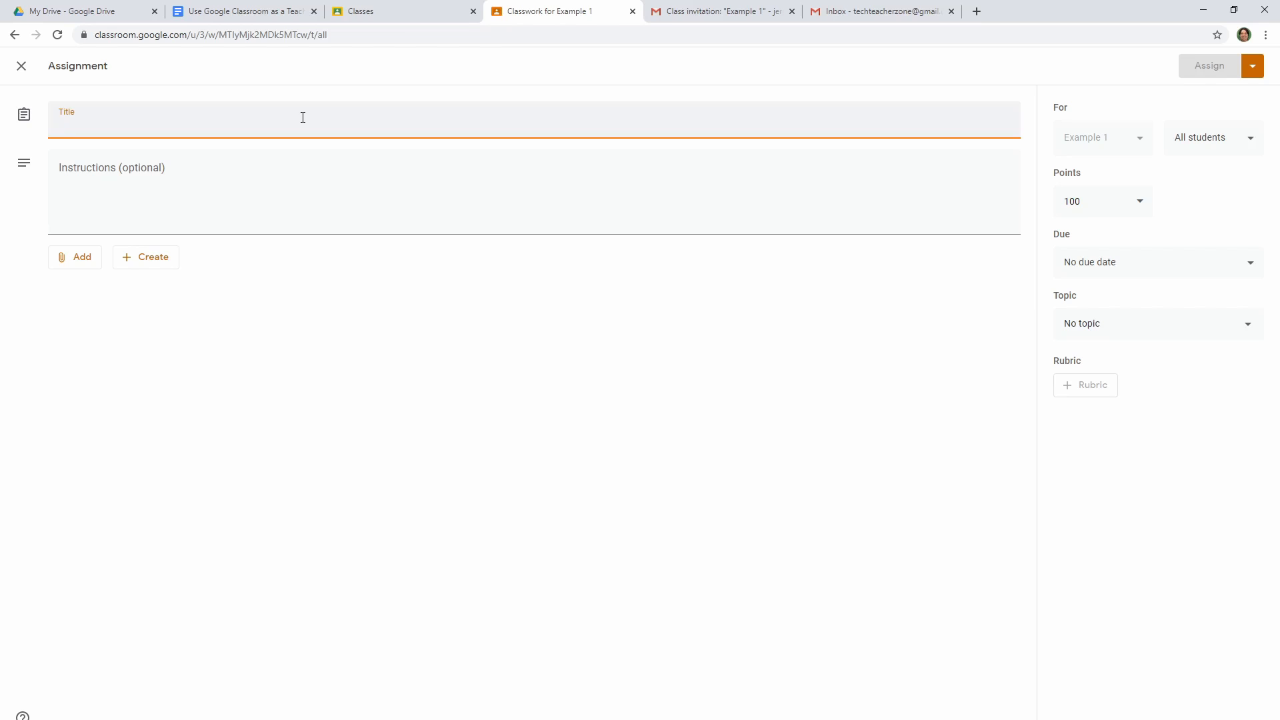
text(Monday Journal)
key(Tab)
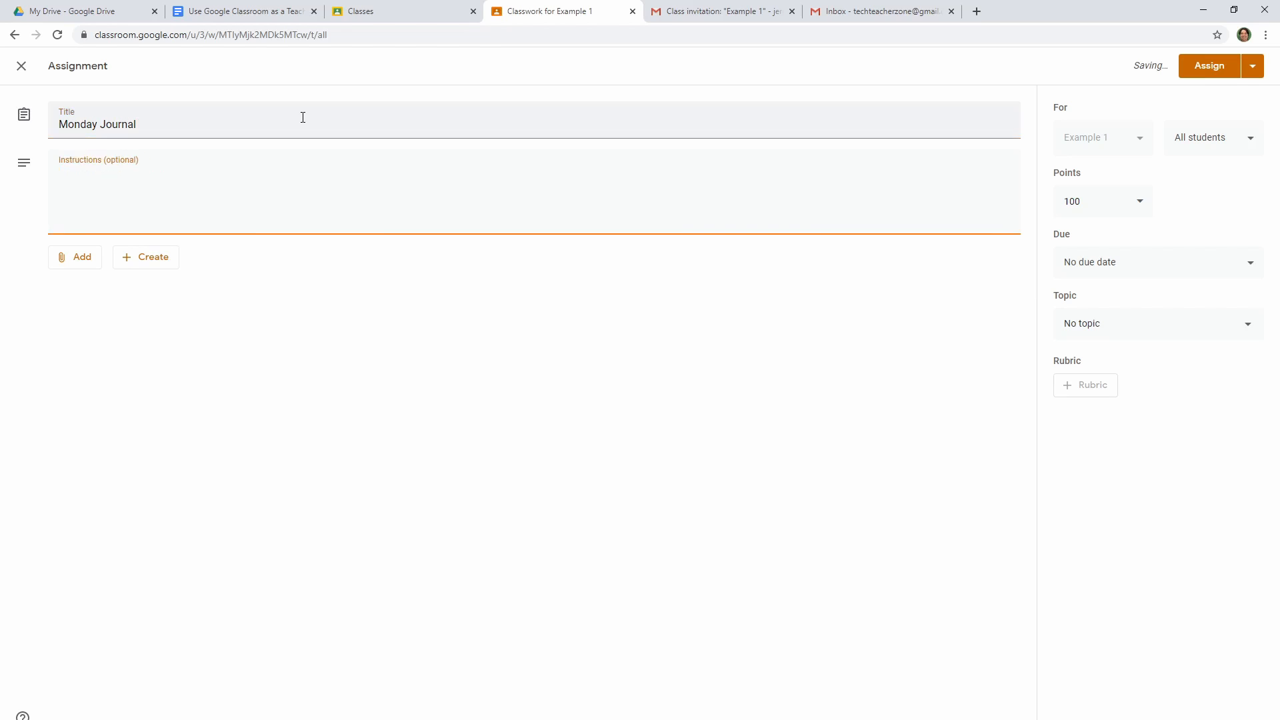
text(Tell about something you did this we)
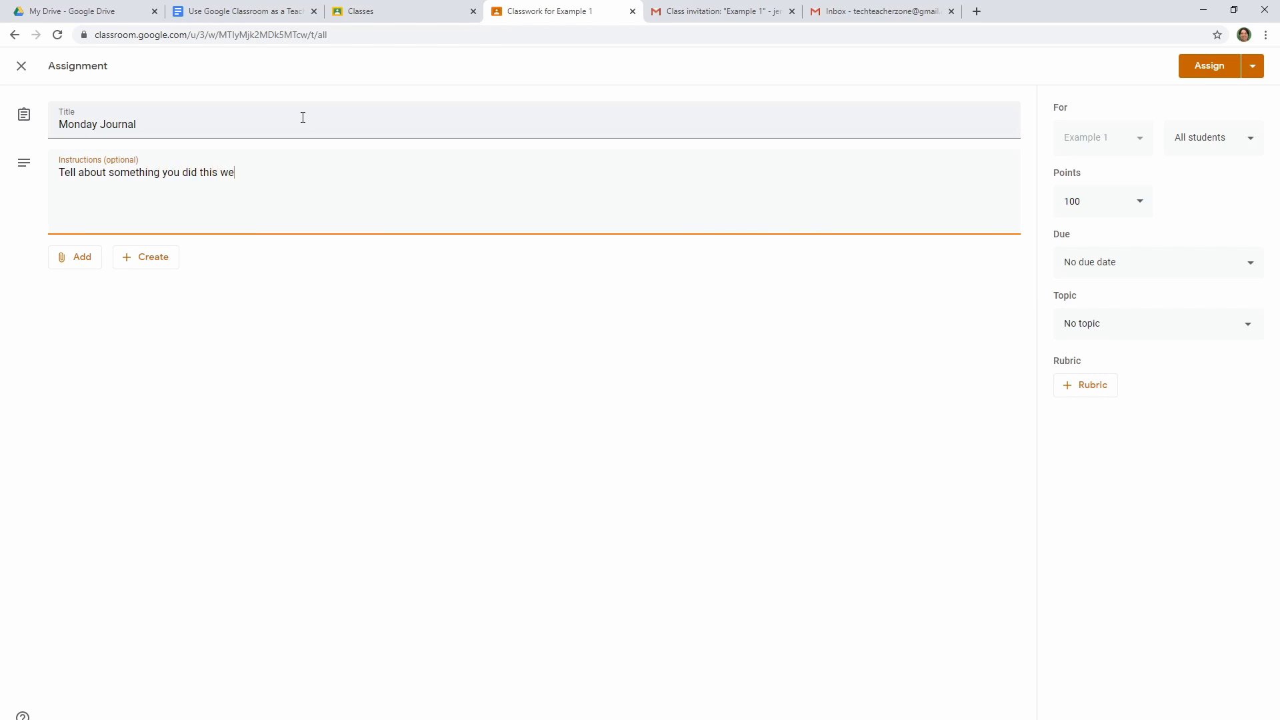
text(ekend.)
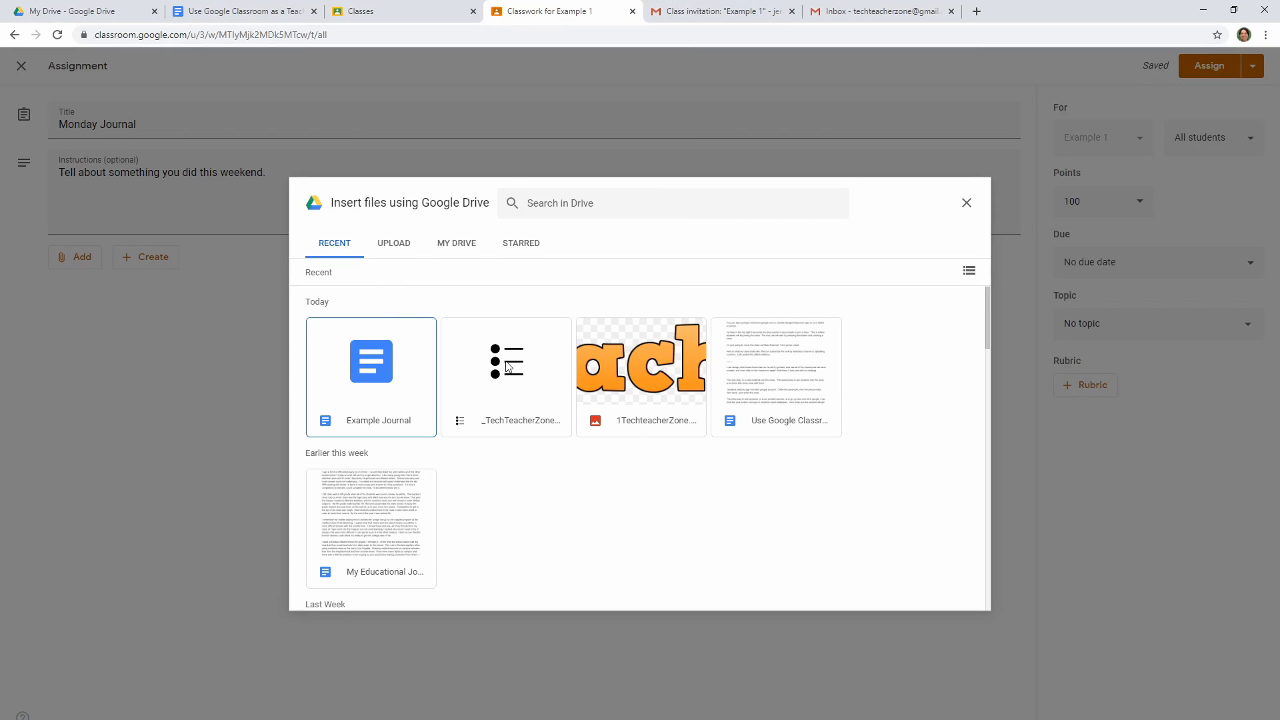
- Attach the Example Journal document from Google Drive with a copy for each student, and assign Monday Journal
click(376, 370)
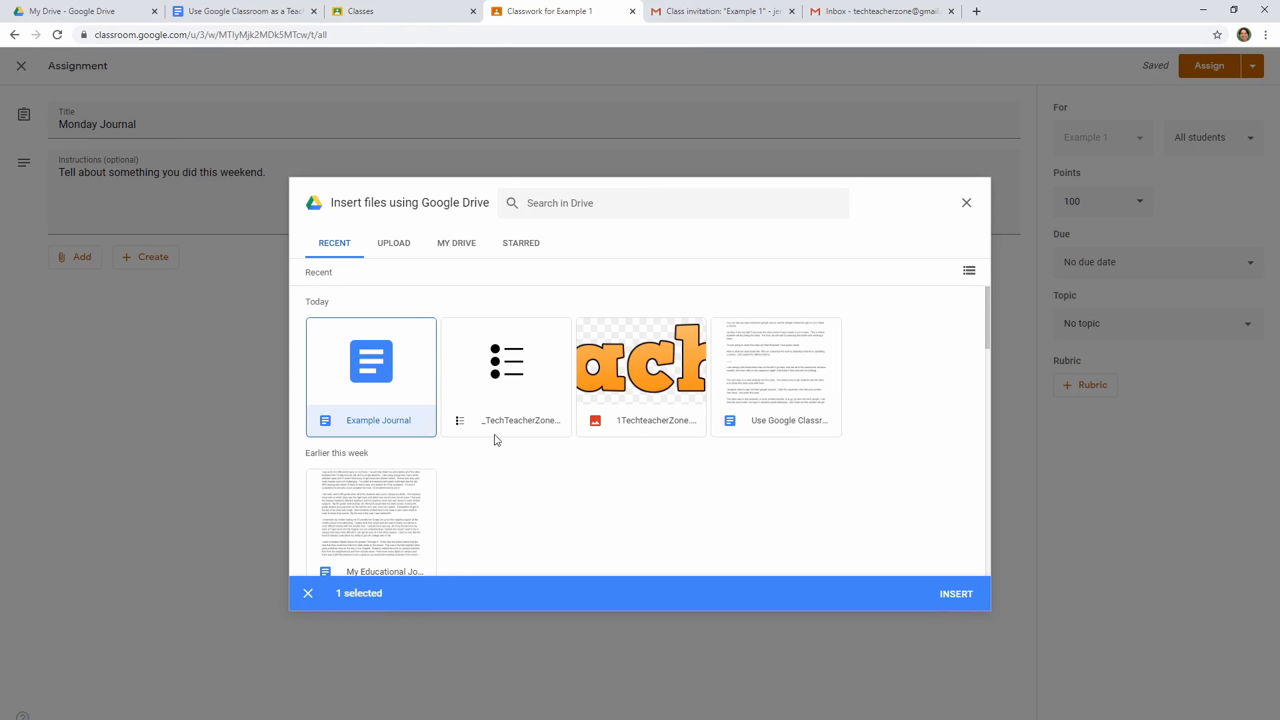
click(979, 596)
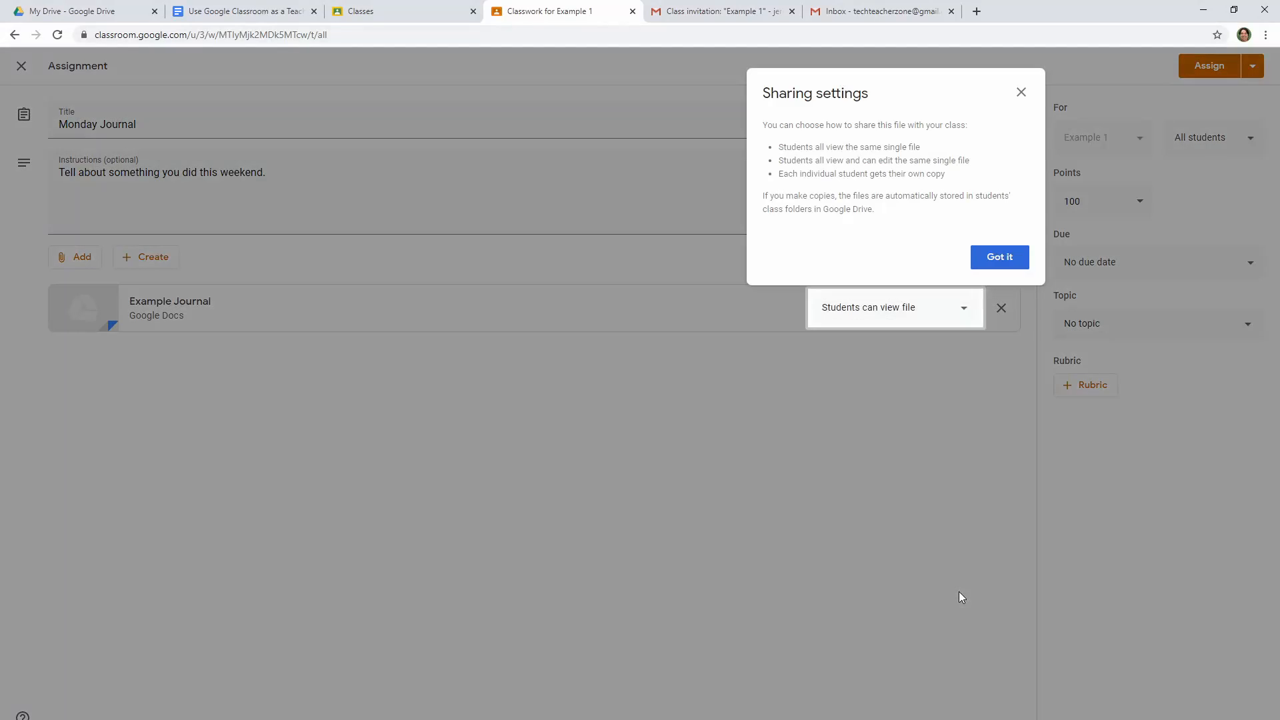
click(1000, 257)
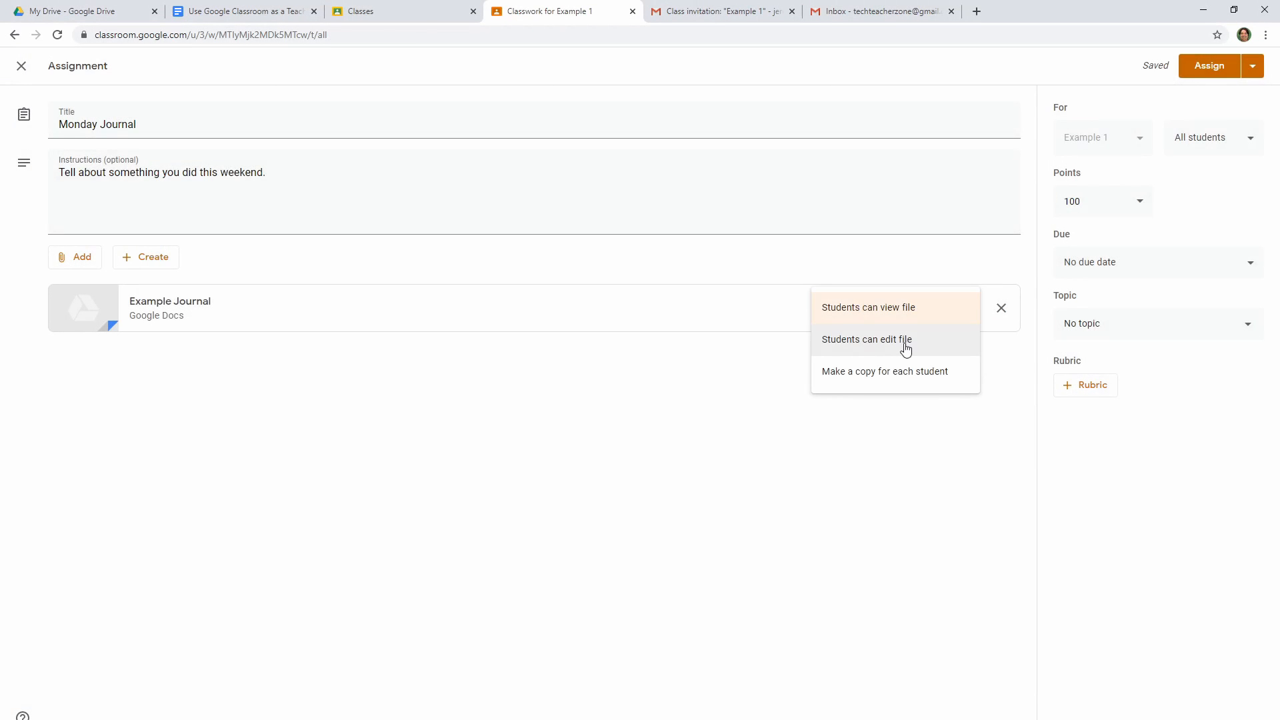
click(901, 374)
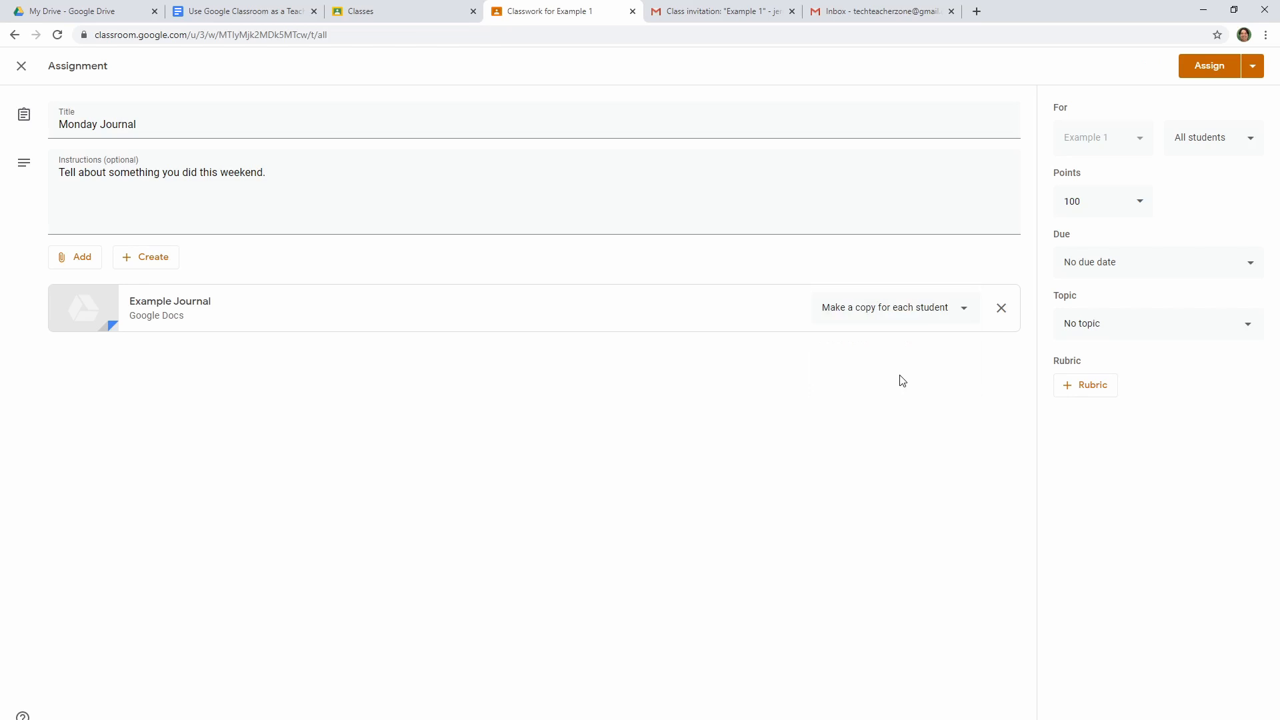
click(1204, 69)
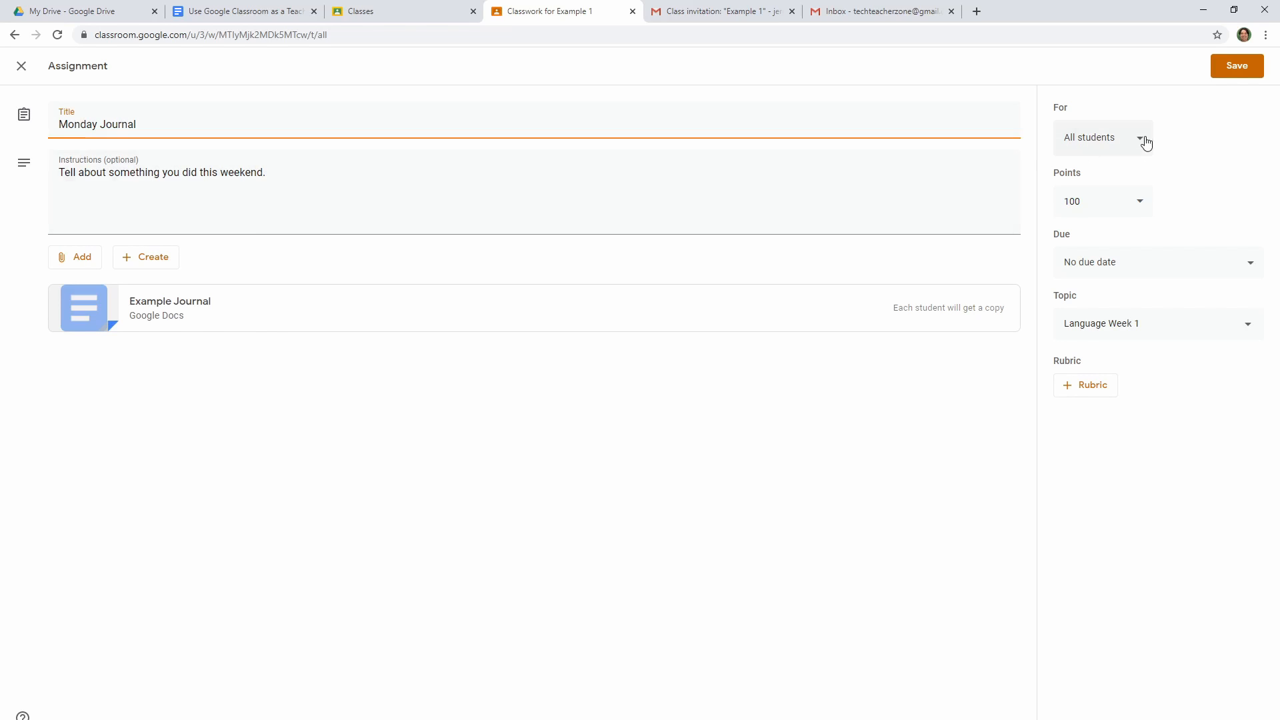
- Review the student selection, points and due date options of the Monday Journal assignment without changing them
click(1146, 142)
click(1183, 148)
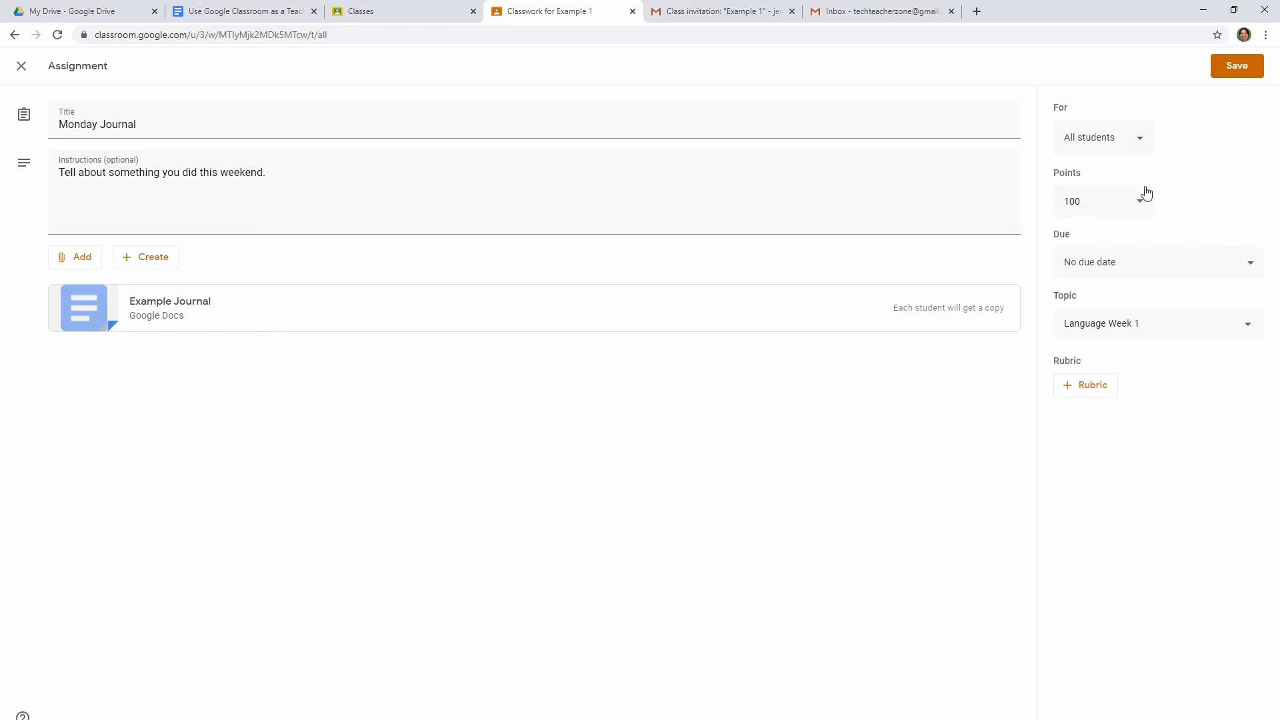
click(1138, 201)
click(1187, 207)
click(1251, 269)
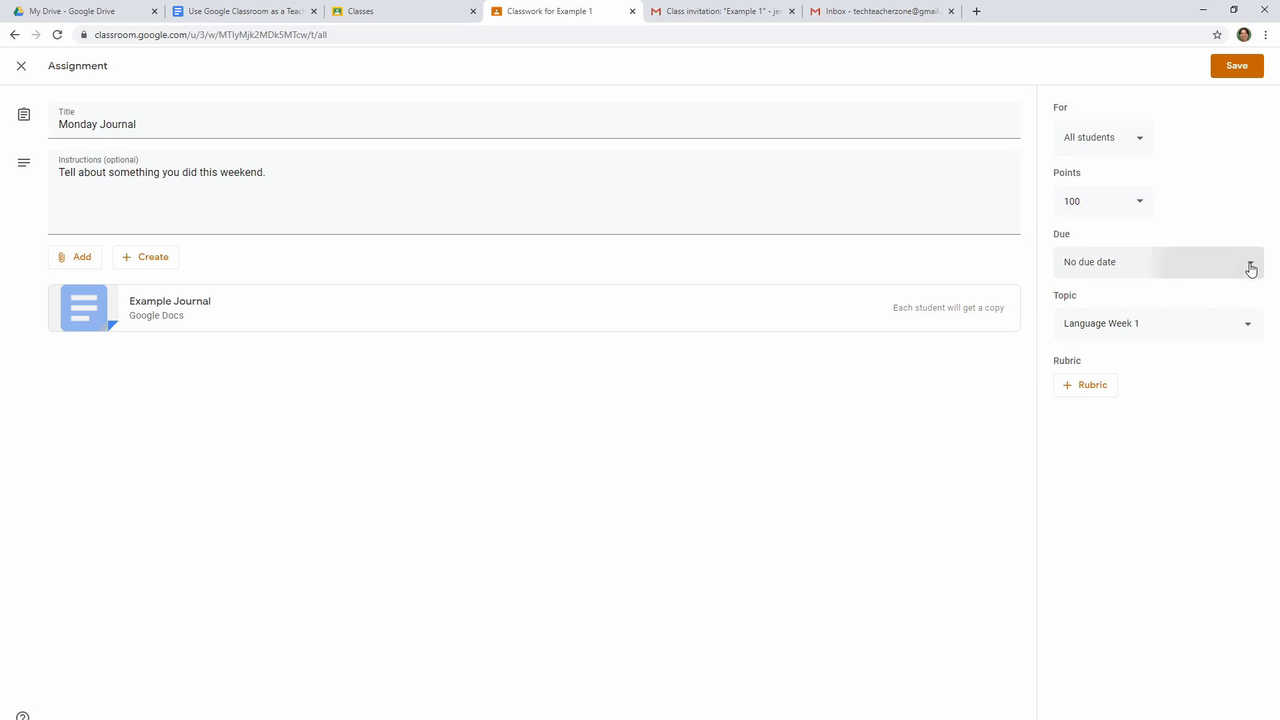
click(1239, 236)
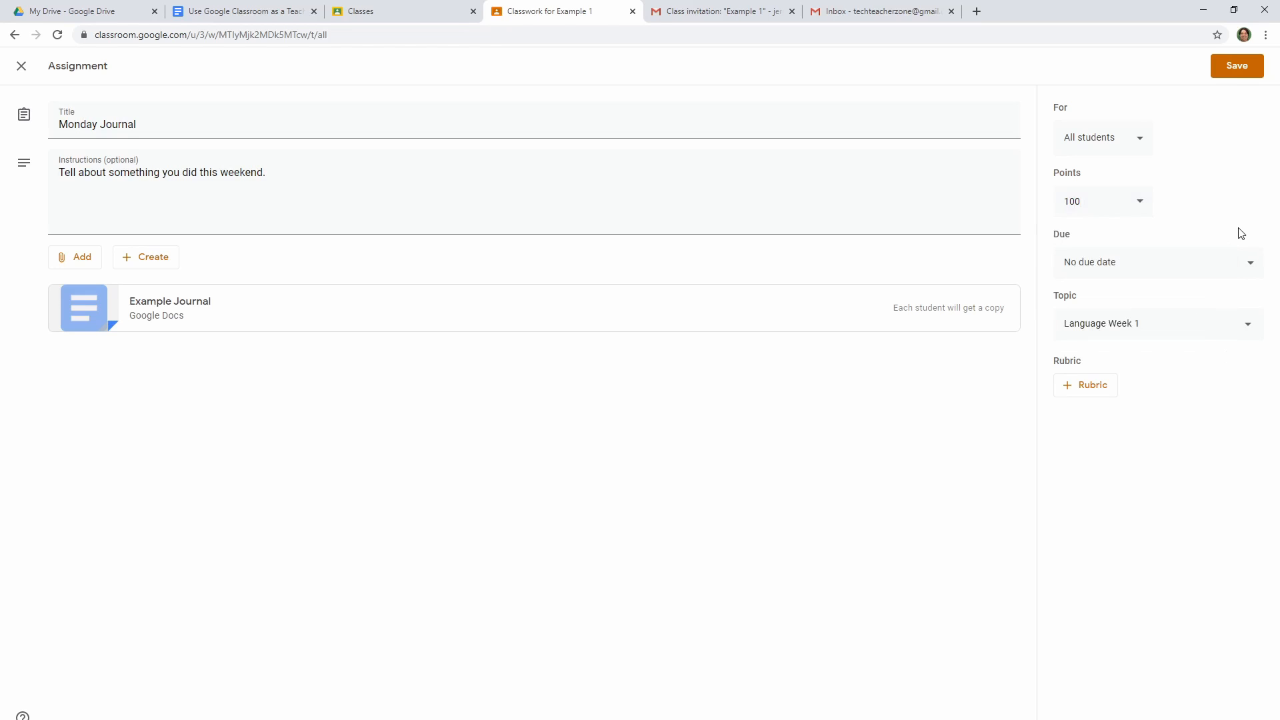
- Create a Monday Journal rubric with an Overall criterion and an Excellent level described as "This journal goes above and beyond all of the requirements."
click(1254, 332)
click(1252, 331)
click(1082, 393)
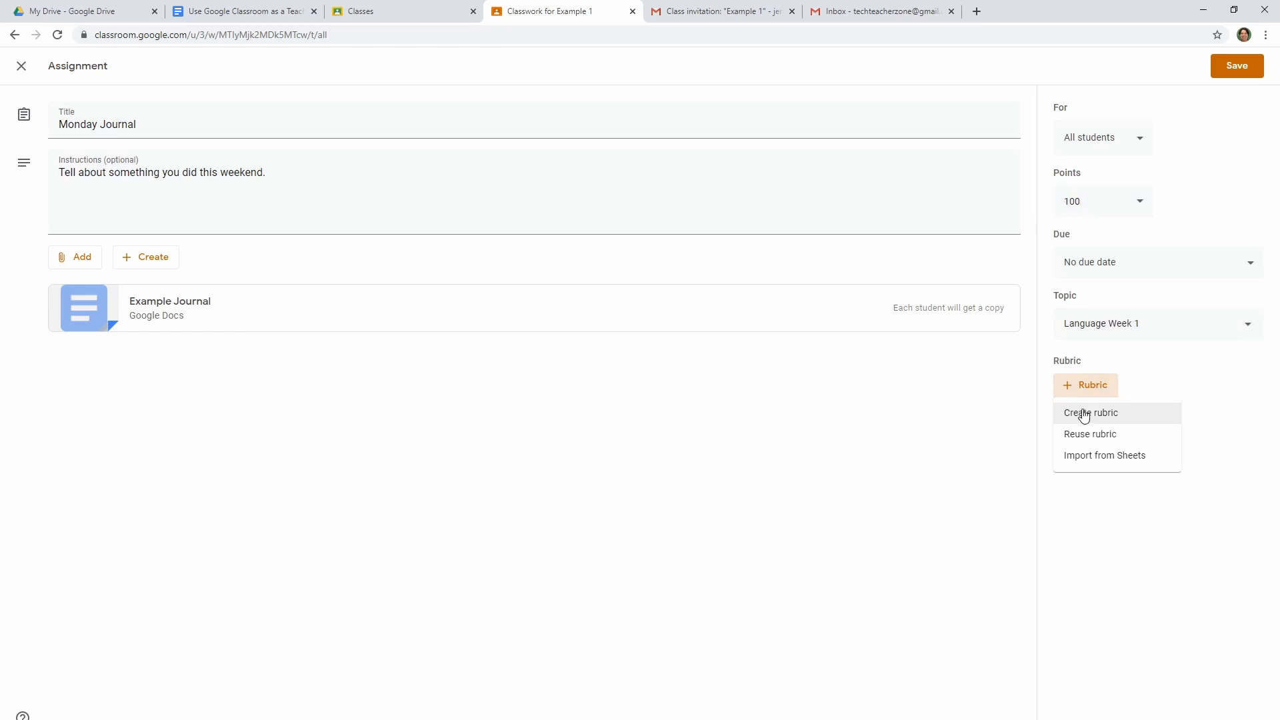
click(1084, 418)
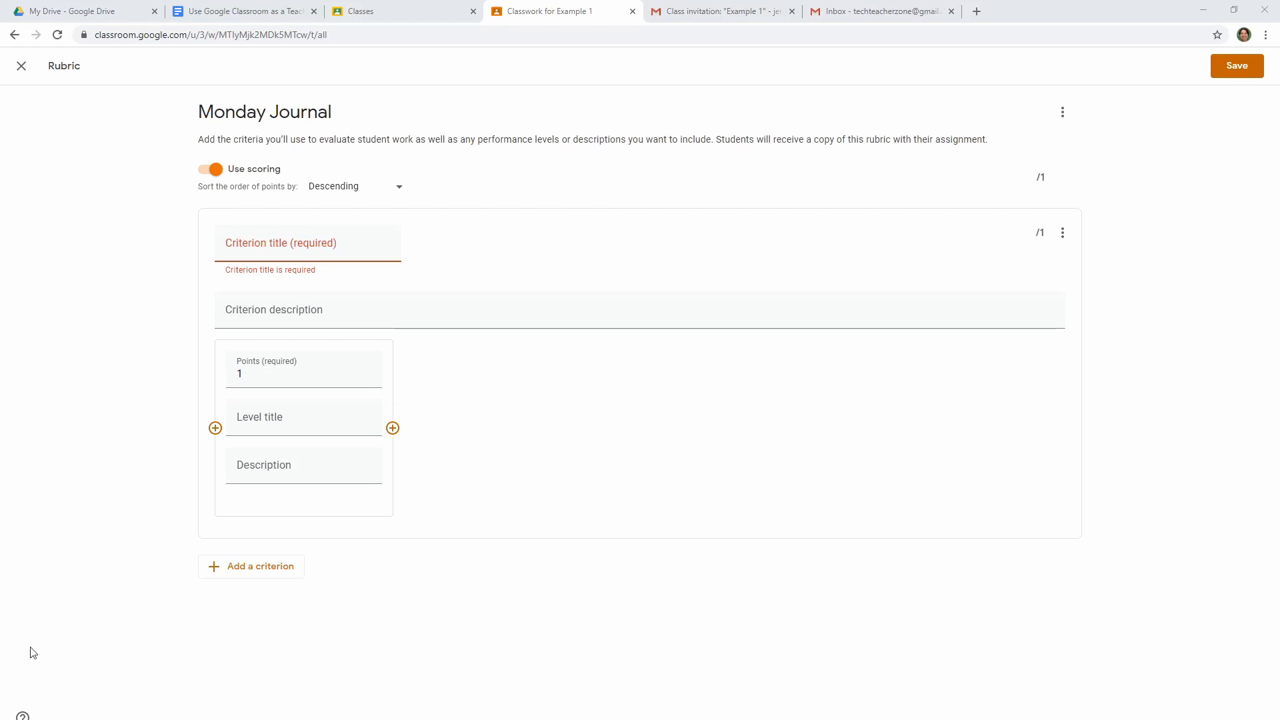
click(239, 256)
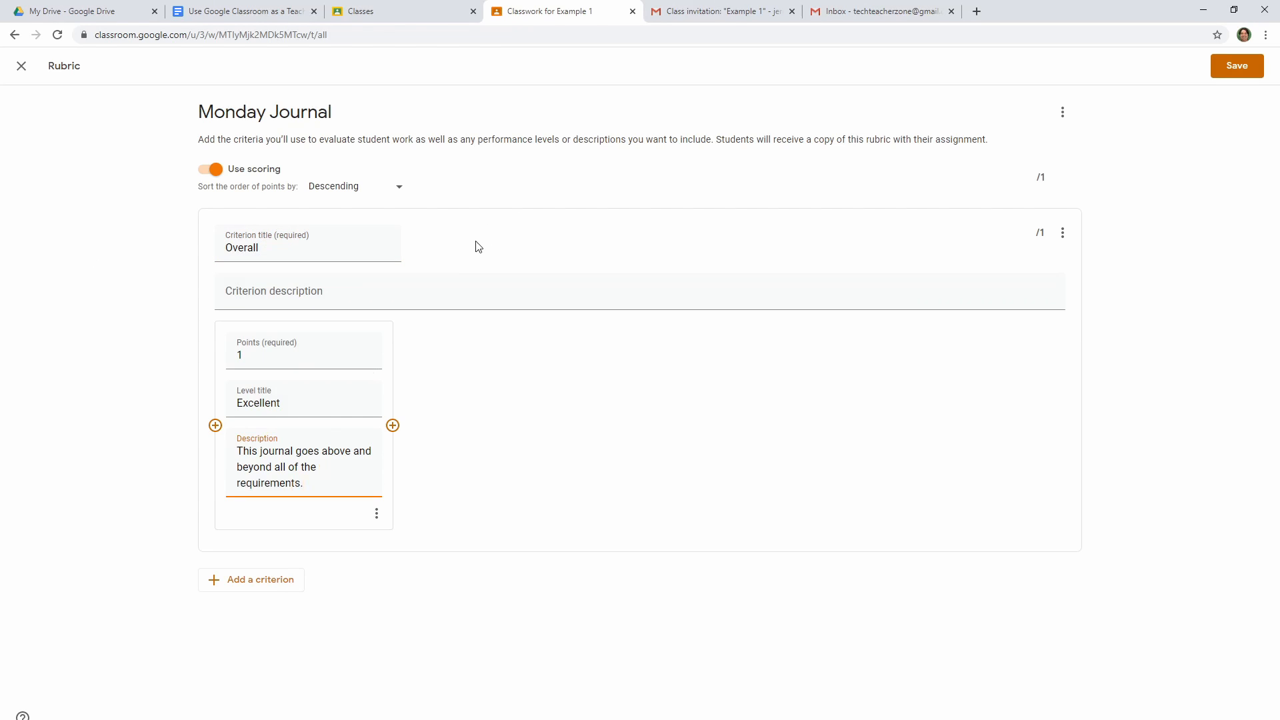
click(343, 509)
- Add three more levels to the Overall criterion and set the four levels' points to 4, 3, 2 and 1
click(393, 426)
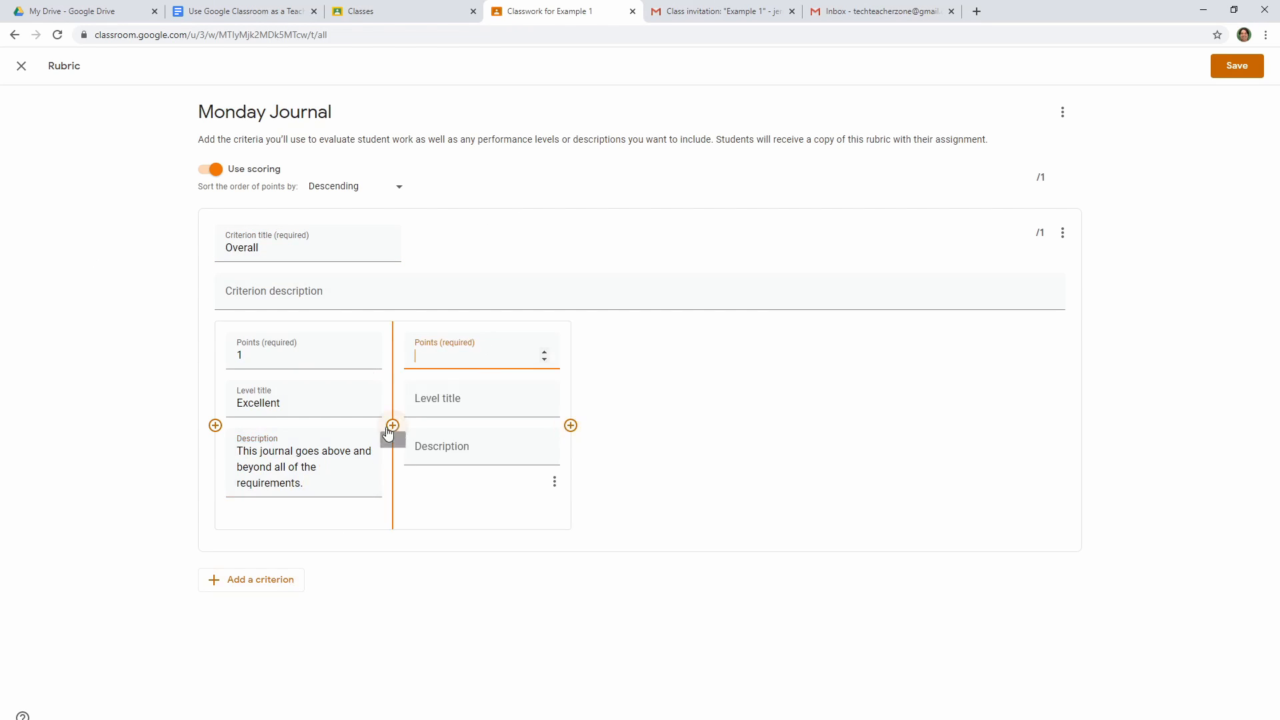
click(301, 347)
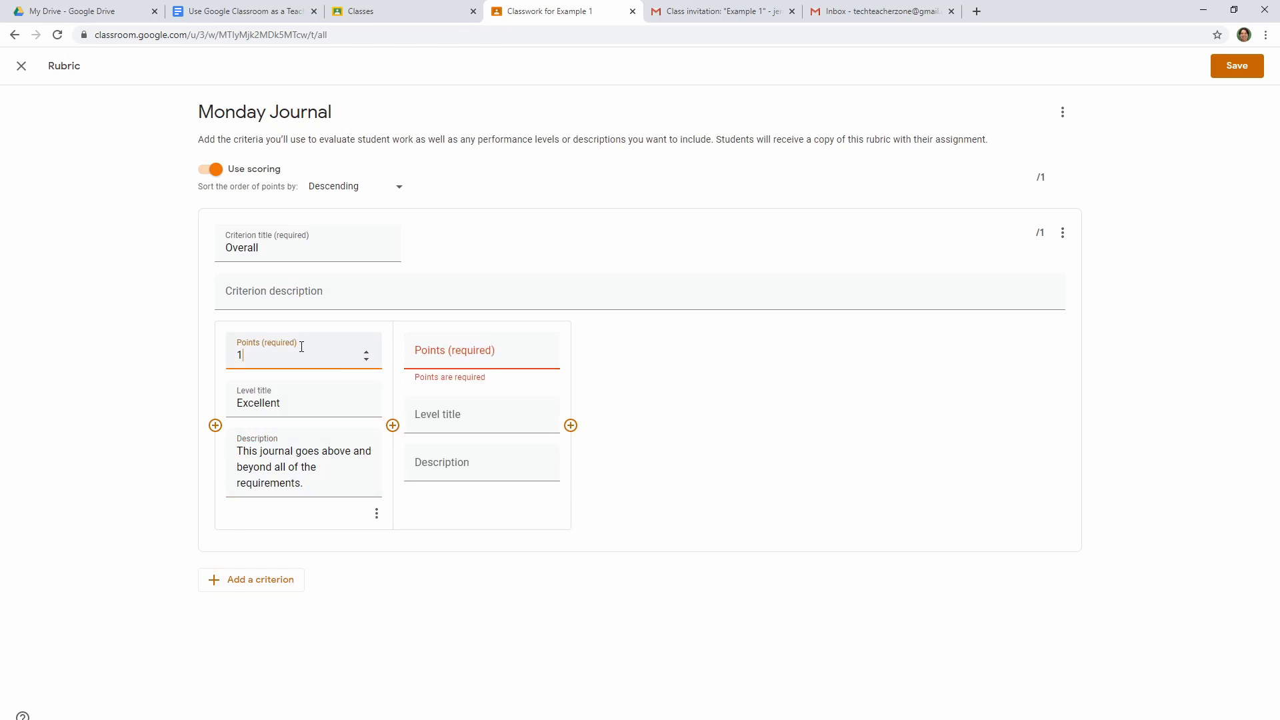
key(BackSpace)
text(4)
click(422, 357)
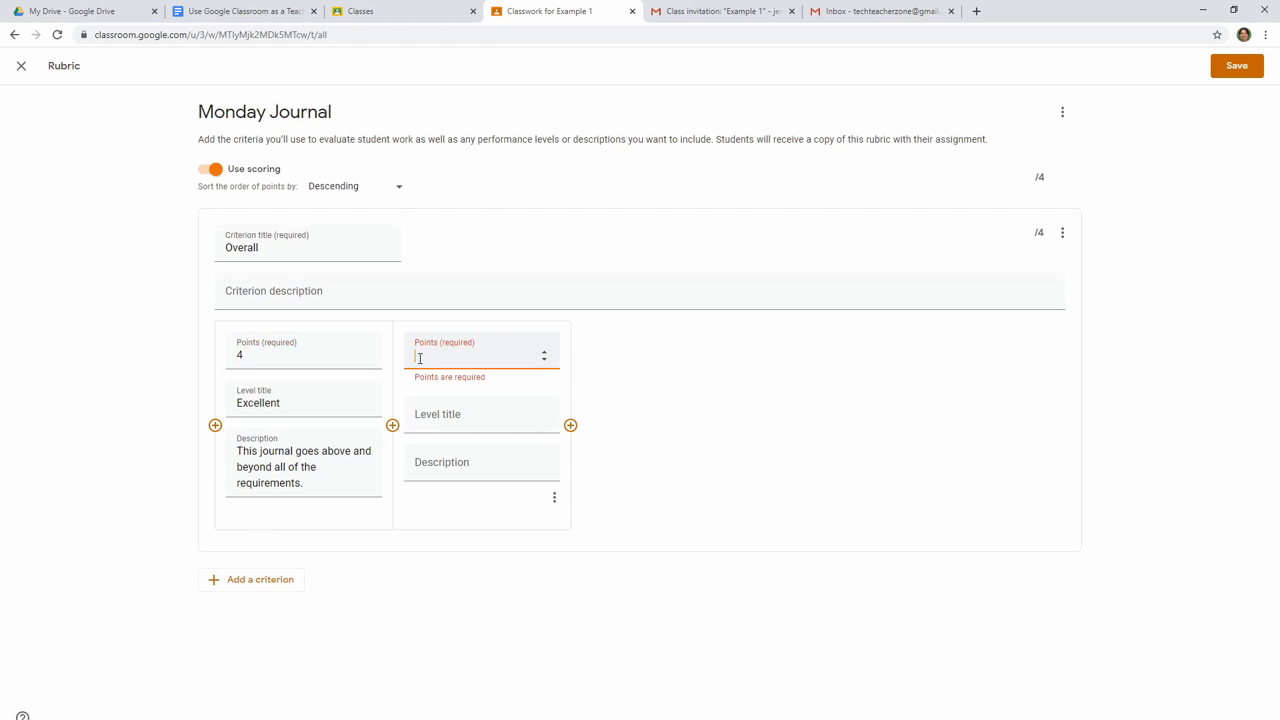
text(3)
click(571, 425)
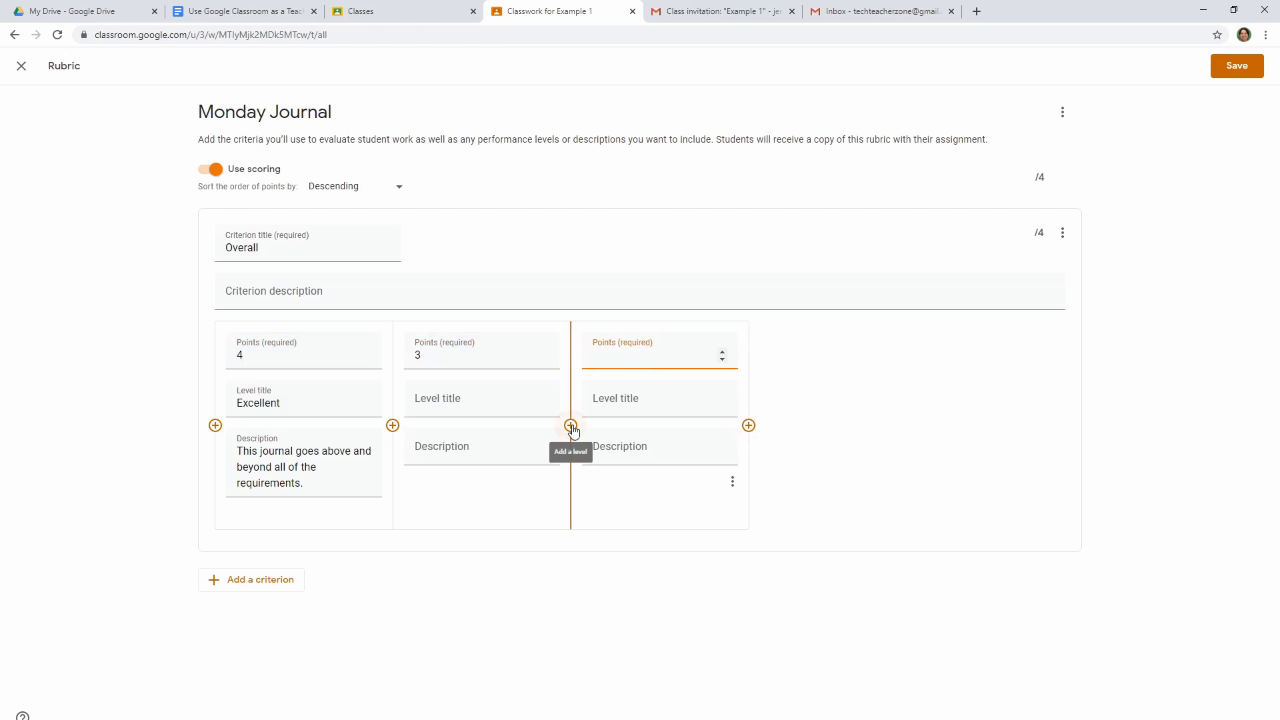
text(2)
click(749, 425)
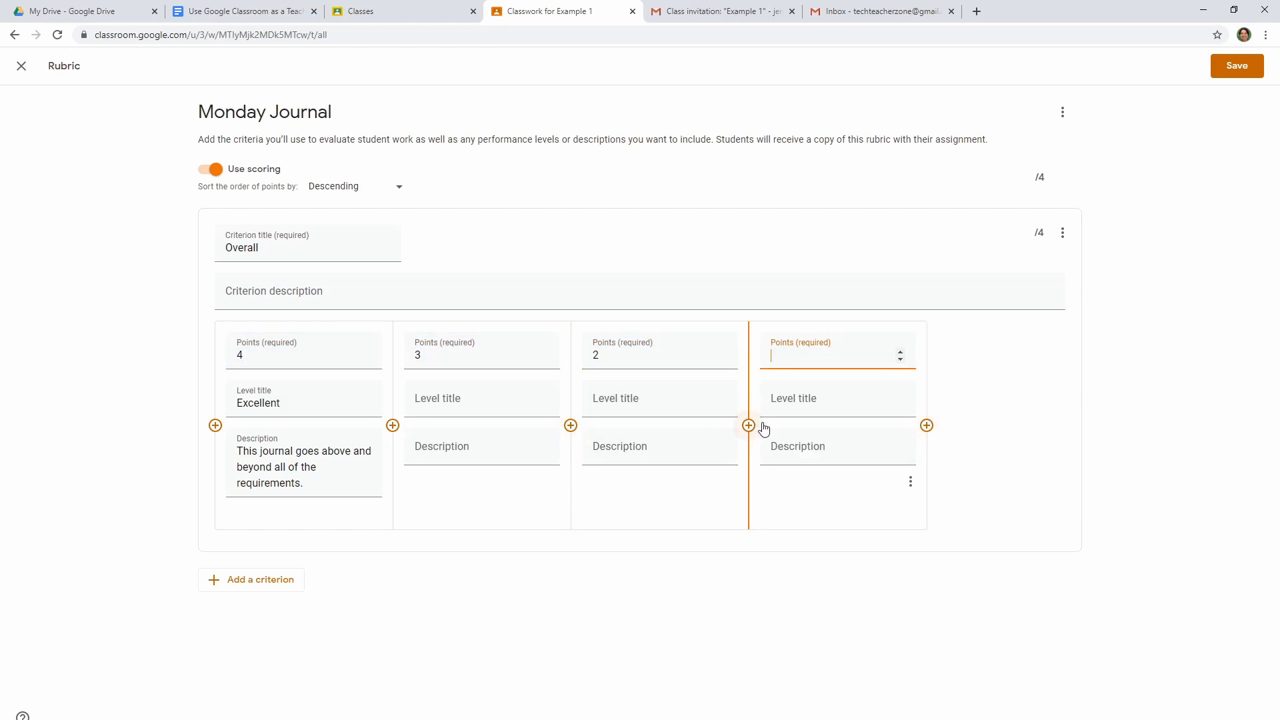
text(1)
- Title the 3, 2 and 1 point levels Good, Needs Work and Not Complete, and describe the 3-point level as "Good"
click(472, 397)
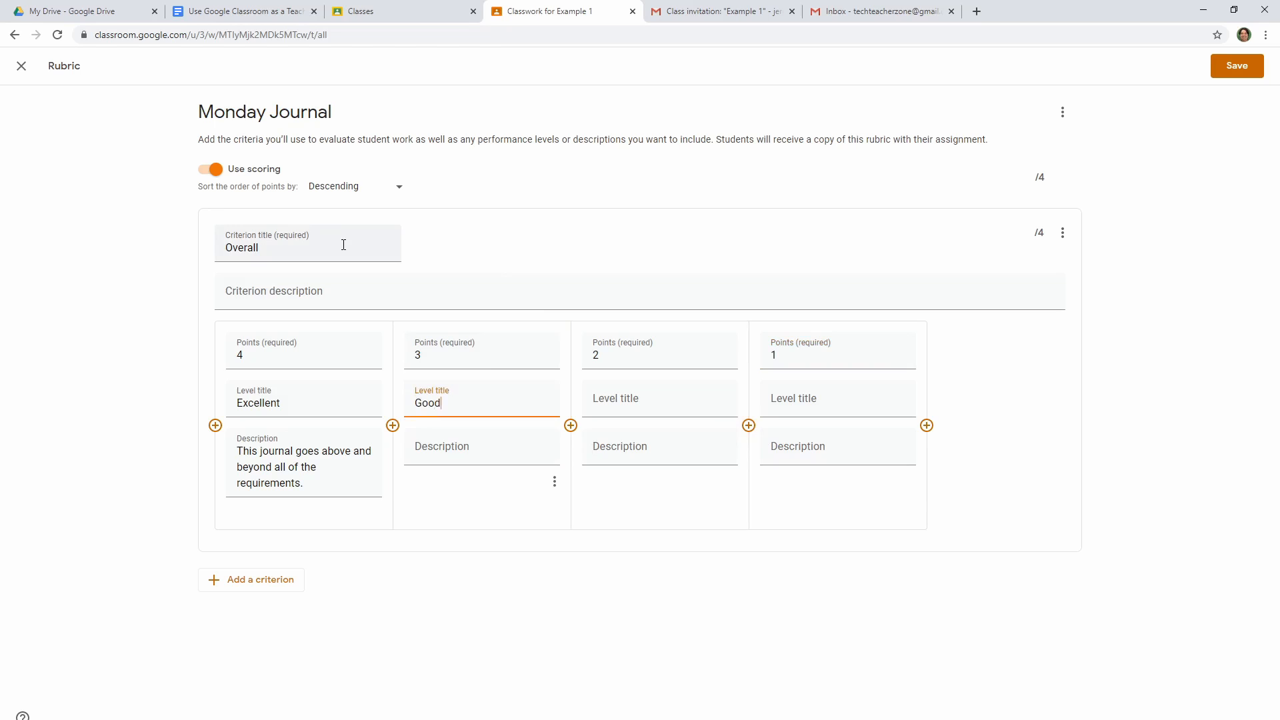
key(Tab)
text(Good)
key(Tab)
key(Tab)
key(Tab)
text(Needs Work)
key(Tab)
key(Tab)
key(Tab)
key(Tab)
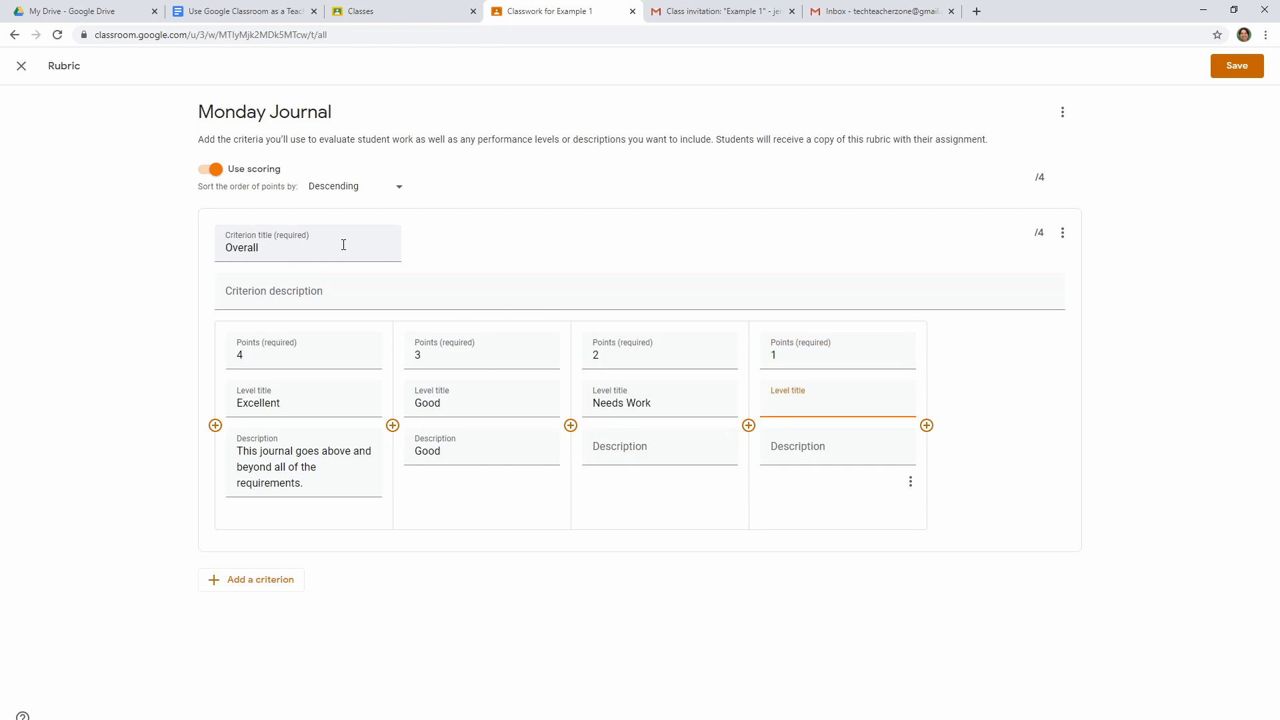
text(Not Complete)
key(Tab)
- Describe the Needs Work level as "needs some more effort to receive a passing grade" and the Not Complete level as "Finish"
click(641, 448)
text(needs some more effort to recieve a passing grade)
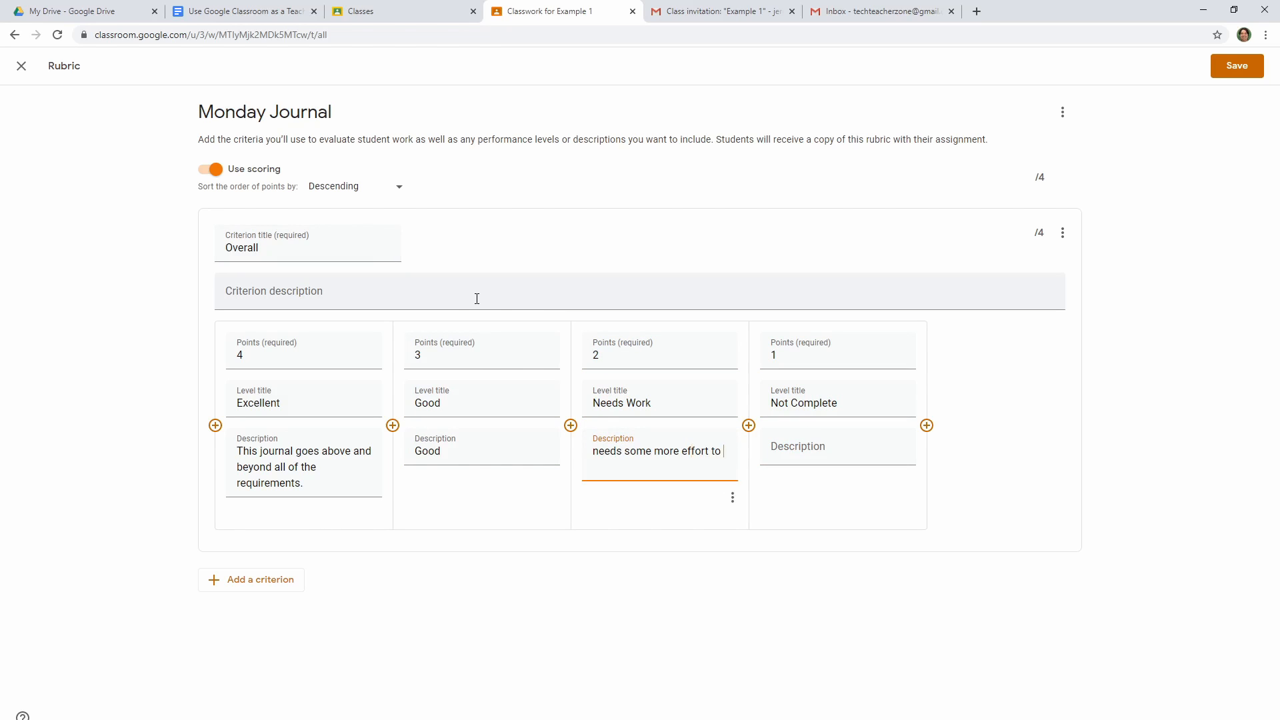
right_click(606, 468)
click(630, 478)
click(803, 454)
text(Finish)
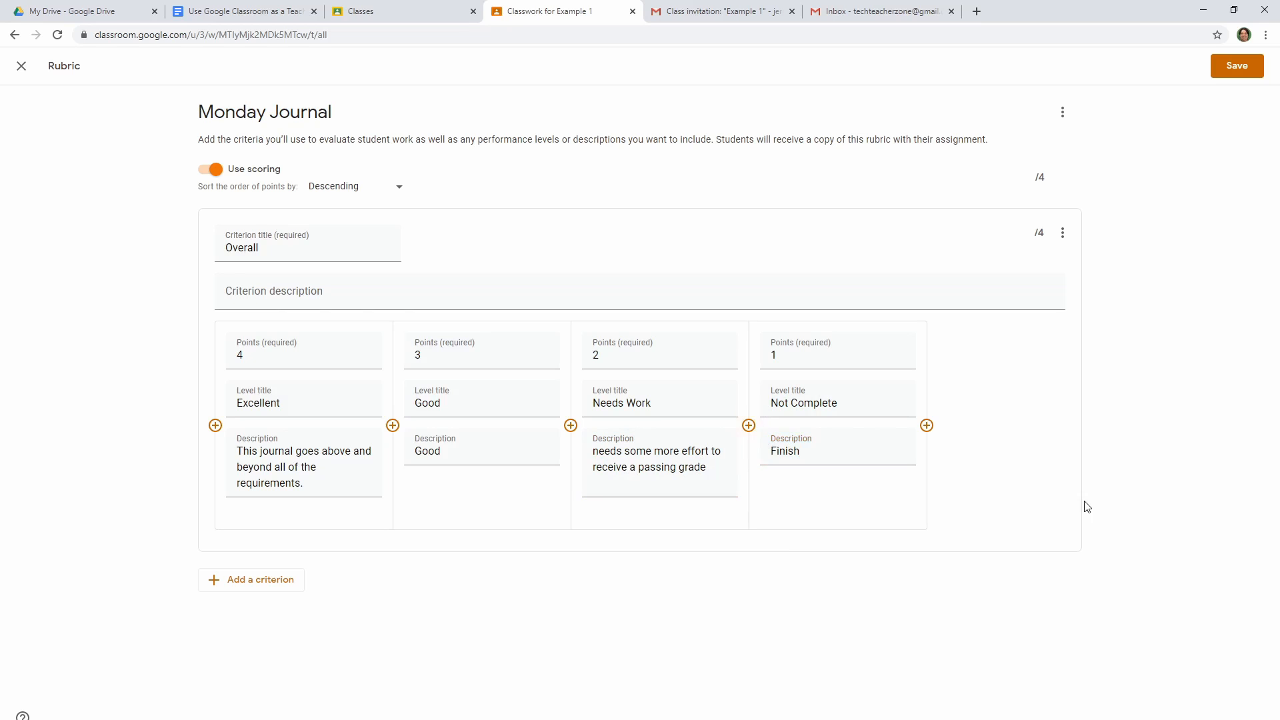
- Enter "Overall" as the criterion description and save the rubric
click(578, 281)
text(Overall)
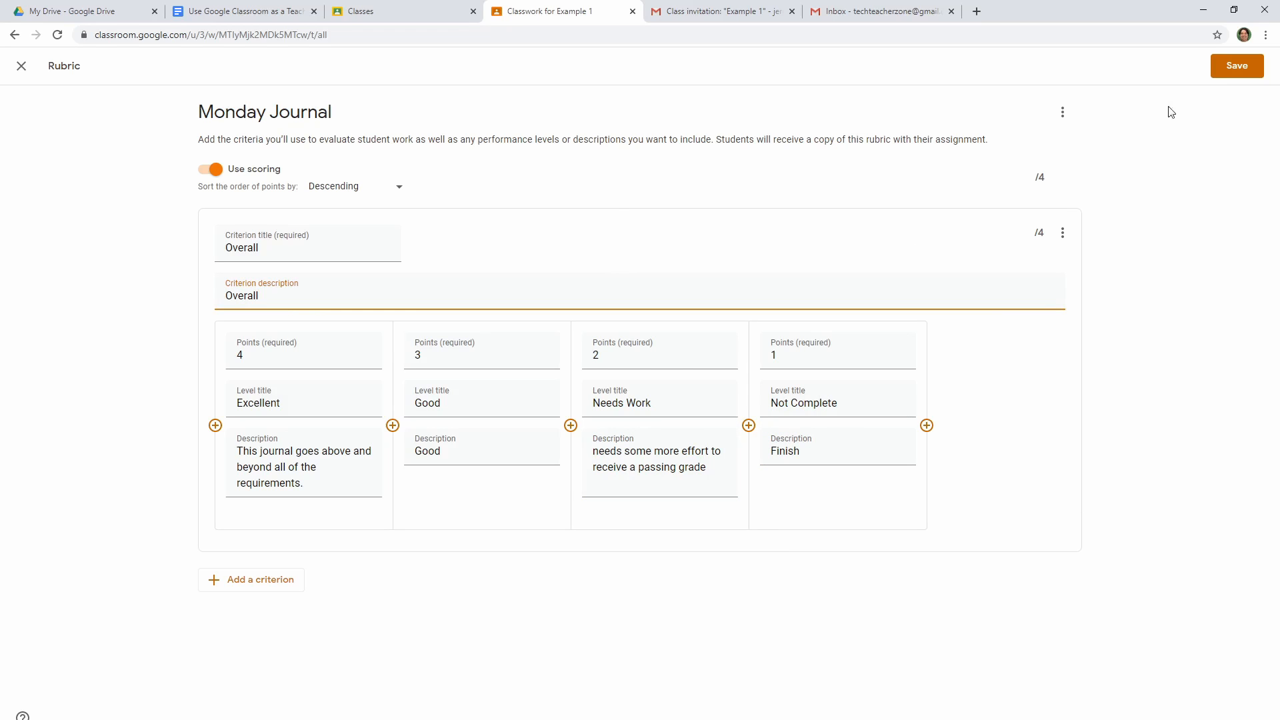
click(1230, 66)
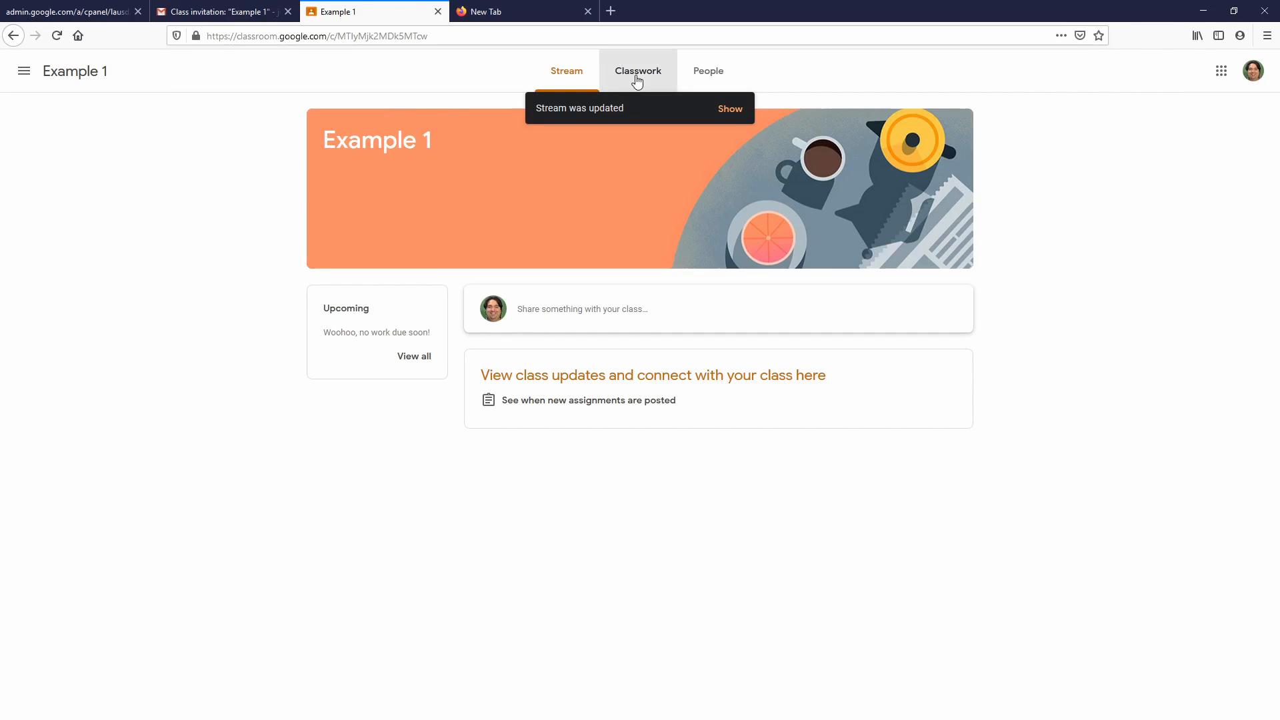
- In the student's view of Example 1, expand Monday Journal in the classwork and open the student's copy of Example Journal
click(638, 78)
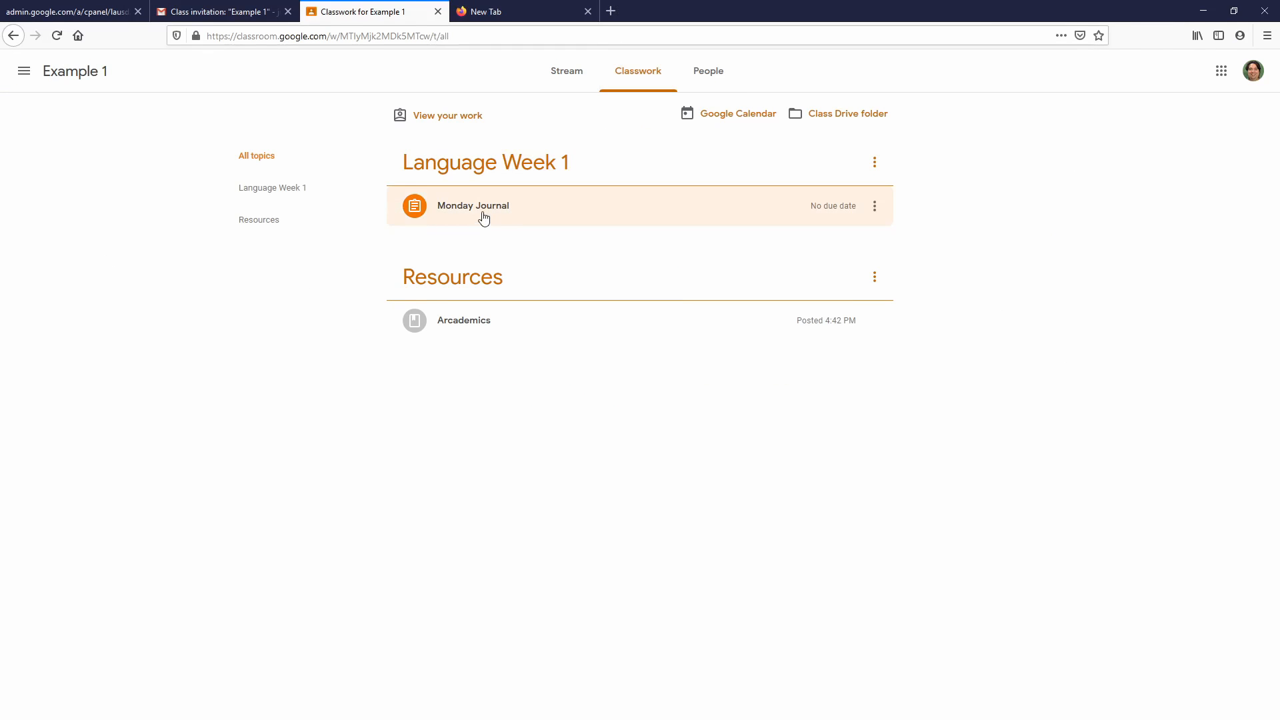
click(484, 218)
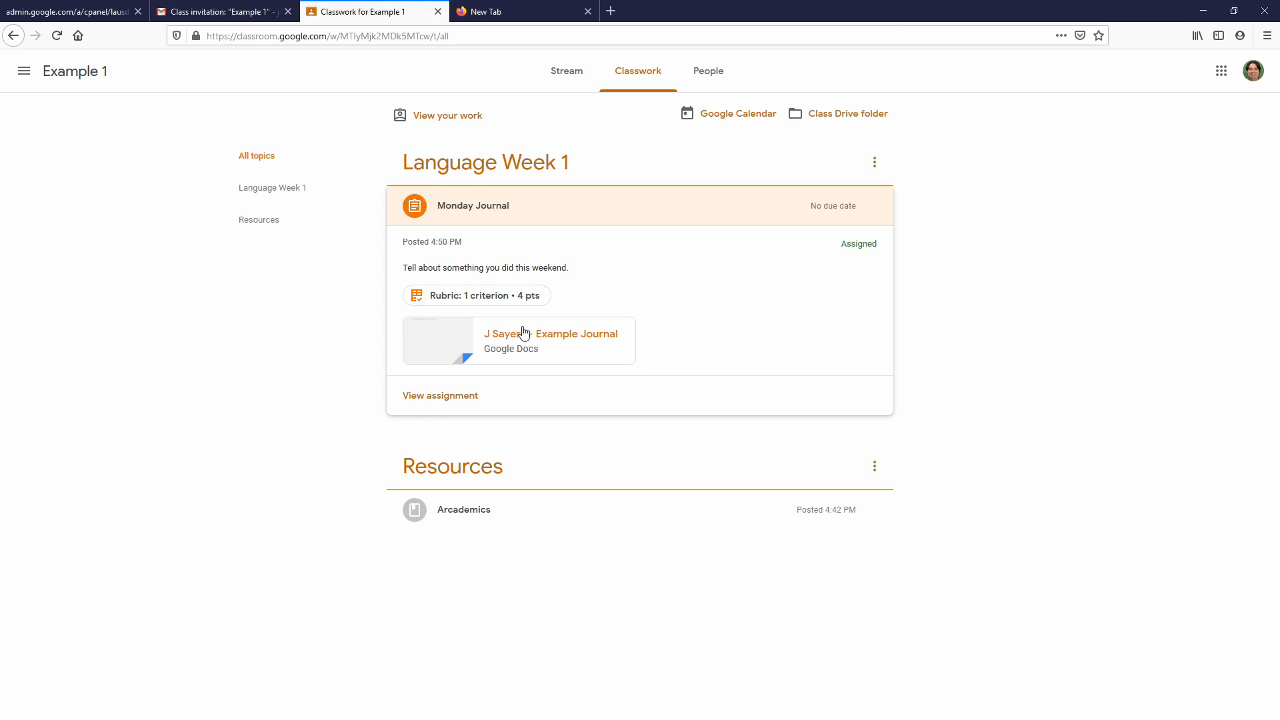
click(523, 331)
- Write "This weekend I worked on a video to show people how to use Google Classroom." below the question and turn in the work
click(606, 239)
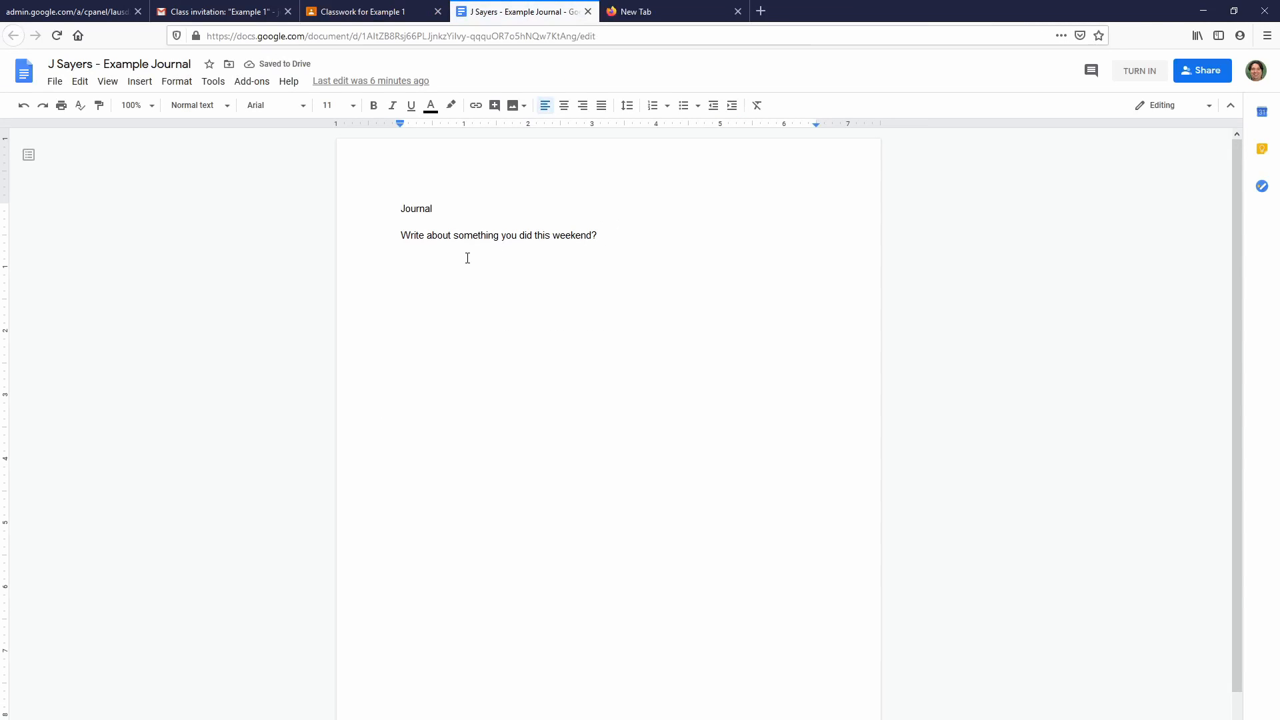
key(Return)
text(This weekend I worked on a video to show )
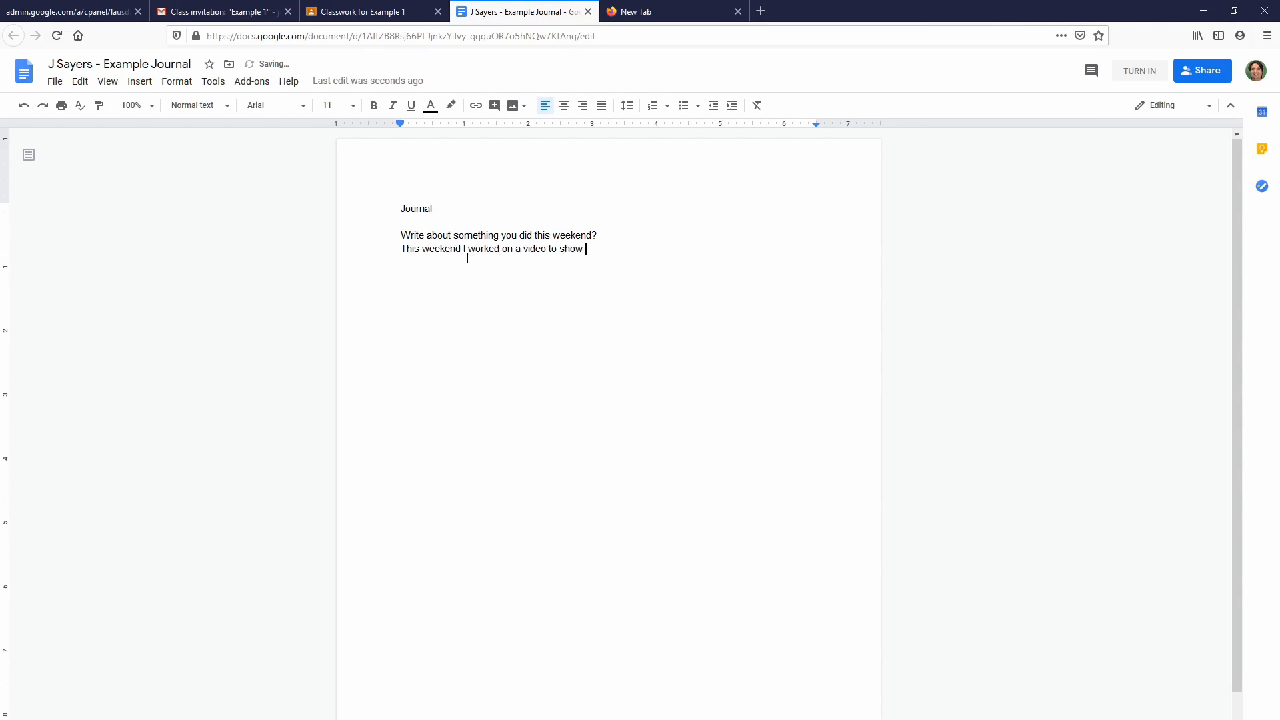
text(people how to use Google Classroom.)
key(Return)
key(Return)
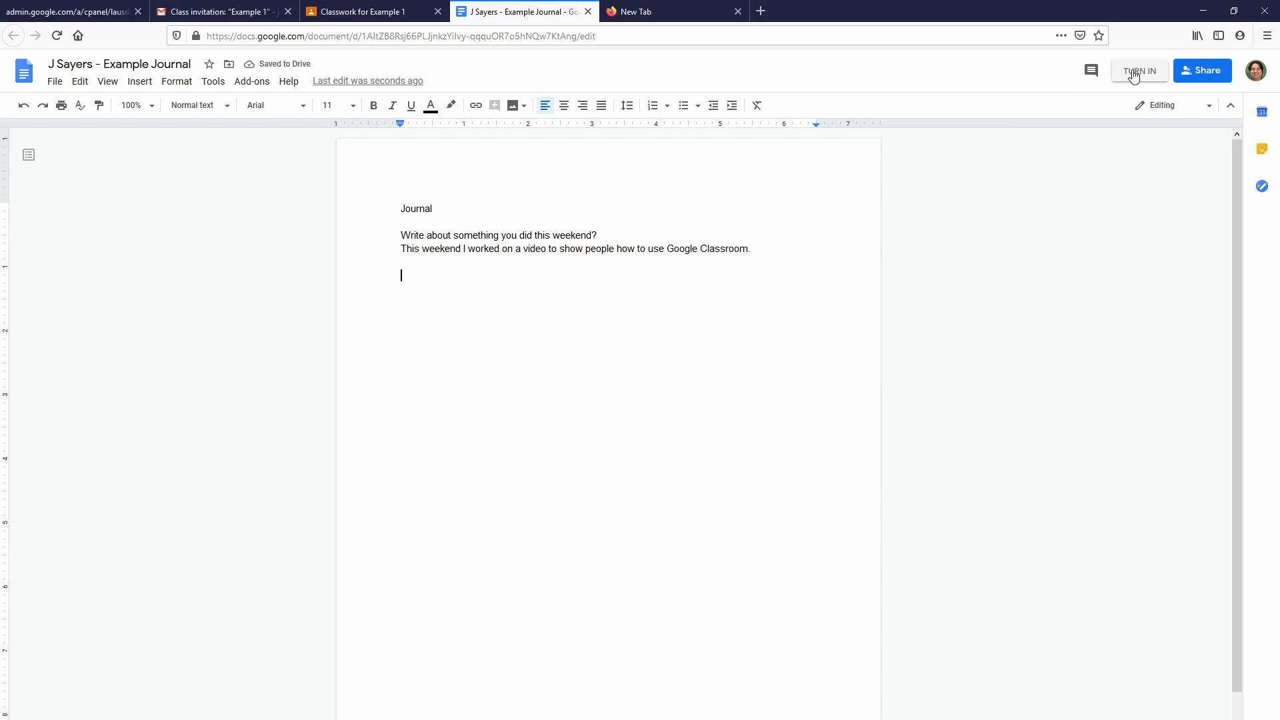
click(1134, 72)
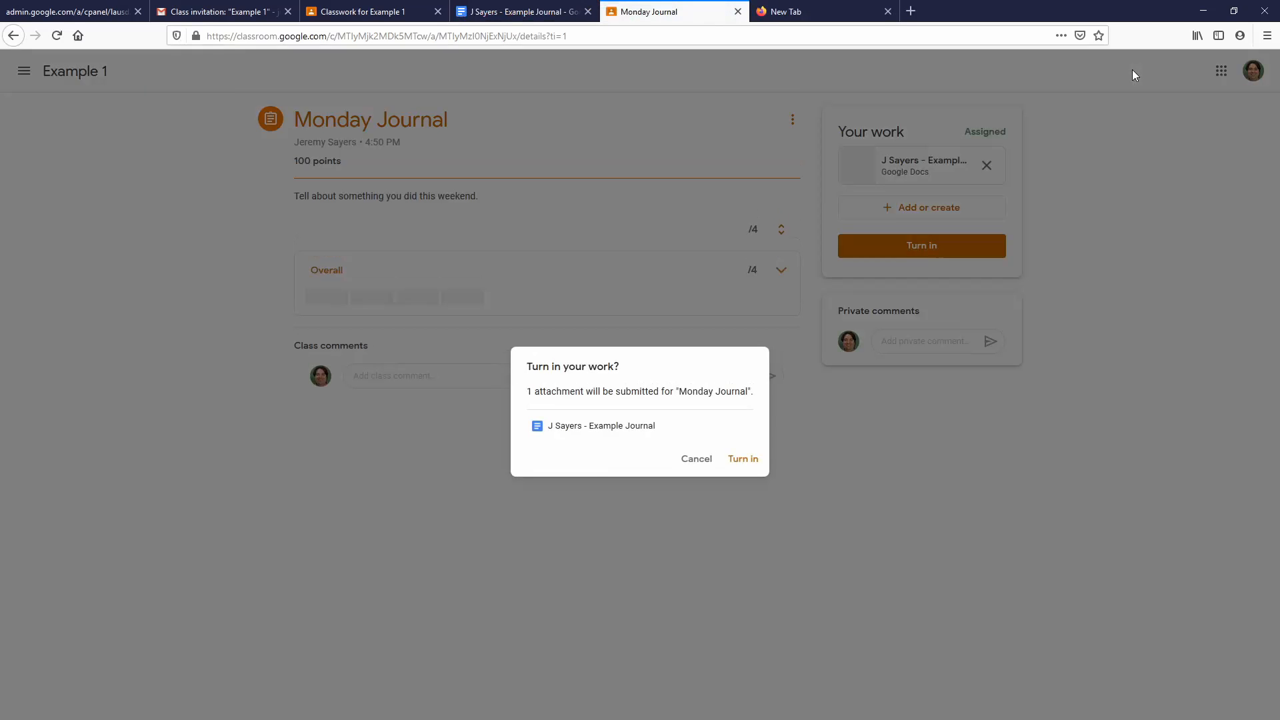
click(743, 459)
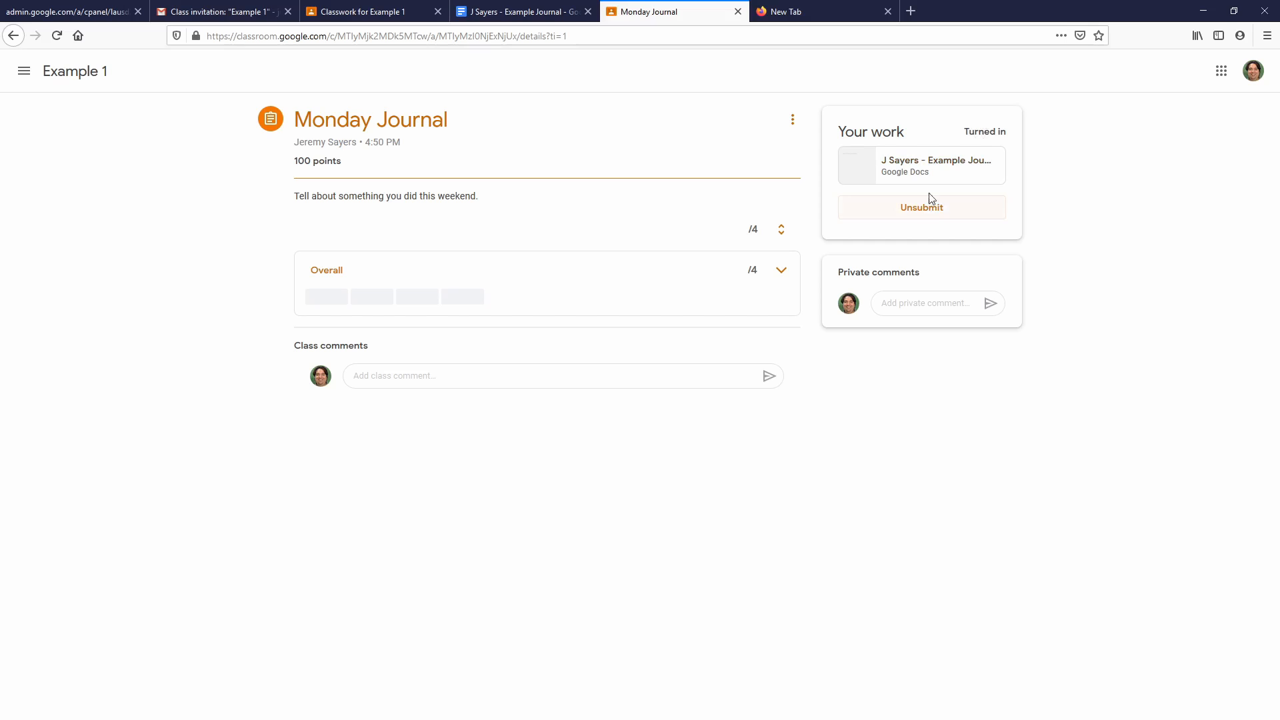
- Unsubmit the Monday Journal work to check how attachments are added, and turn it in again
click(924, 212)
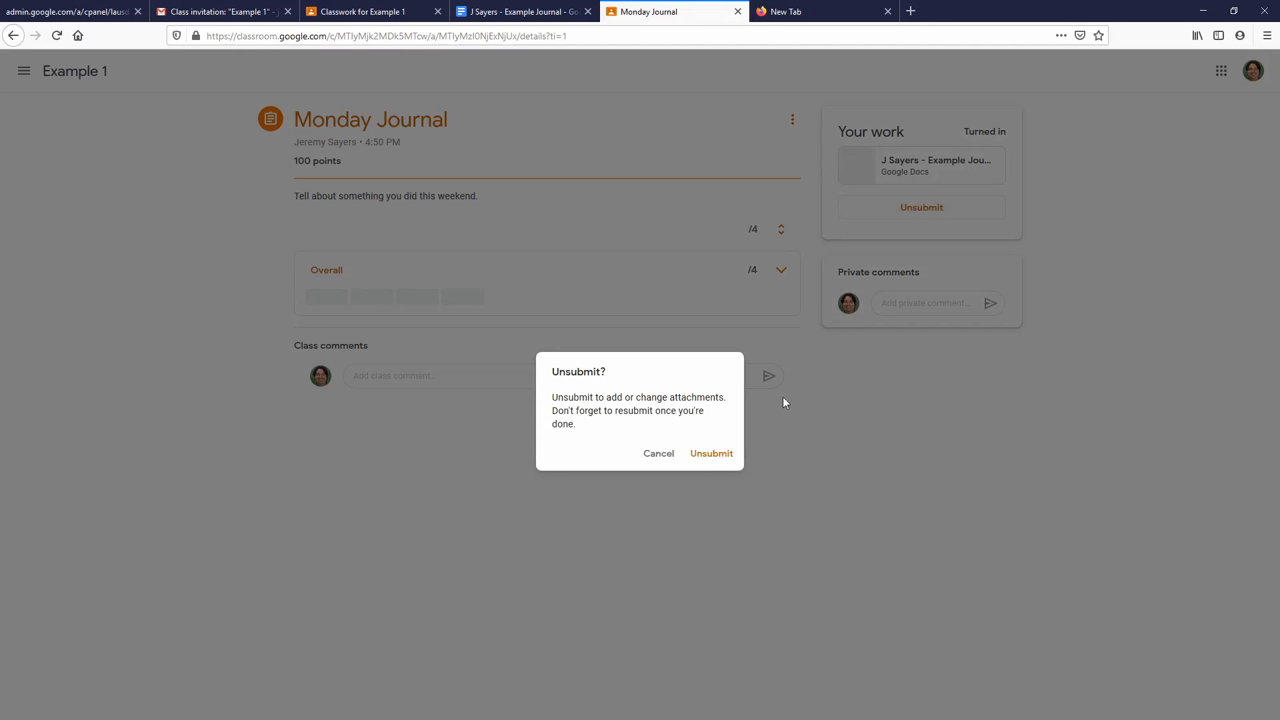
click(711, 459)
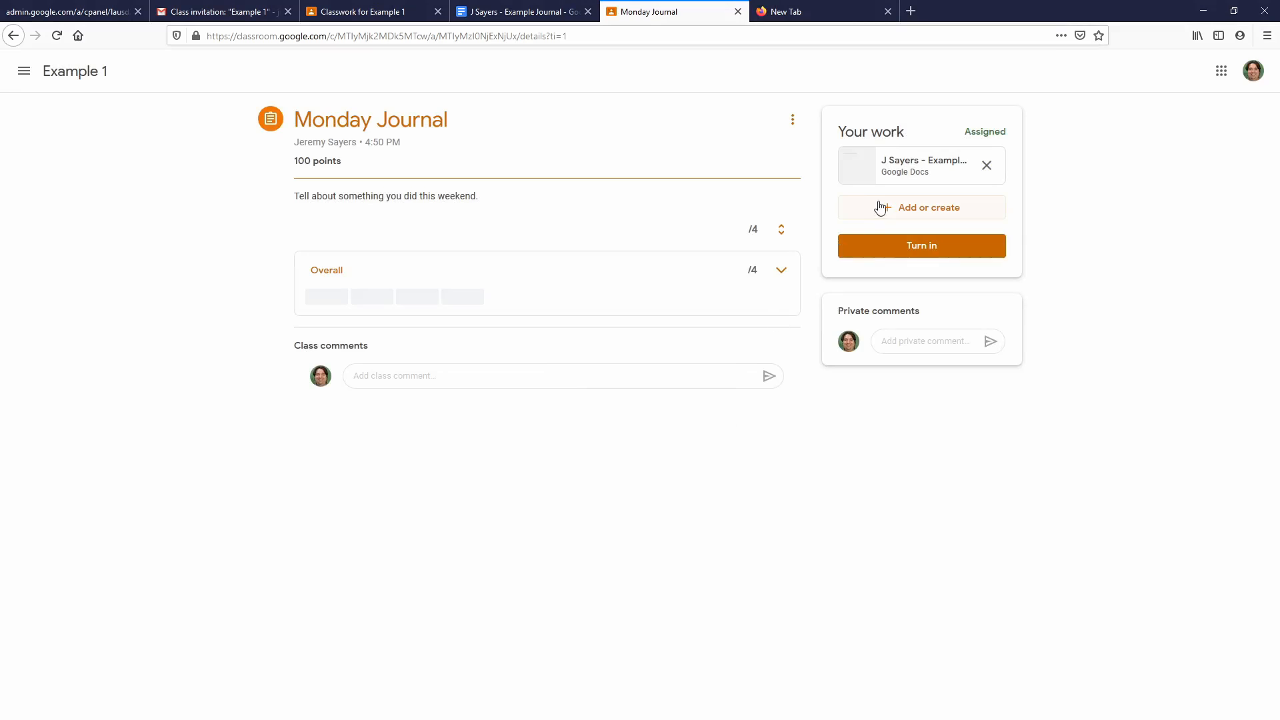
click(881, 209)
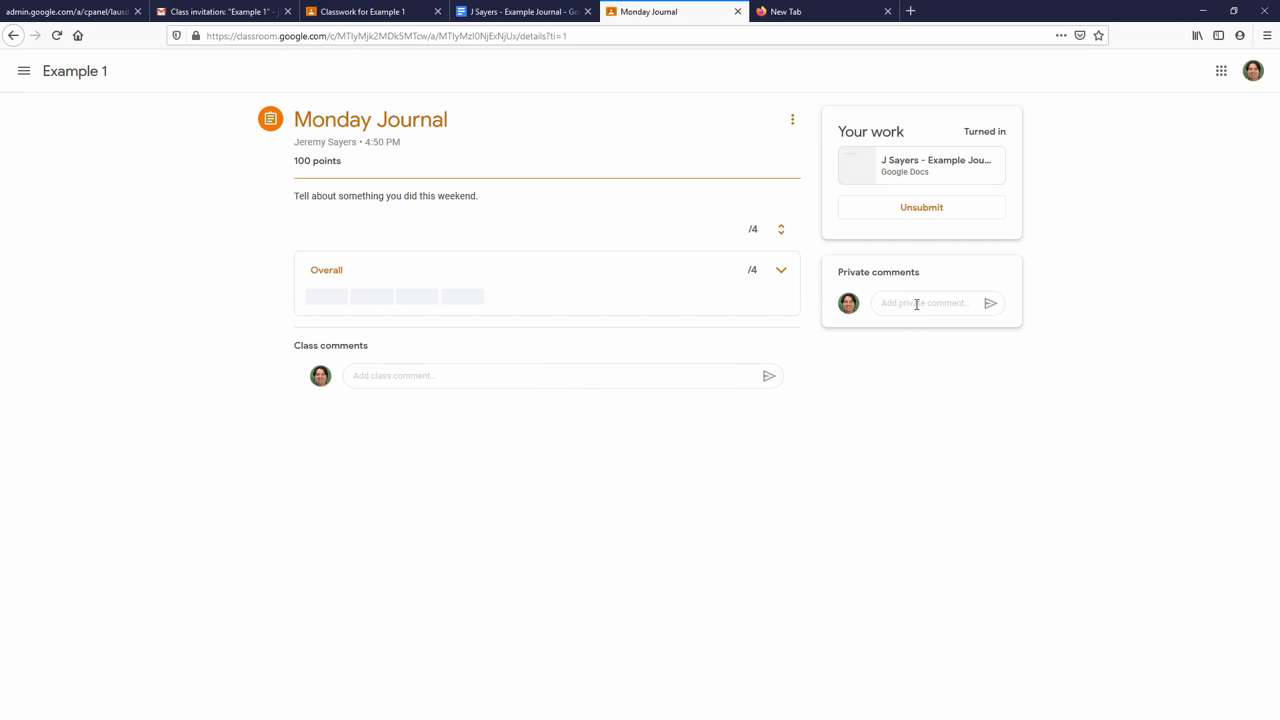
click(928, 303)
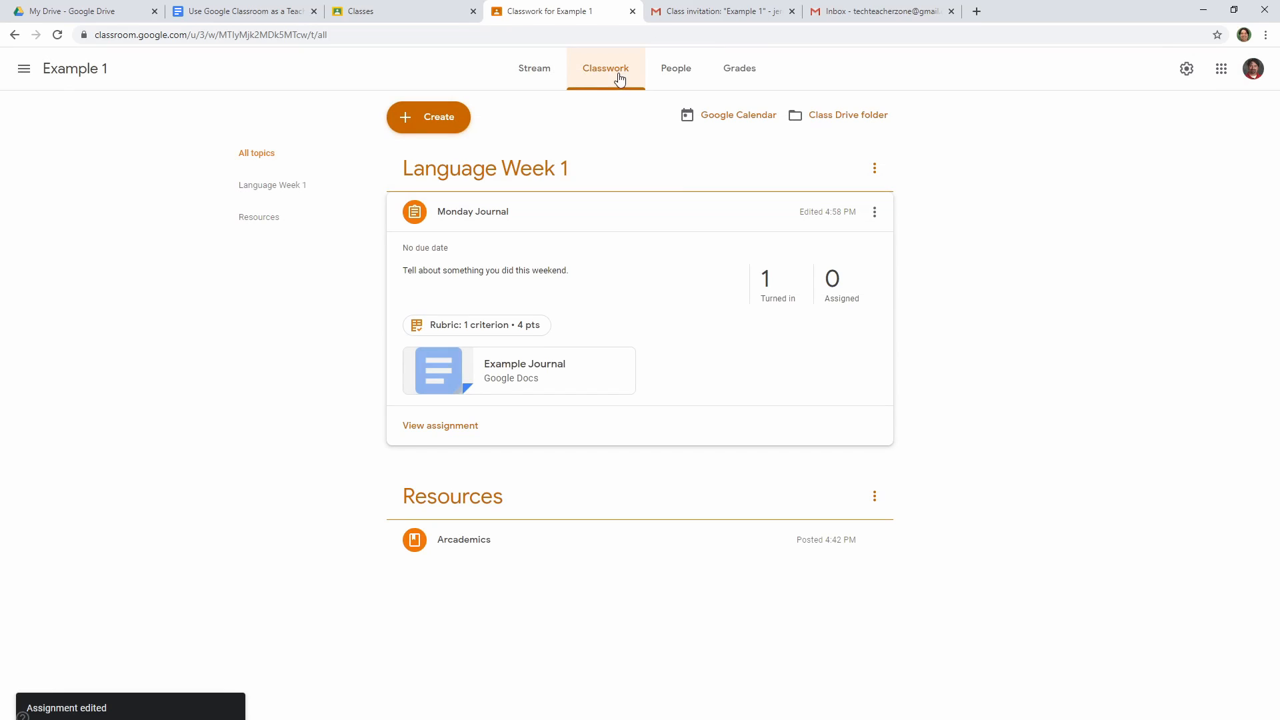
- In the teacher's view, open the student's turned-in Example Journal and rate the Overall criterion as Good, 3 out of 4 points
click(773, 297)
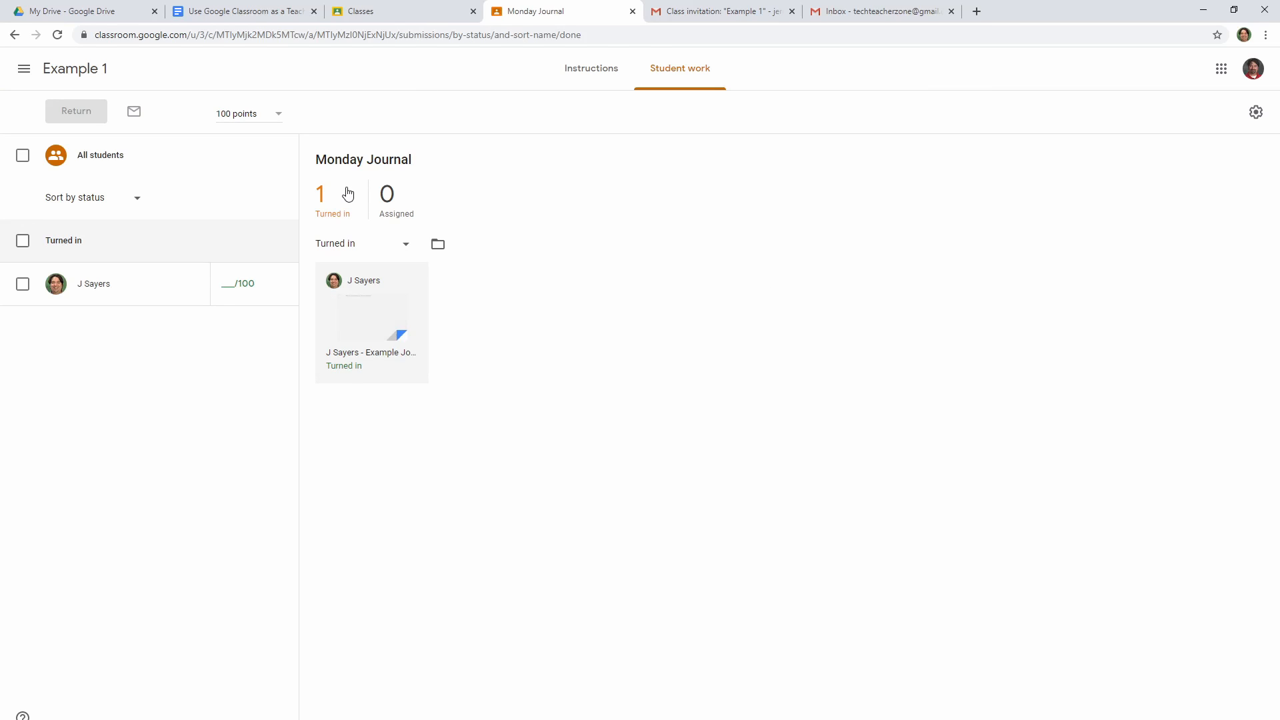
click(233, 289)
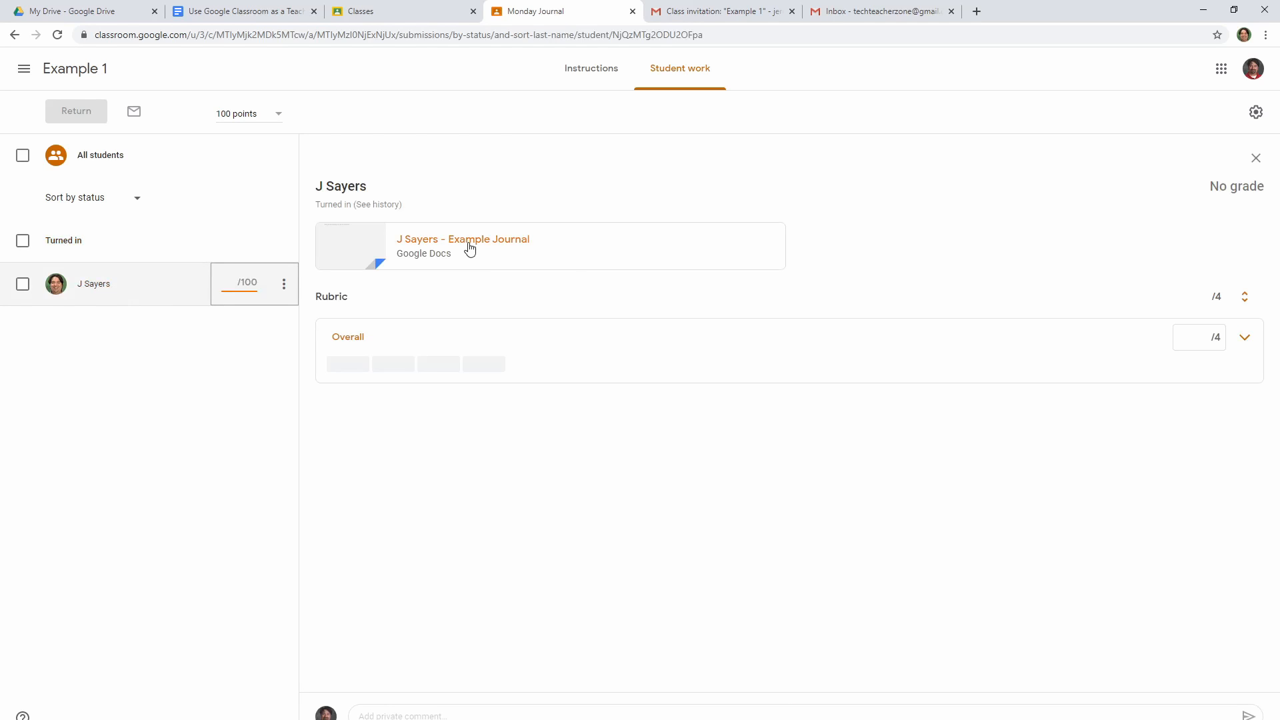
click(470, 245)
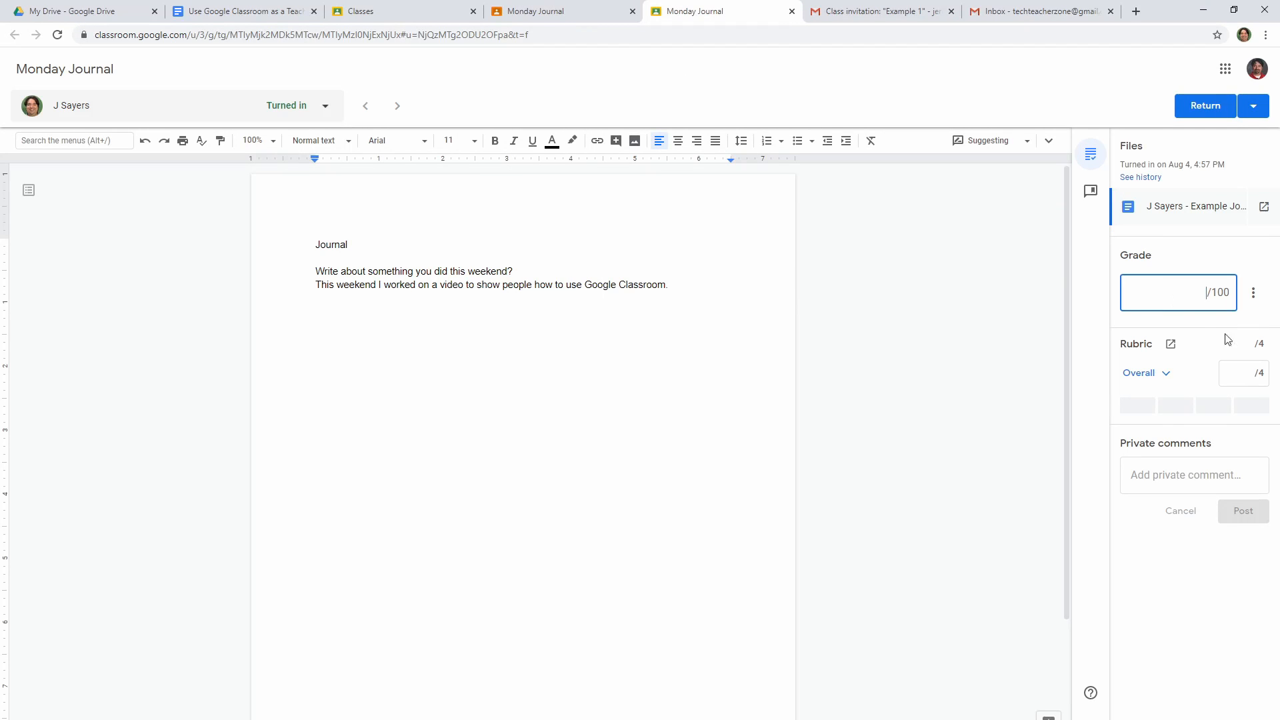
click(1144, 373)
click(1152, 491)
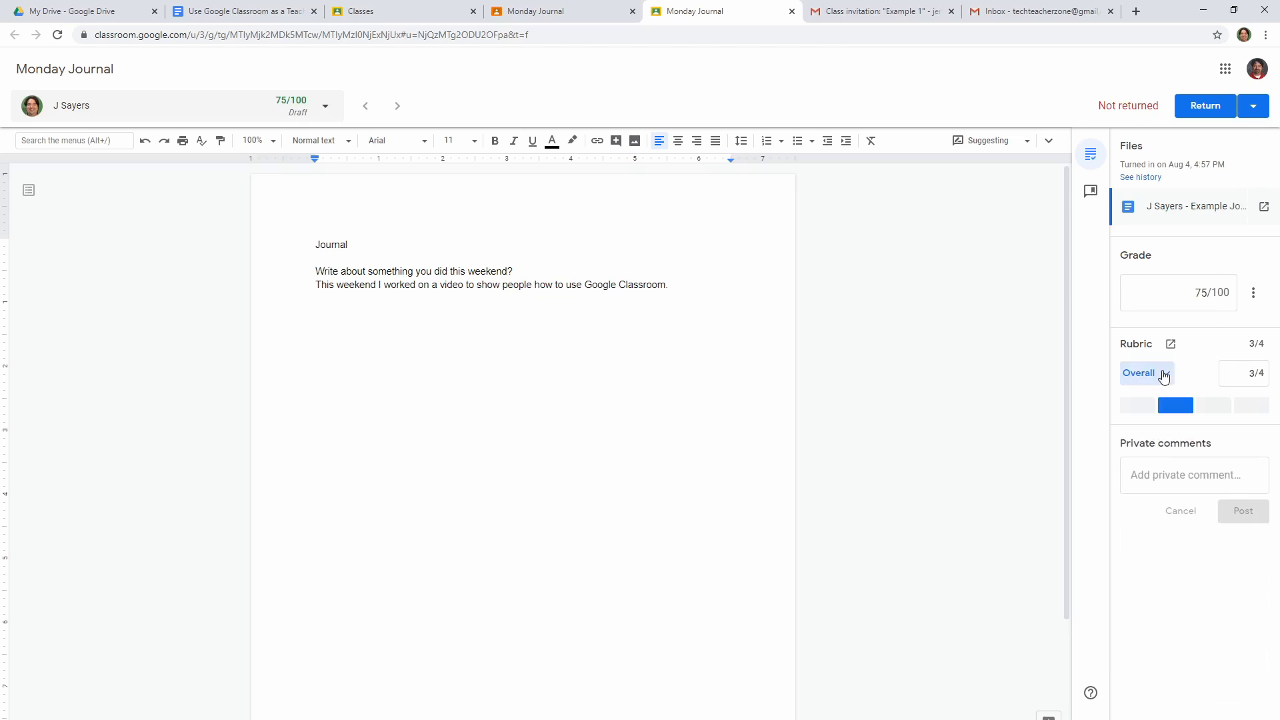
- Examine the private comment field, student list, grade options and comment bank of the grading view
click(1174, 469)
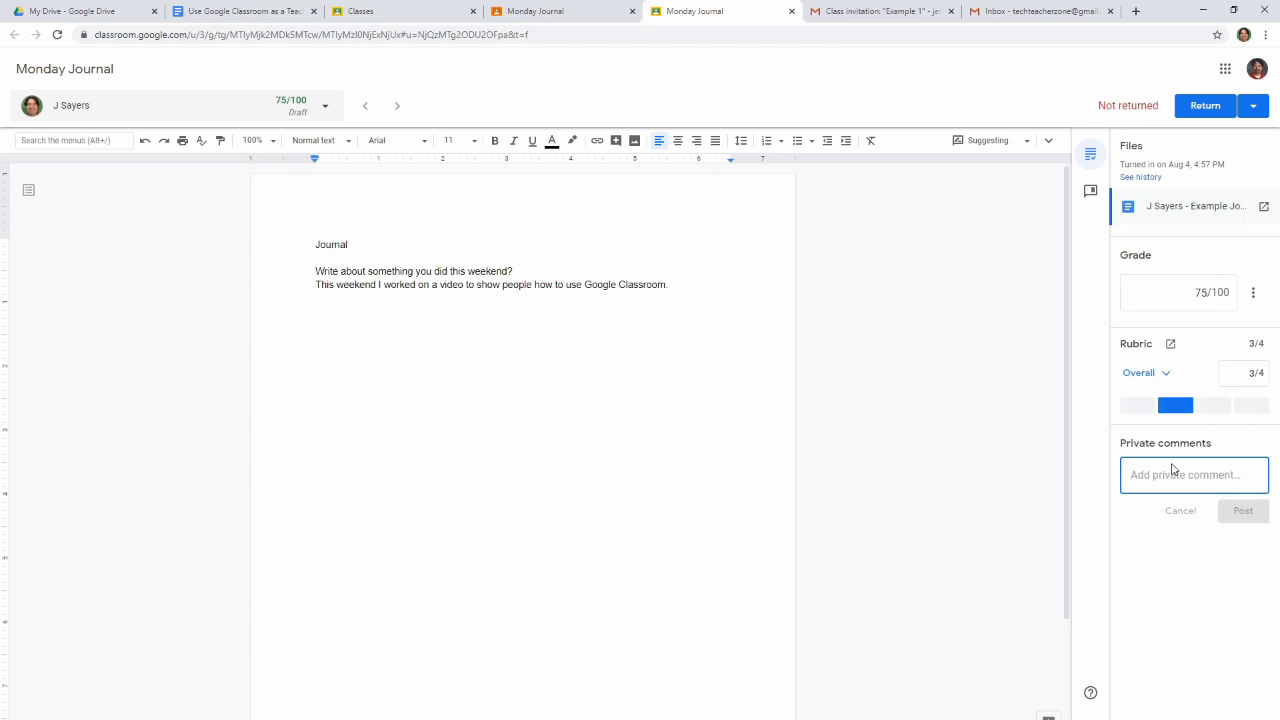
click(326, 108)
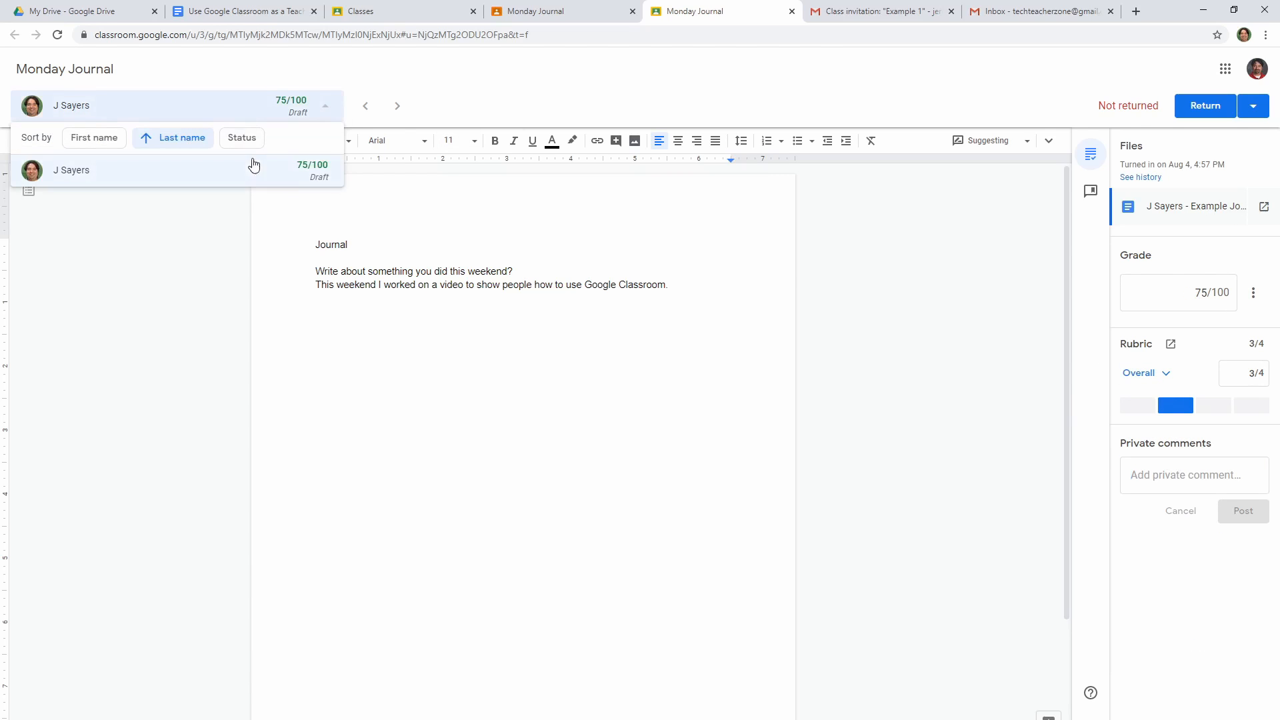
click(292, 108)
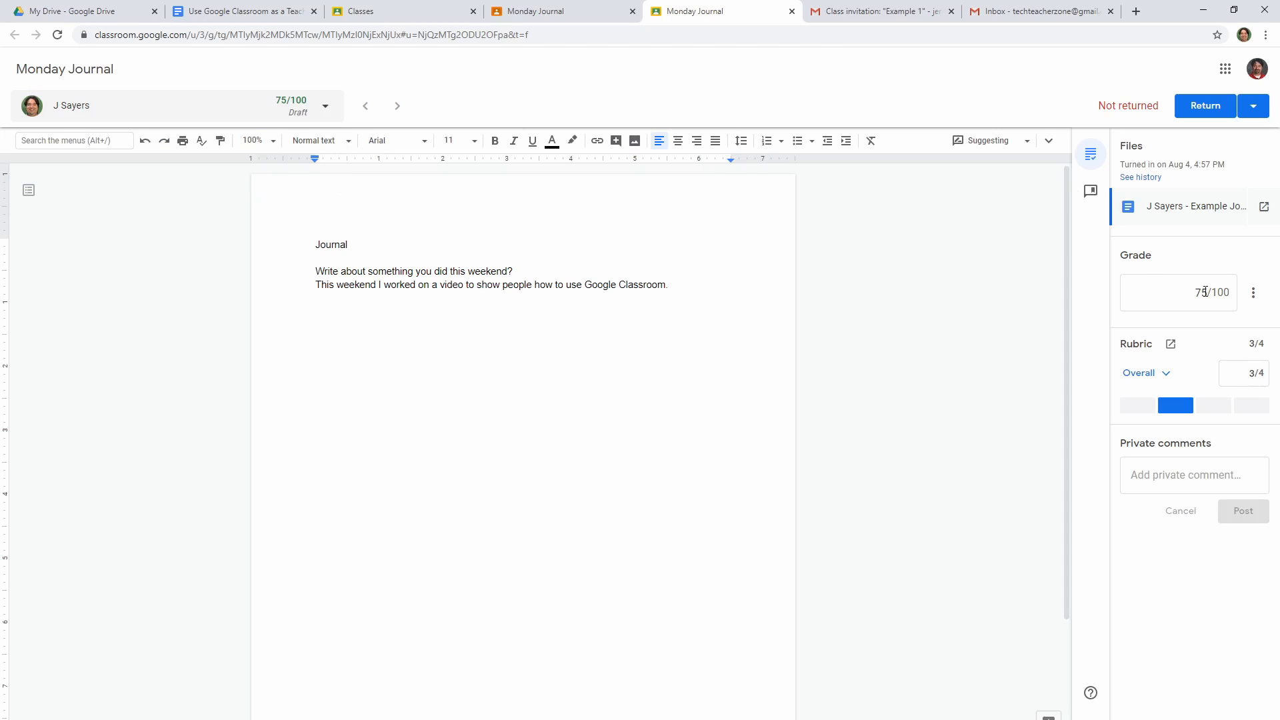
click(1253, 297)
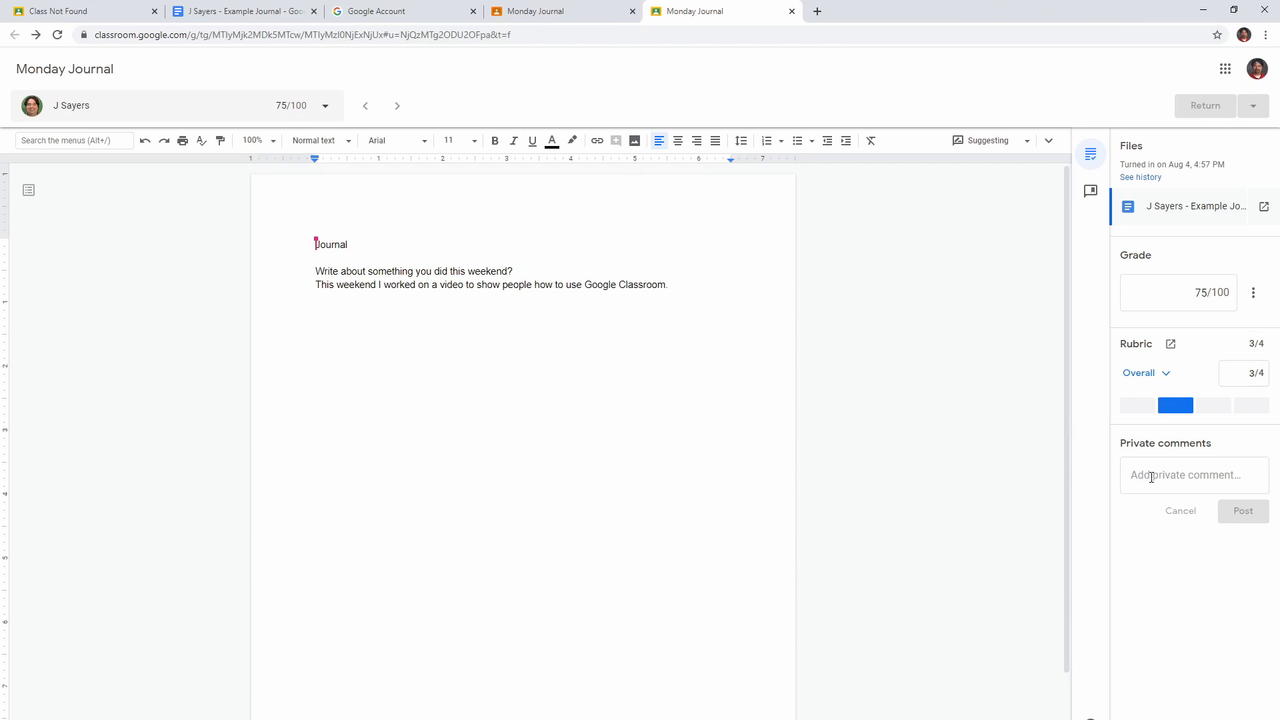
click(1150, 475)
click(1090, 192)
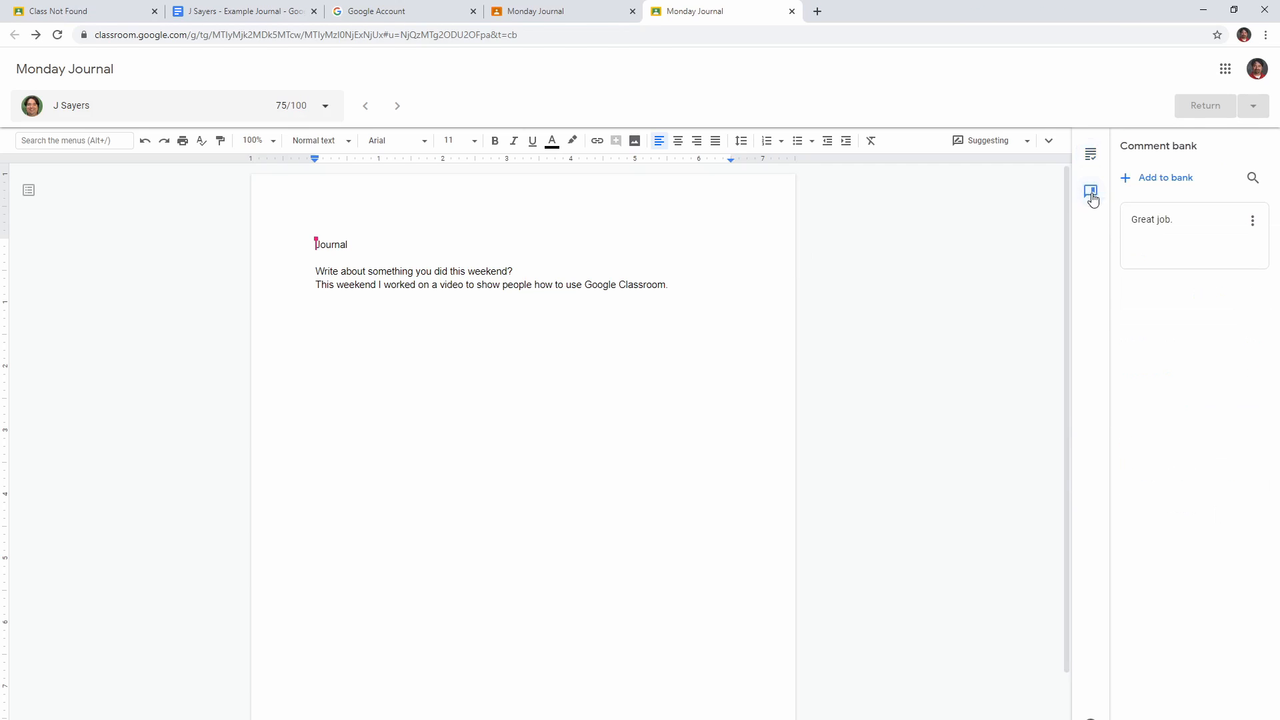
mouse_move(1147, 215)
click(1129, 179)
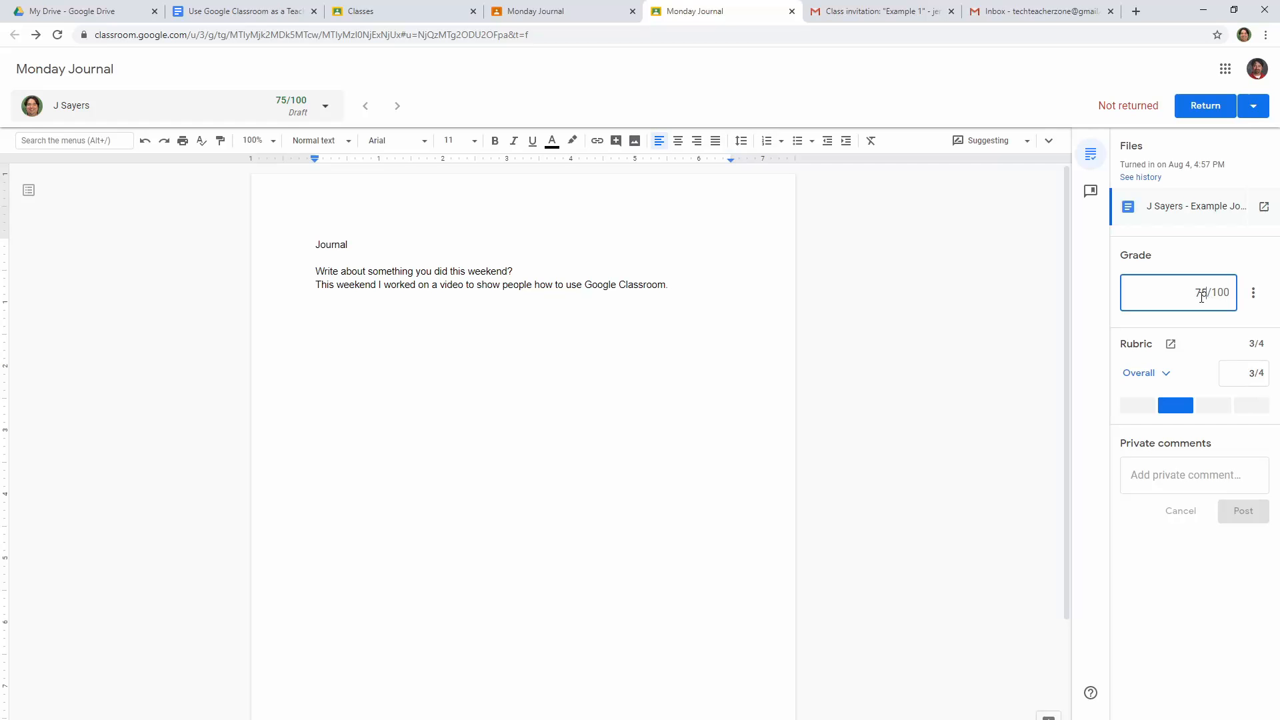
- Return the graded Monday Journal to the student
click(1211, 107)
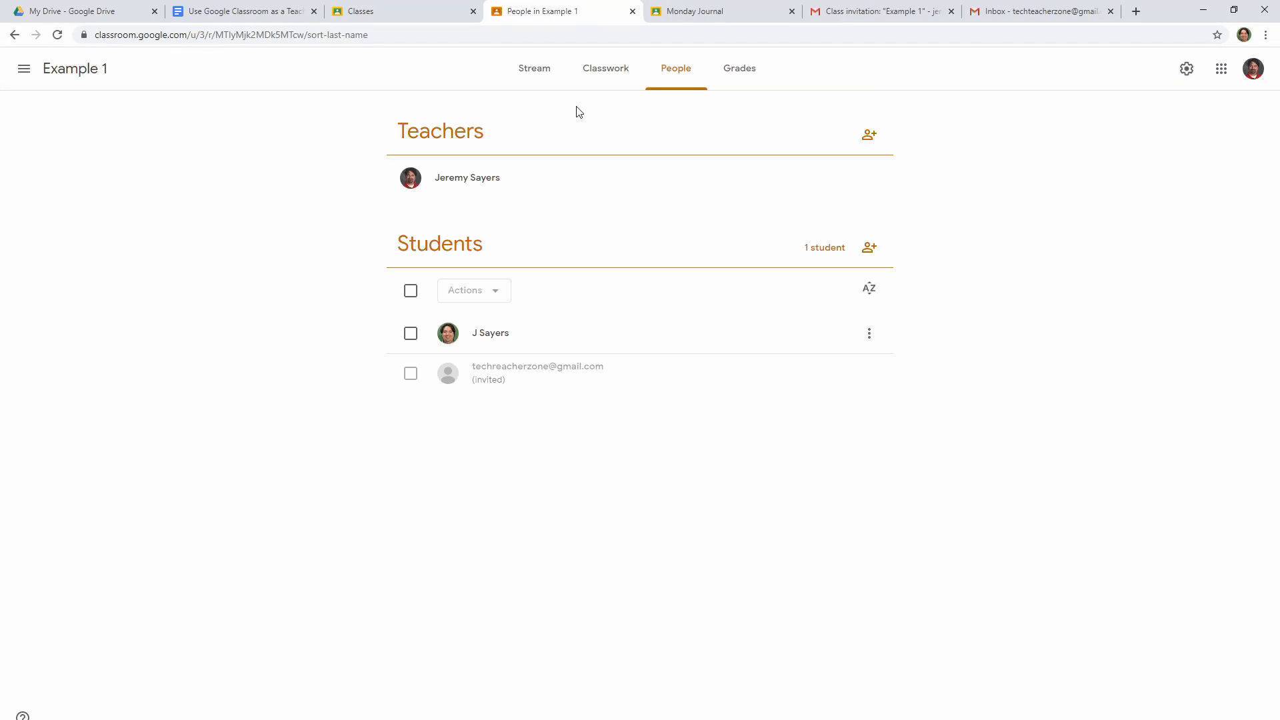
- Review the student's individual work page from the class roster, and open the class gradebook
click(603, 80)
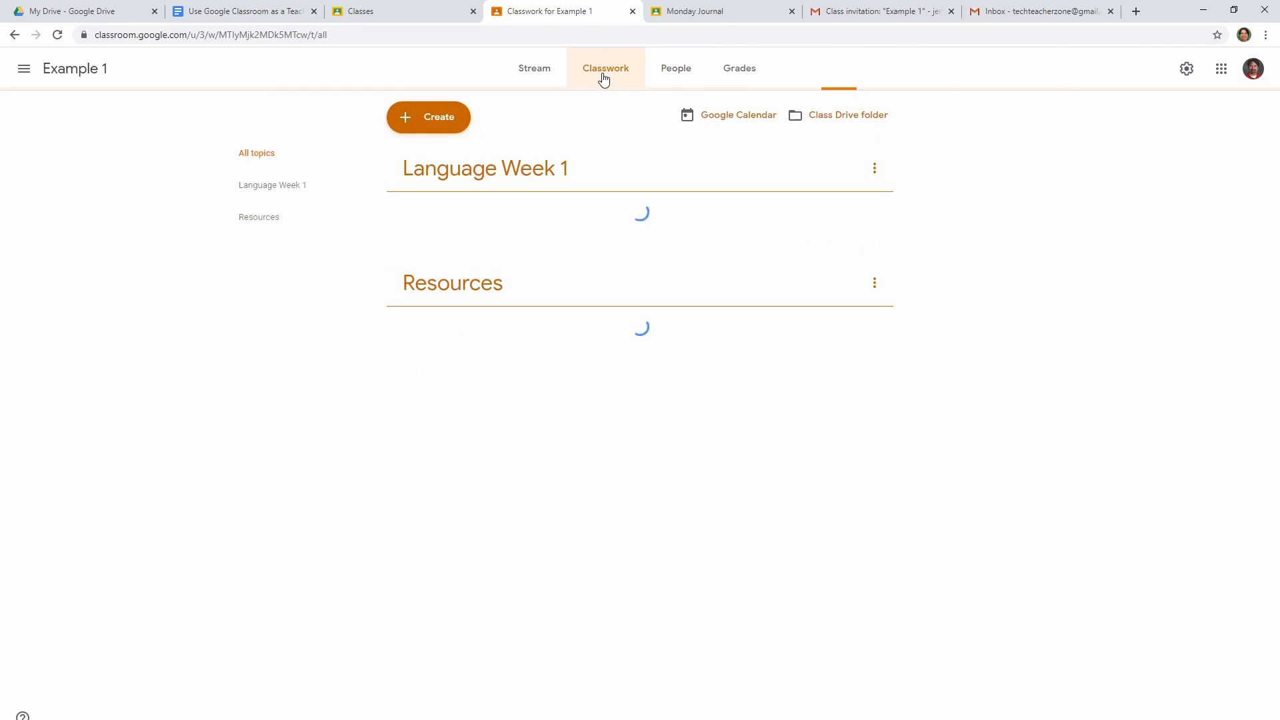
click(675, 75)
click(623, 331)
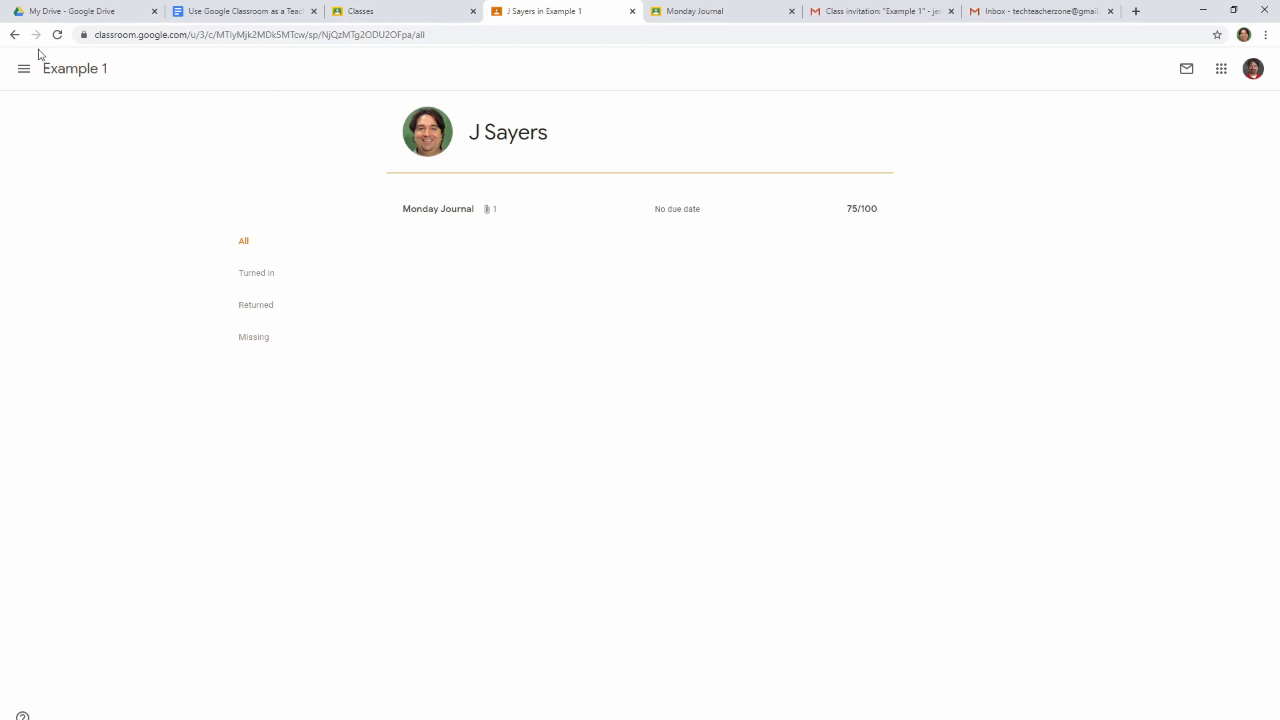
click(14, 34)
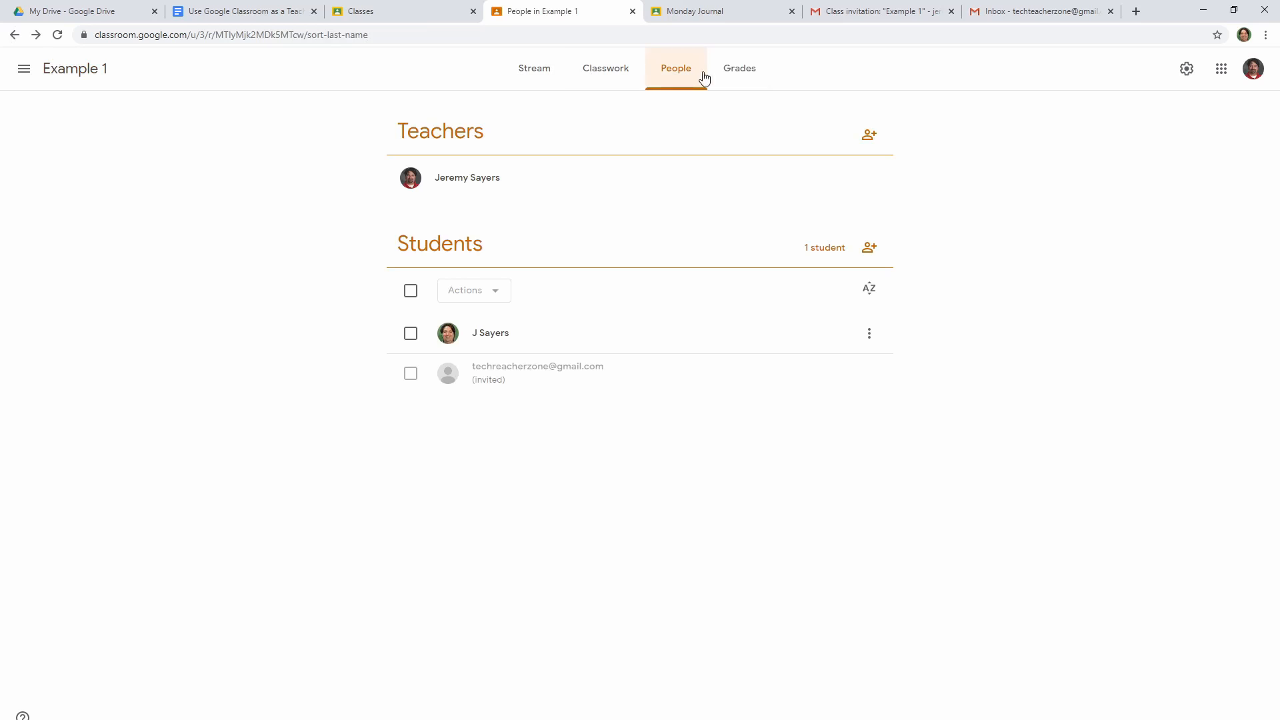
click(738, 76)
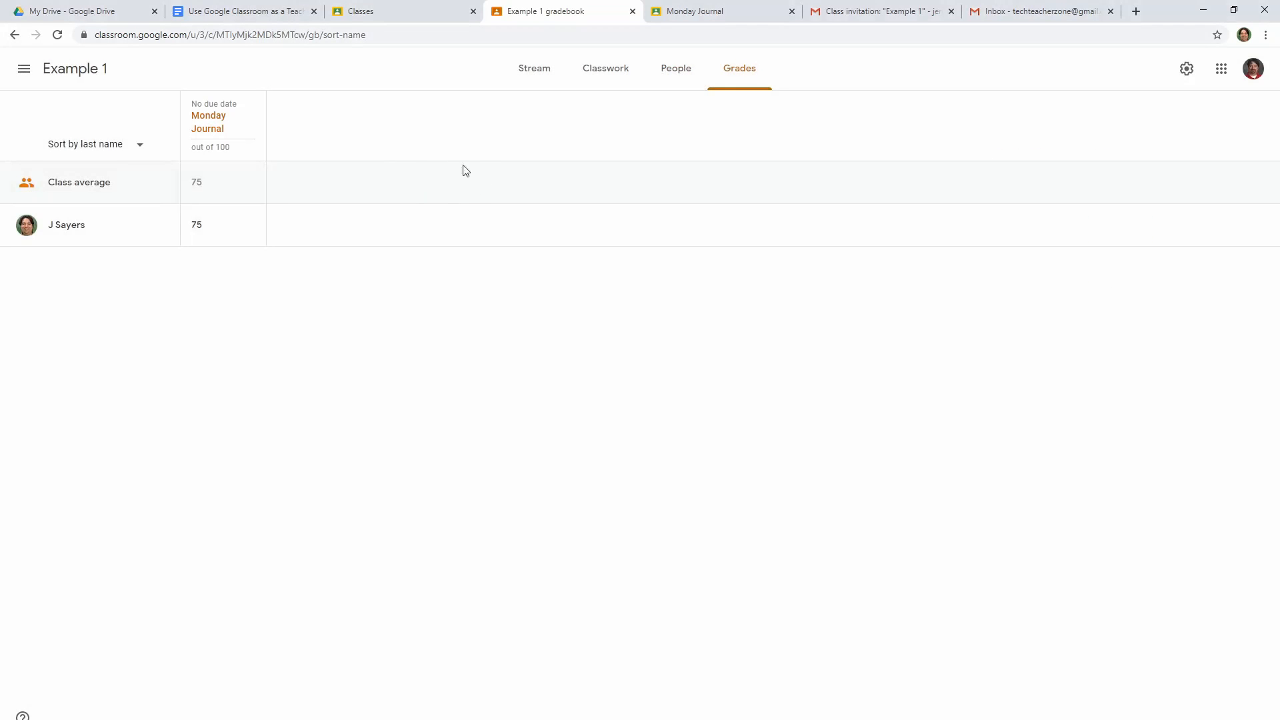